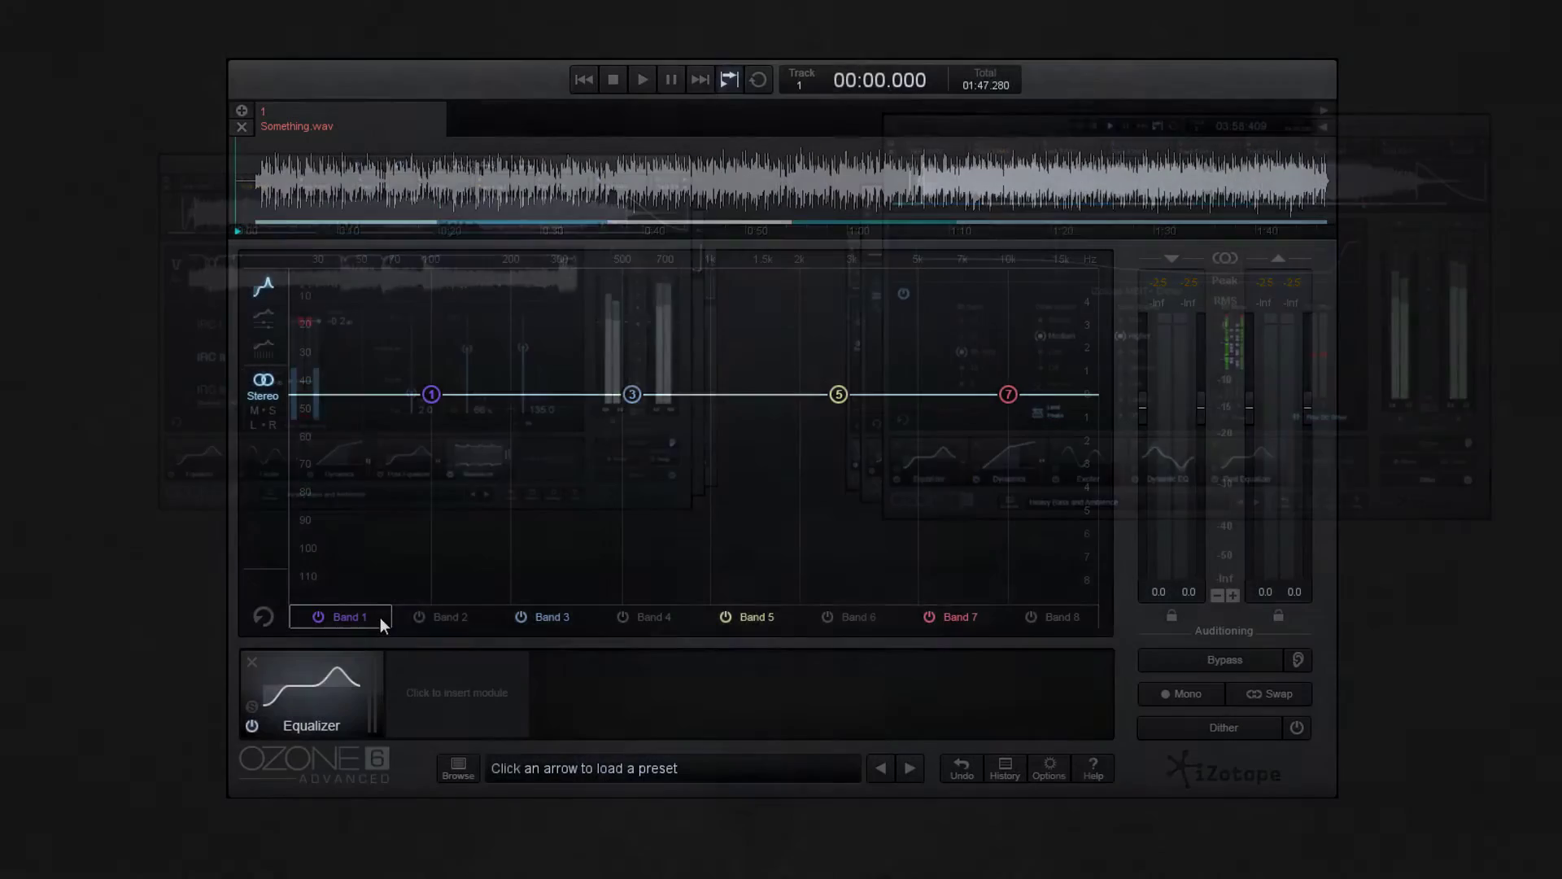
Turn on bands 2, 4, 6 and 8 and raise band 3 into a boost near 540 Hz
left_click(416, 616)
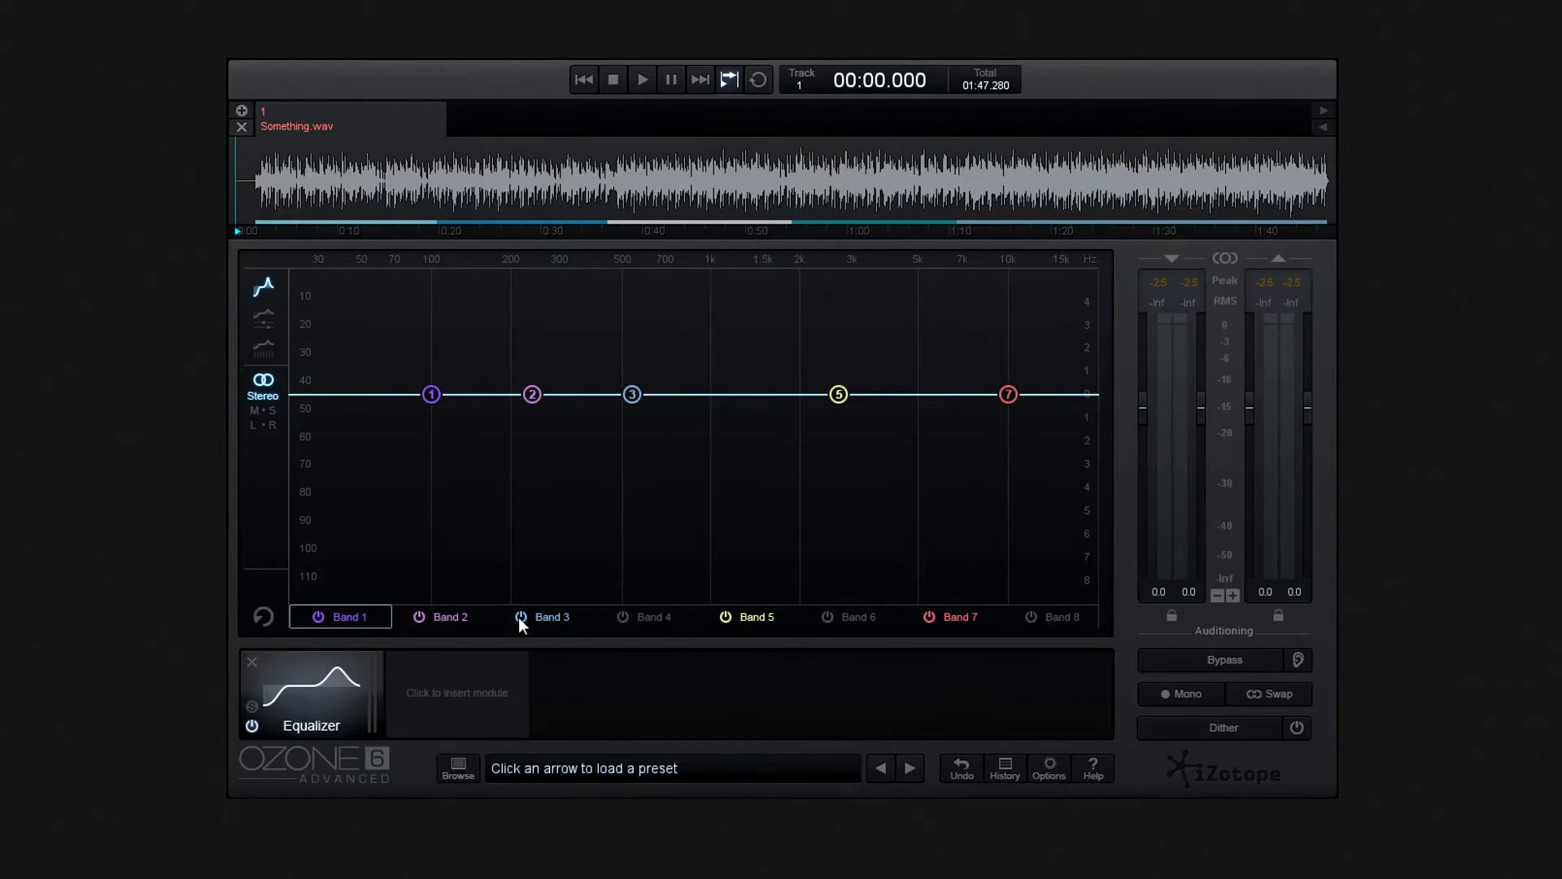
left_click(623, 617)
left_click(822, 614)
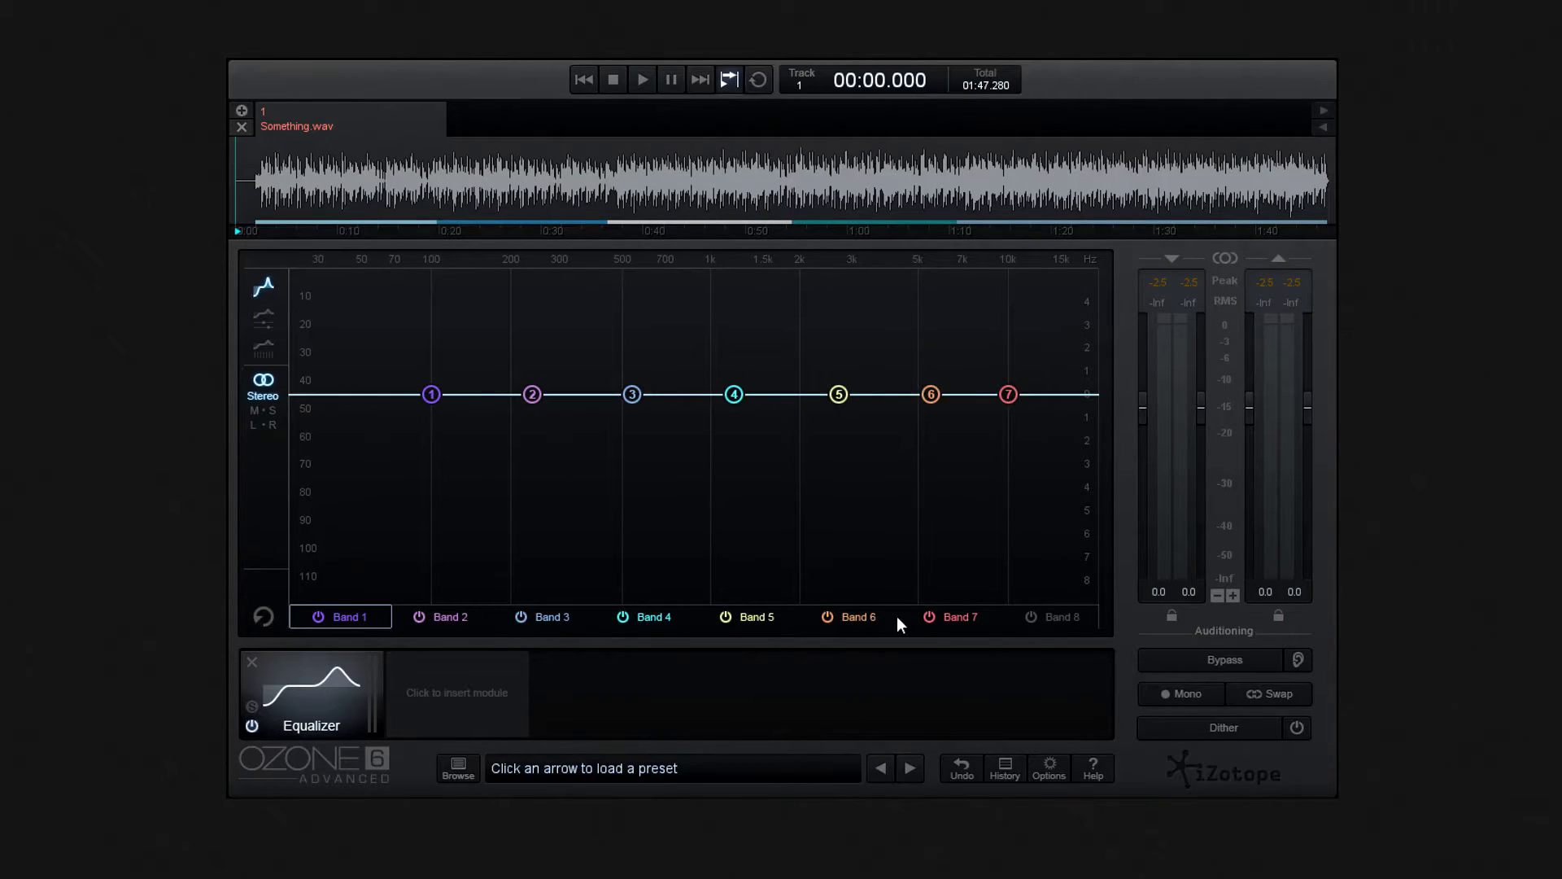
left_click(1030, 618)
mouse_move(631, 397)
left_mouse_down()
mouse_move(631, 412)
mouse_move(634, 360)
left_mouse_up()
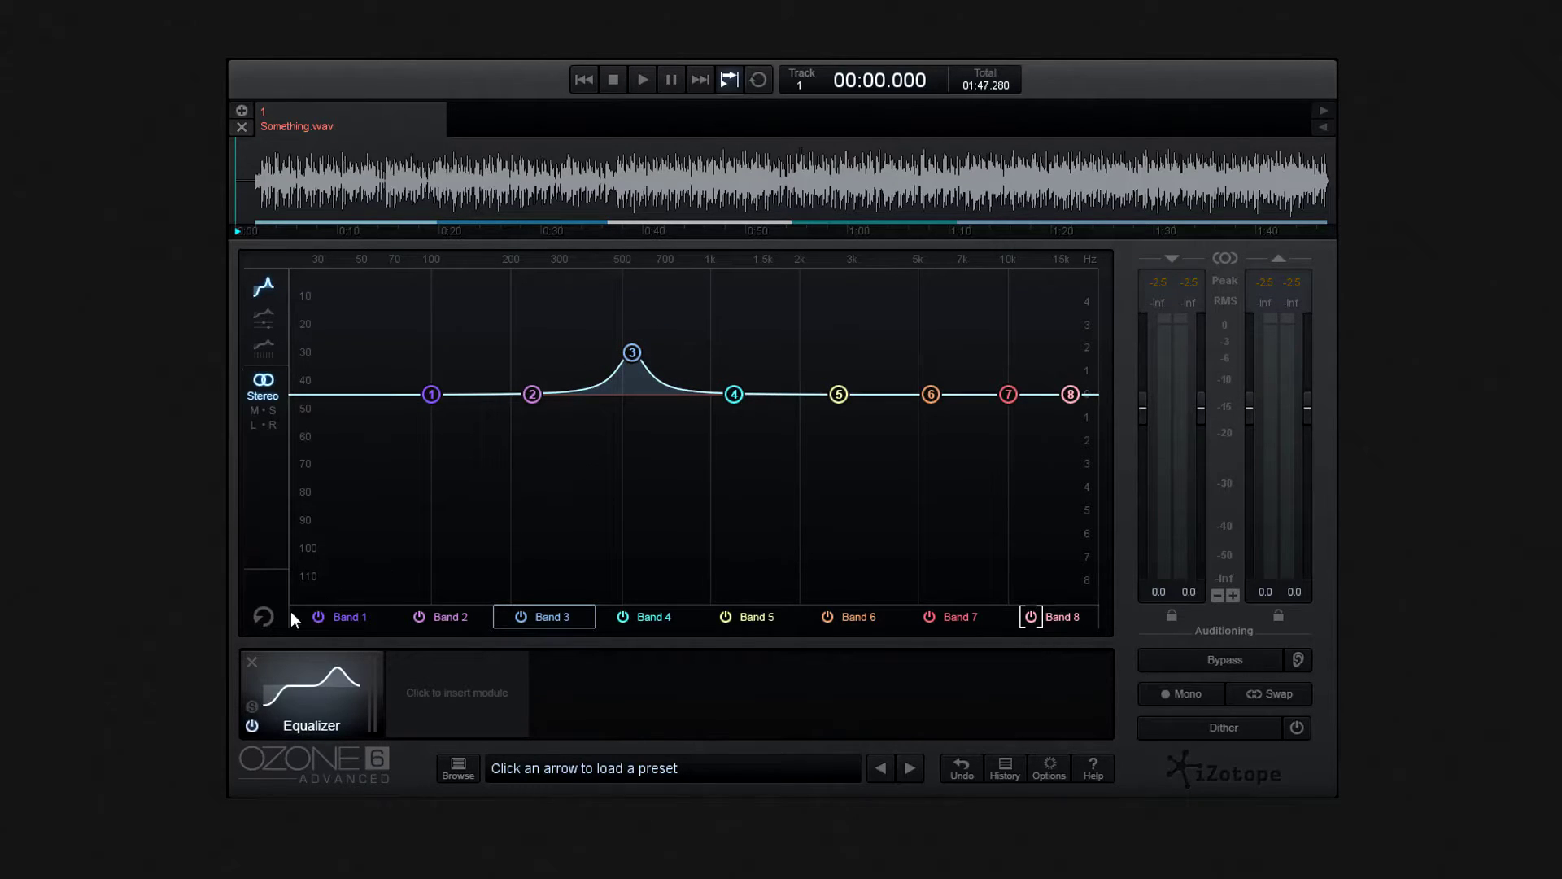
Reset the equalizer flat and cycle through the three band views, returning to the full curve
left_click(266, 618)
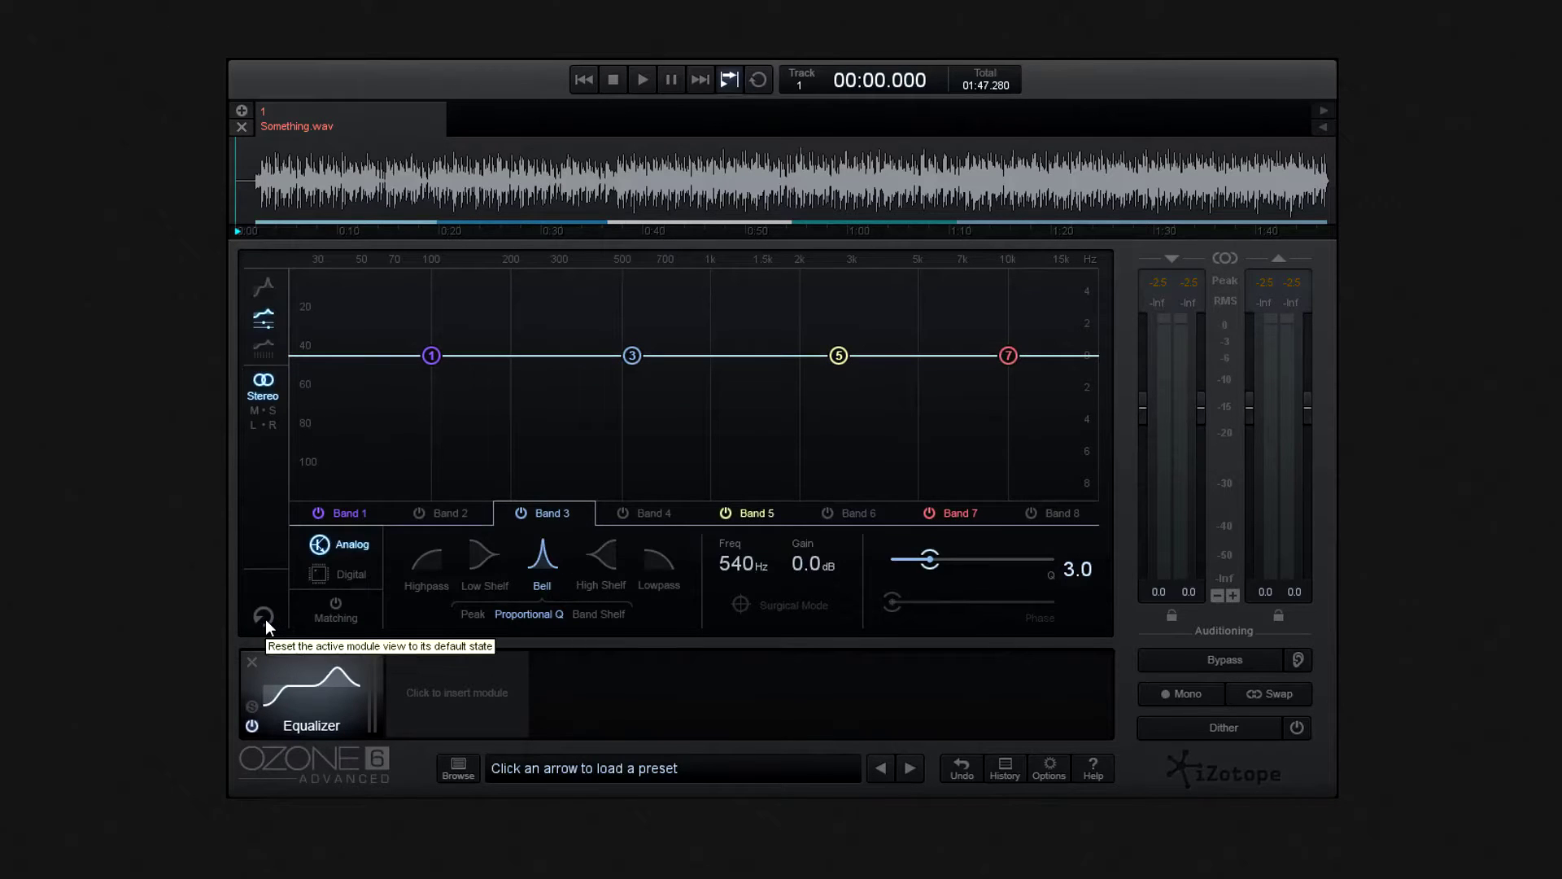
left_click(261, 290)
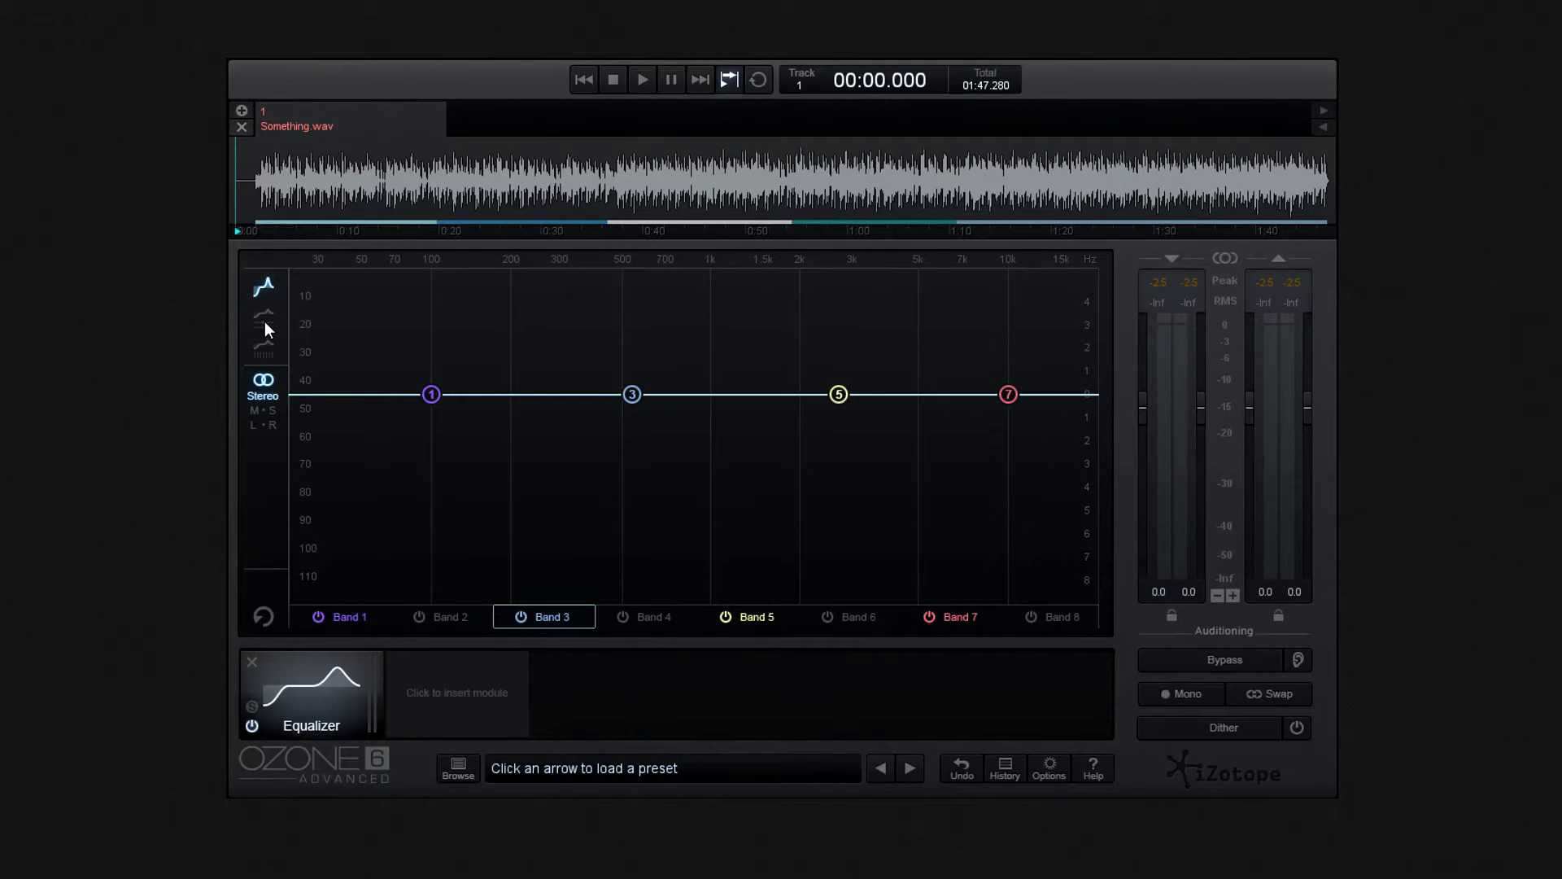
left_click(265, 320)
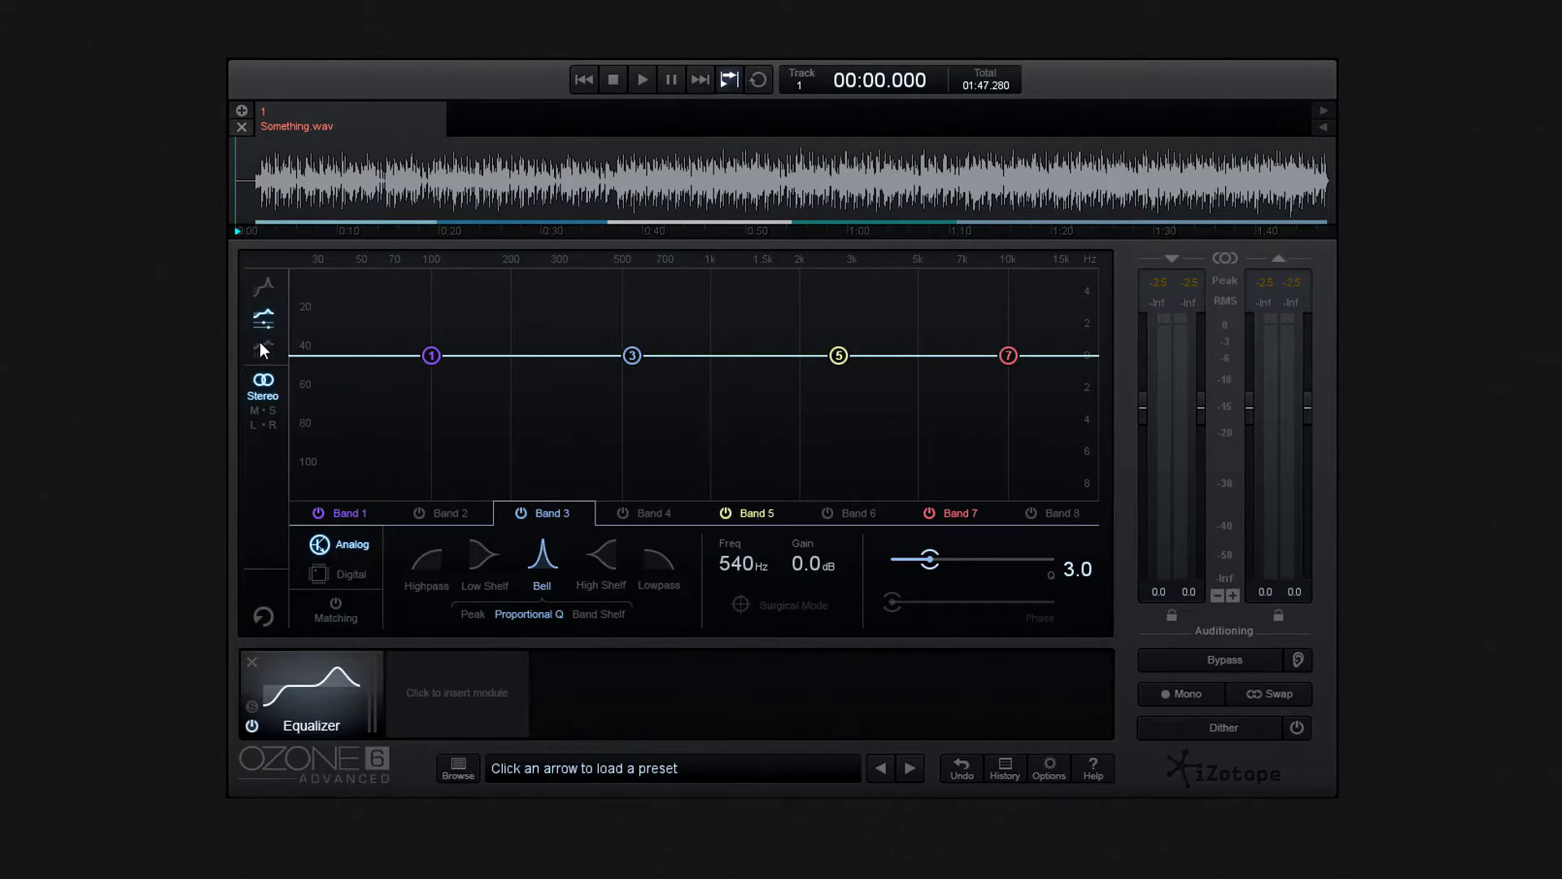
left_click(263, 348)
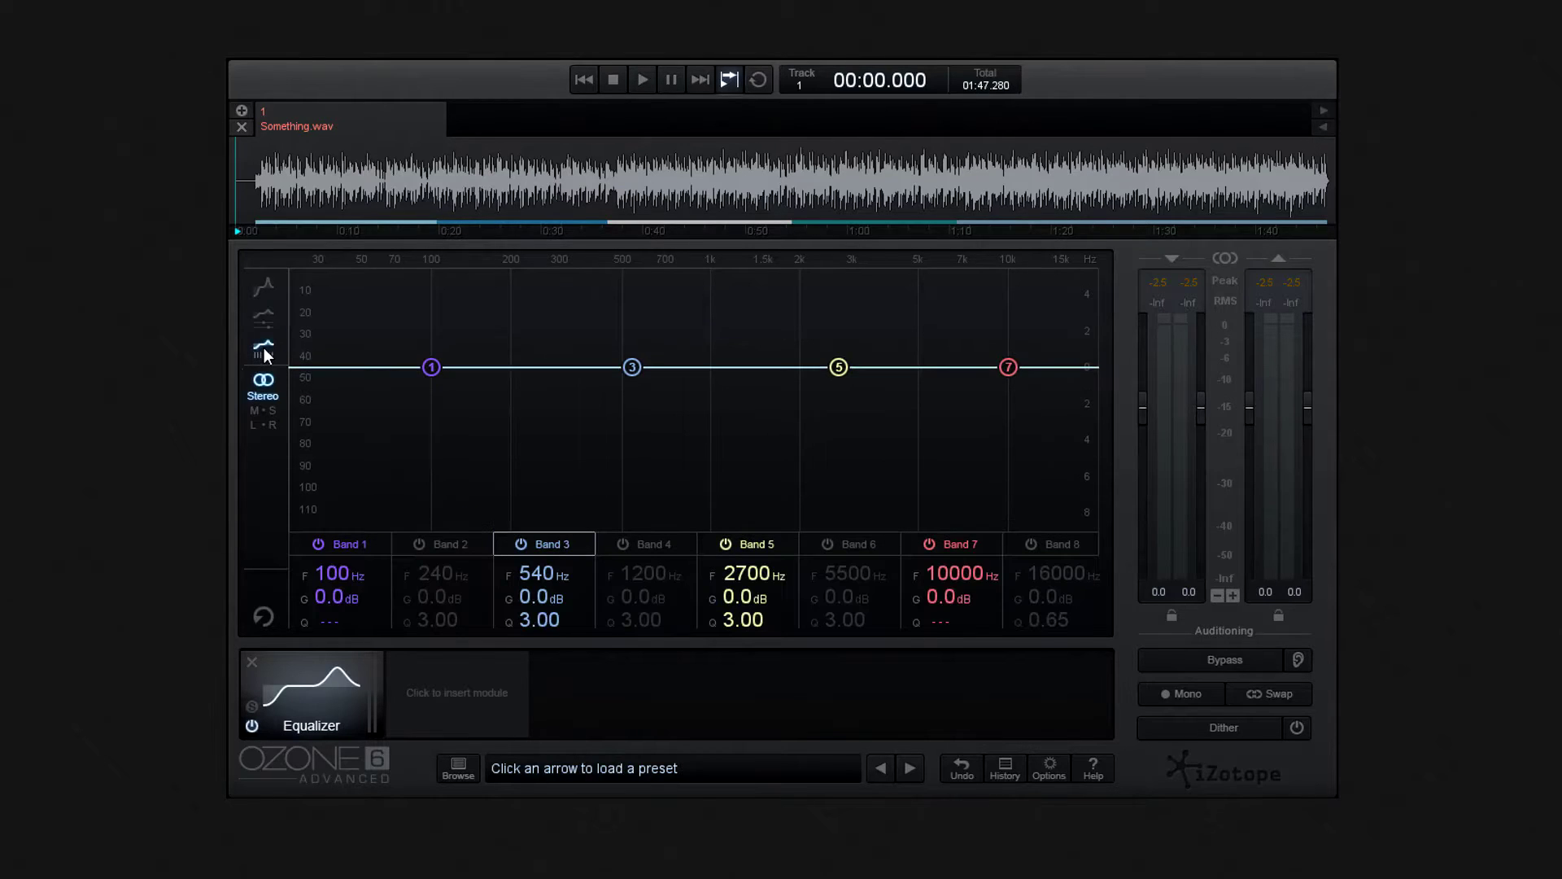
left_click(263, 286)
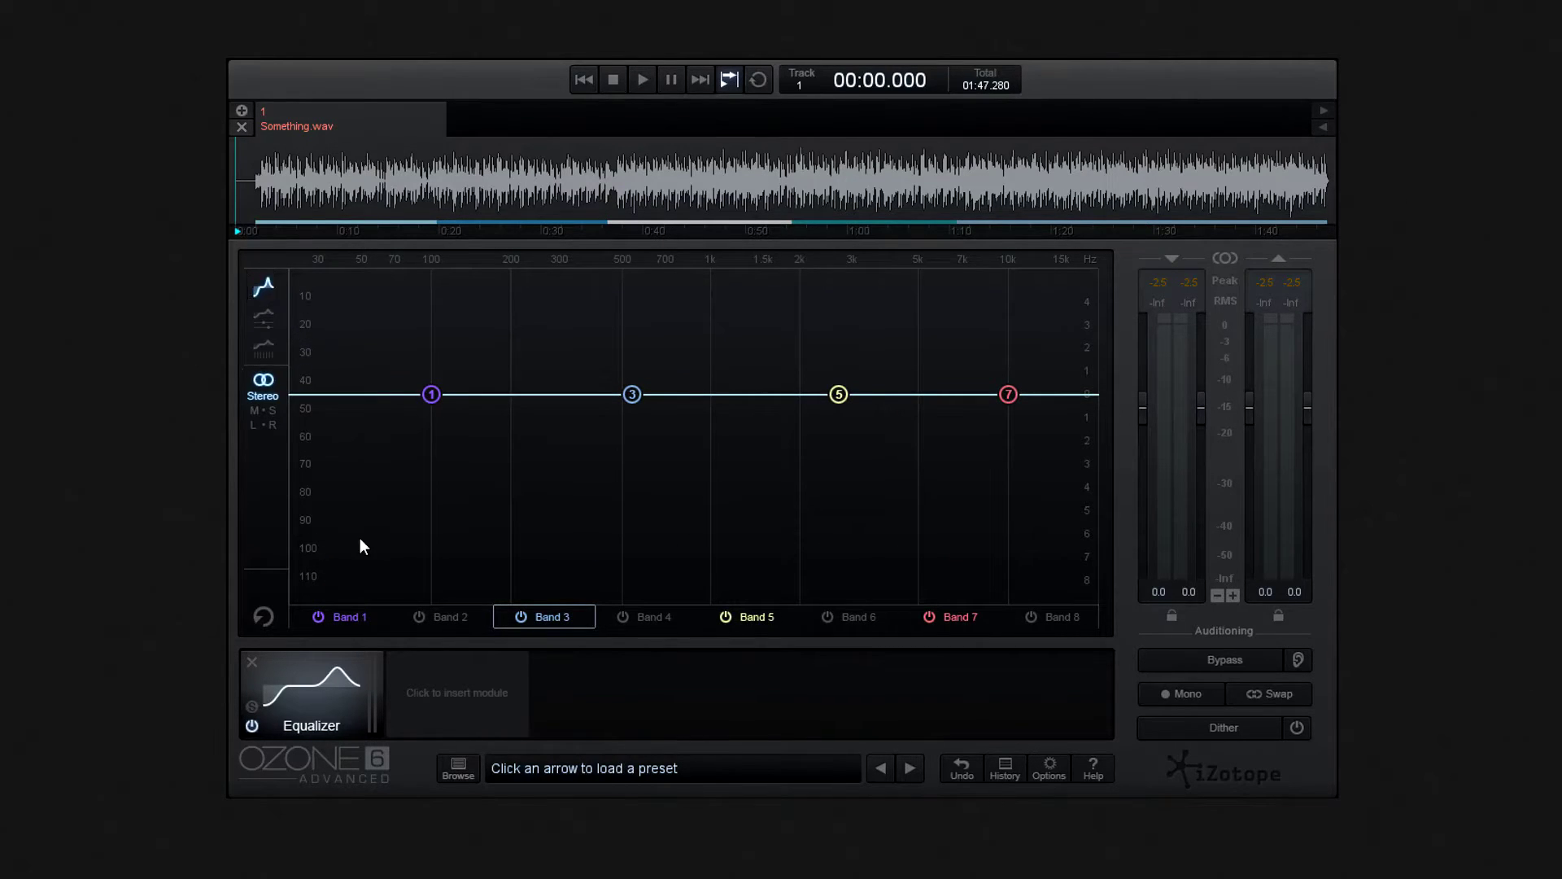
Switch bands 2, 4, 6 and 8 back on
left_click(426, 612)
left_click(623, 617)
left_click(823, 616)
left_click(1032, 618)
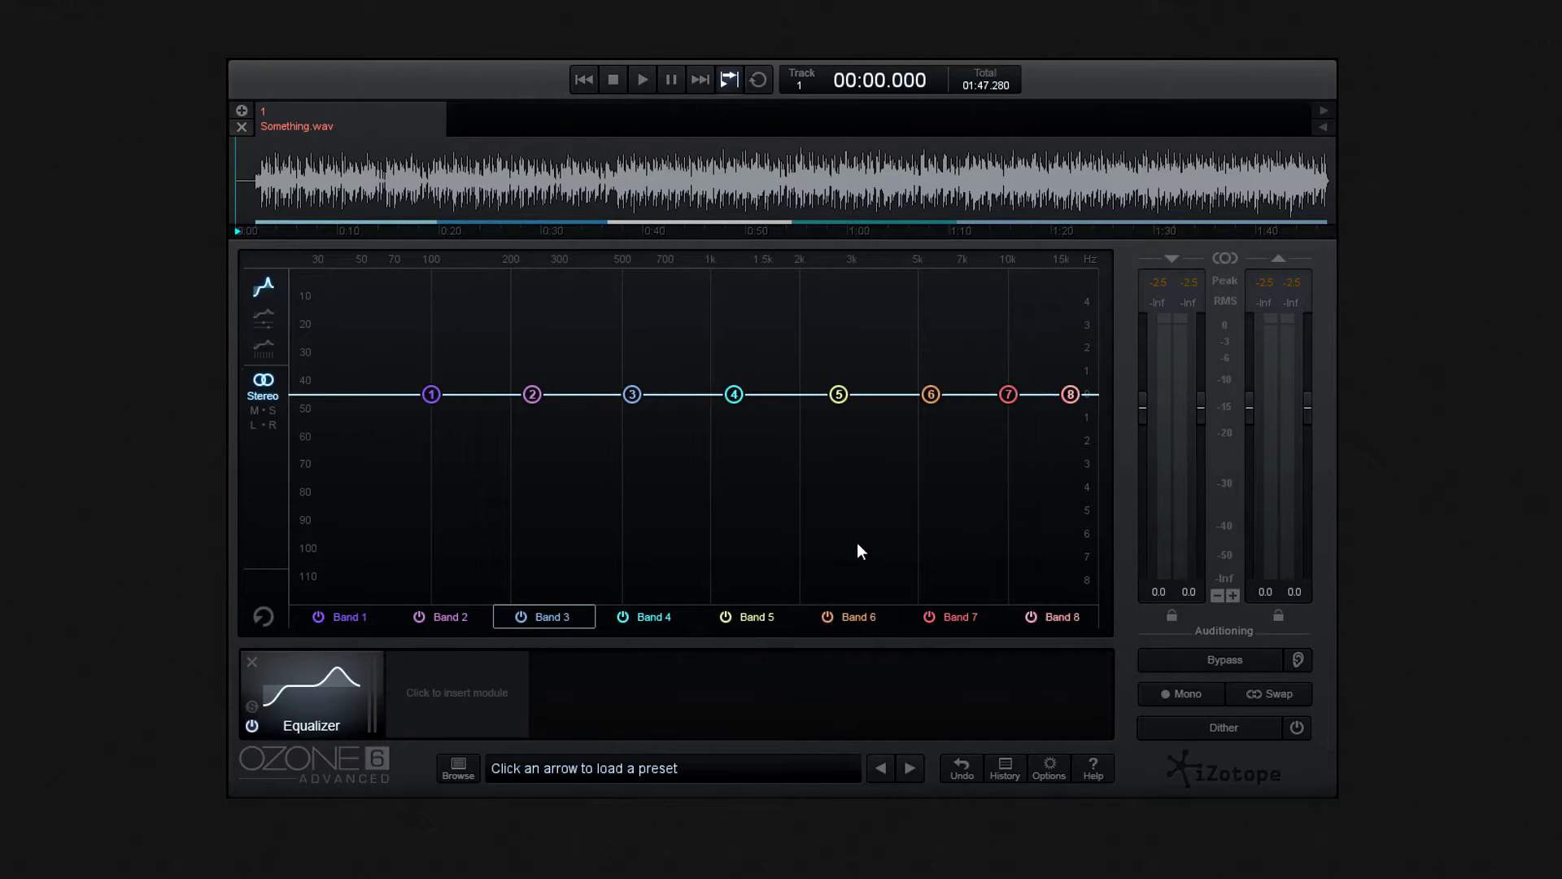
Reshape band 2's bell, moving it lower in frequency and into a small cut
left_click_drag(532, 394, 542, 382)
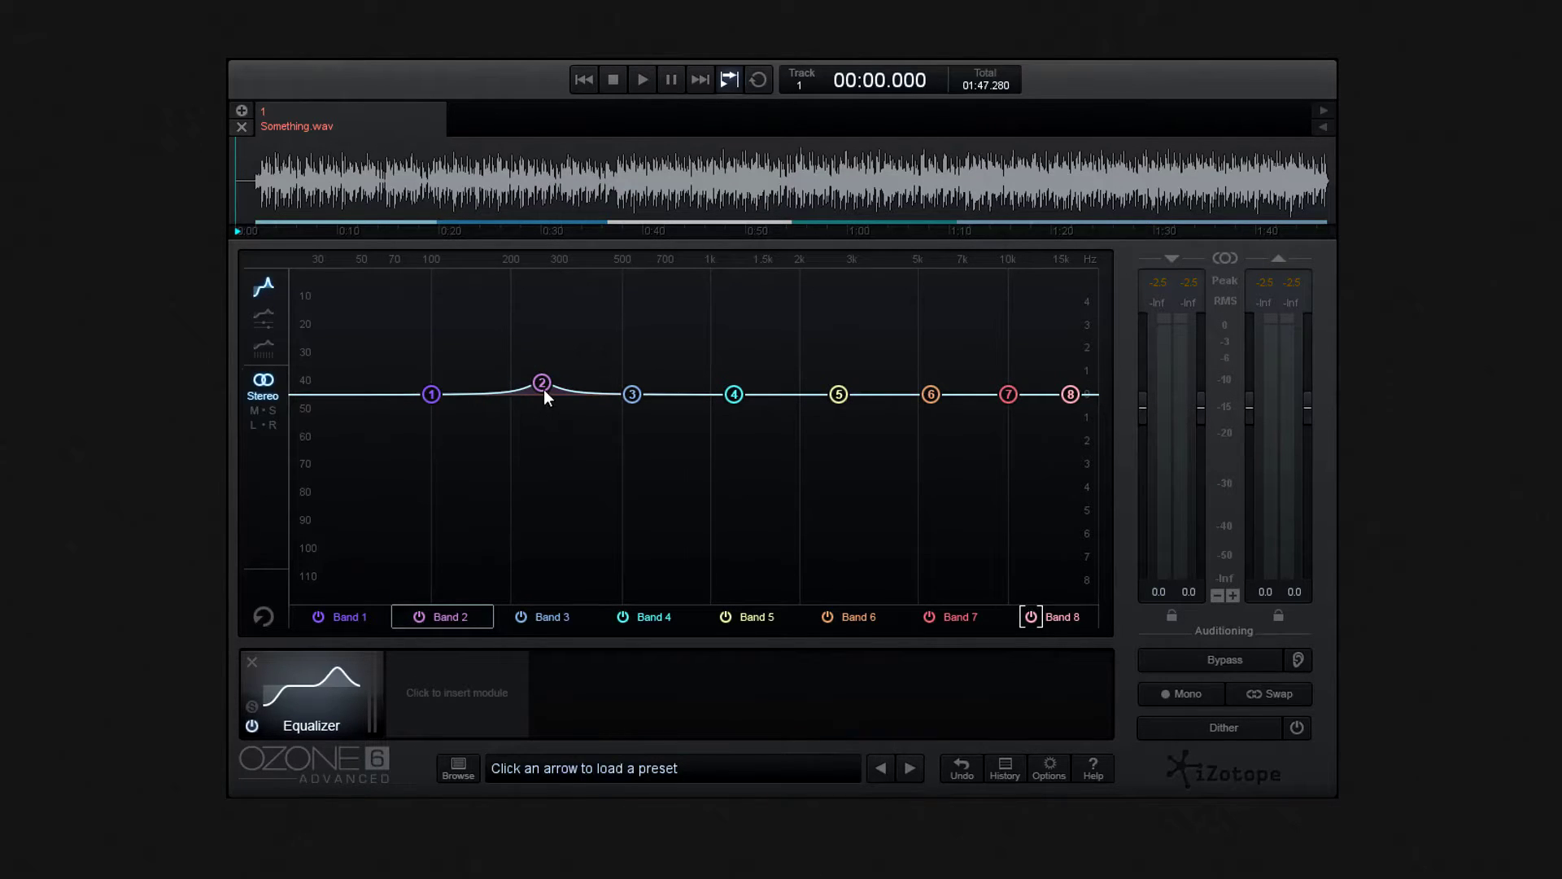
mouse_move(544, 386)
left_mouse_down()
mouse_move(506, 387)
mouse_move(535, 413)
left_mouse_up()
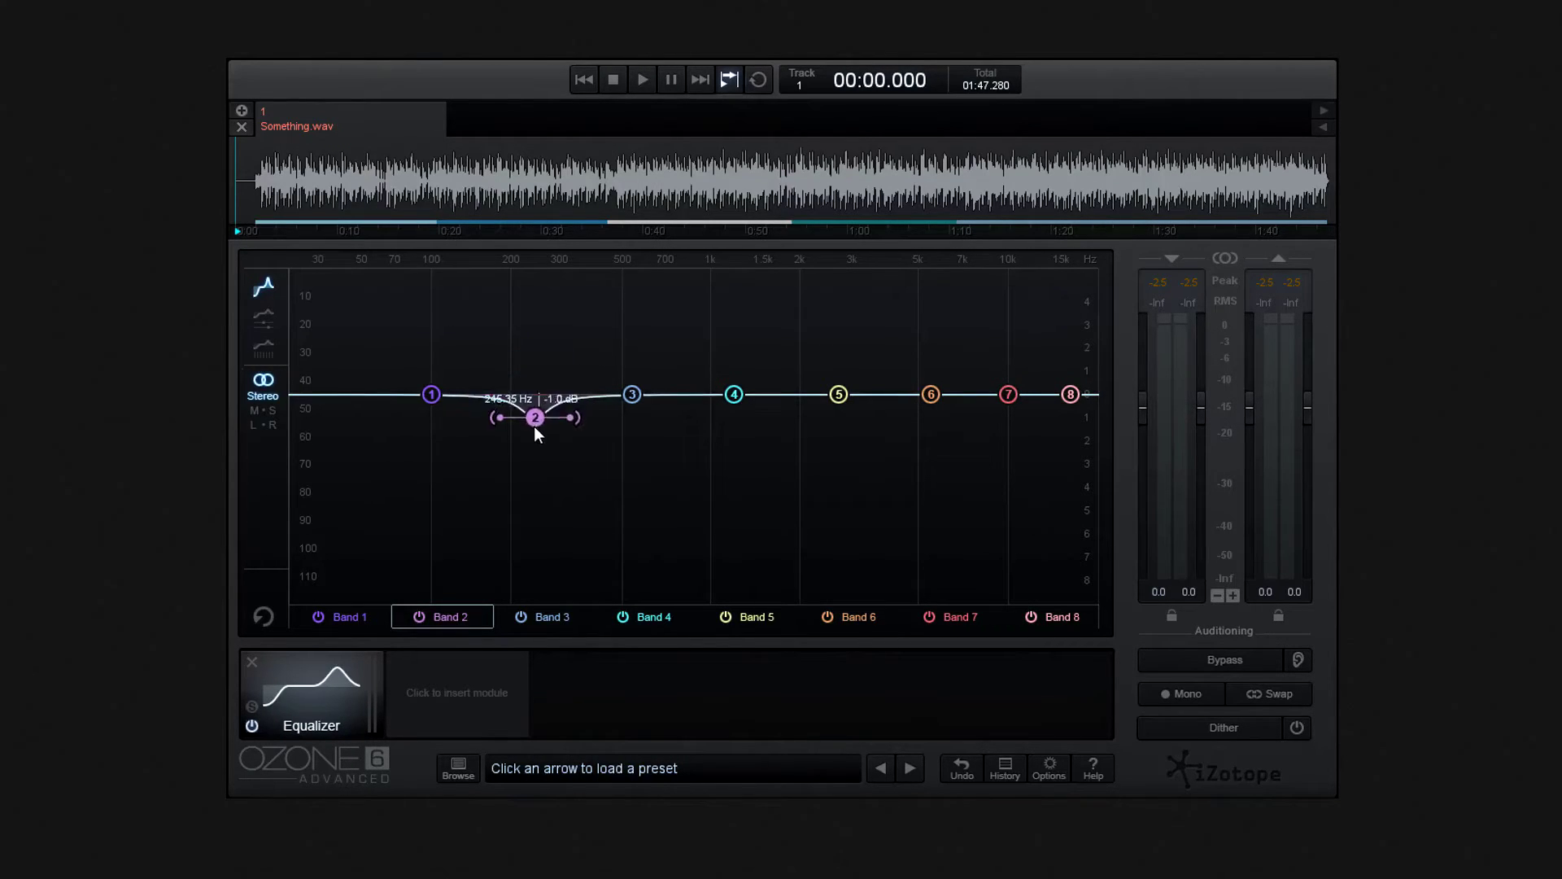
left_click_drag(535, 412, 534, 426)
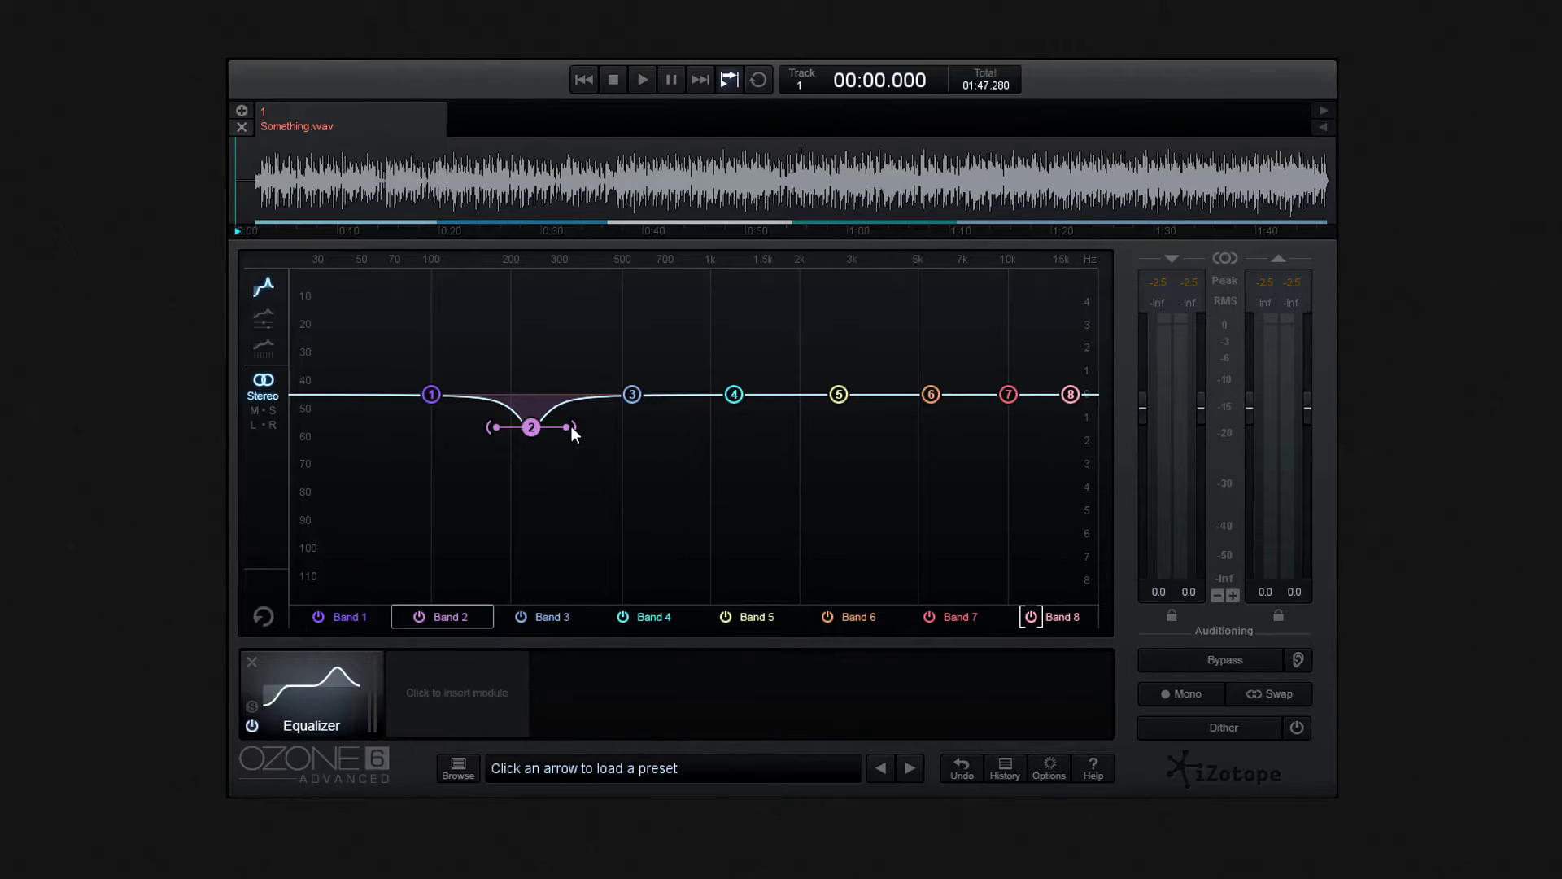
mouse_move(572, 430)
left_mouse_down()
mouse_move(534, 427)
mouse_move(531, 297)
mouse_move(554, 294)
mouse_move(530, 317)
mouse_move(532, 368)
left_mouse_up()
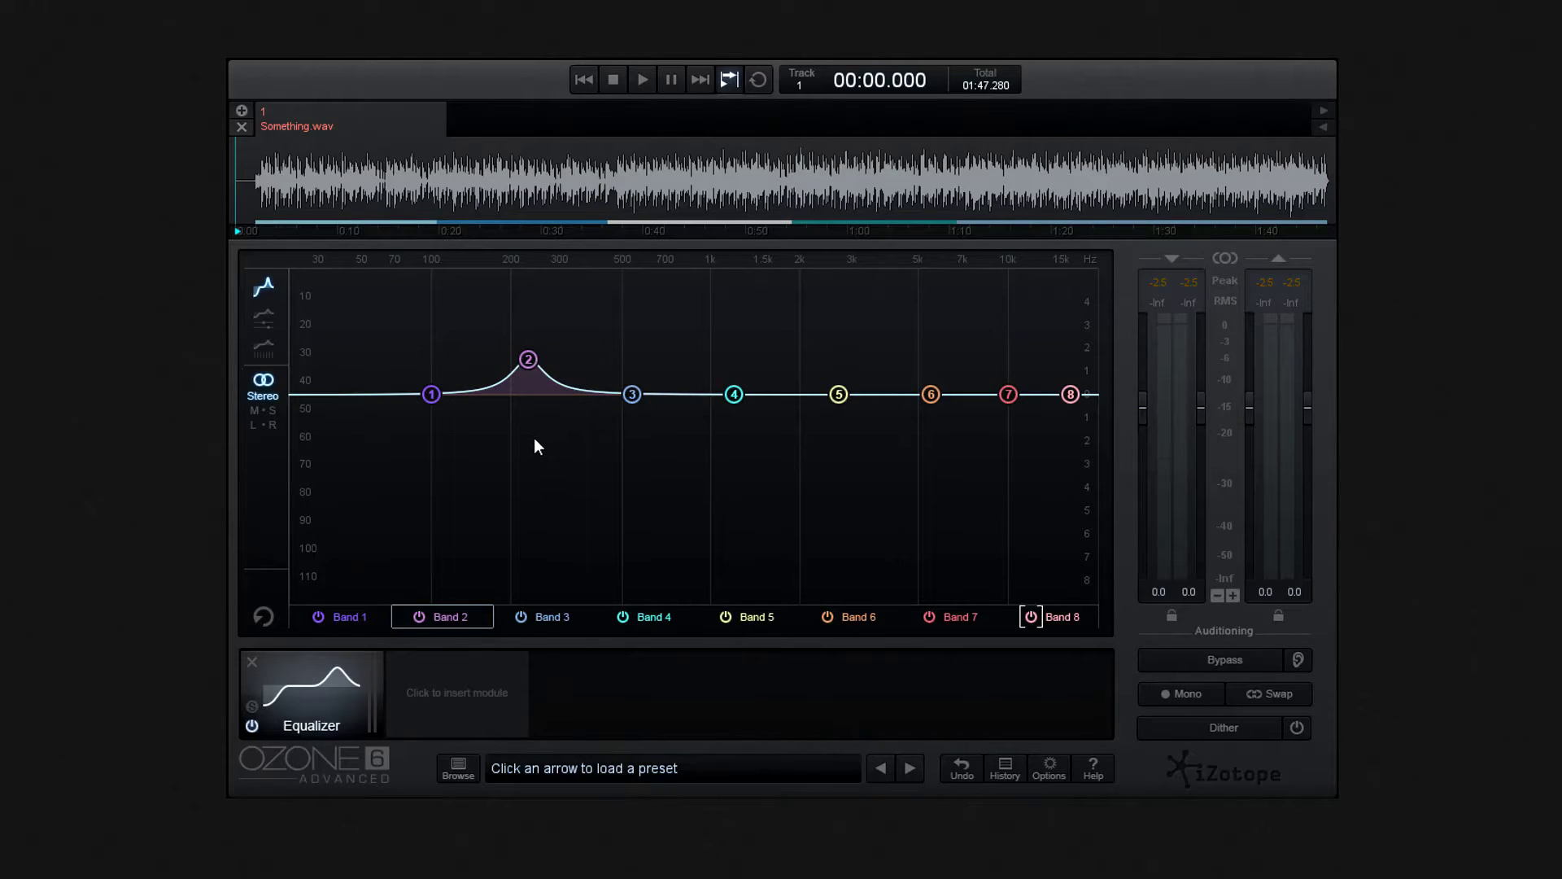
Review band 2's settings views, then drag band 2 into a cut near 370 Hz
left_click(464, 615)
left_click(463, 615)
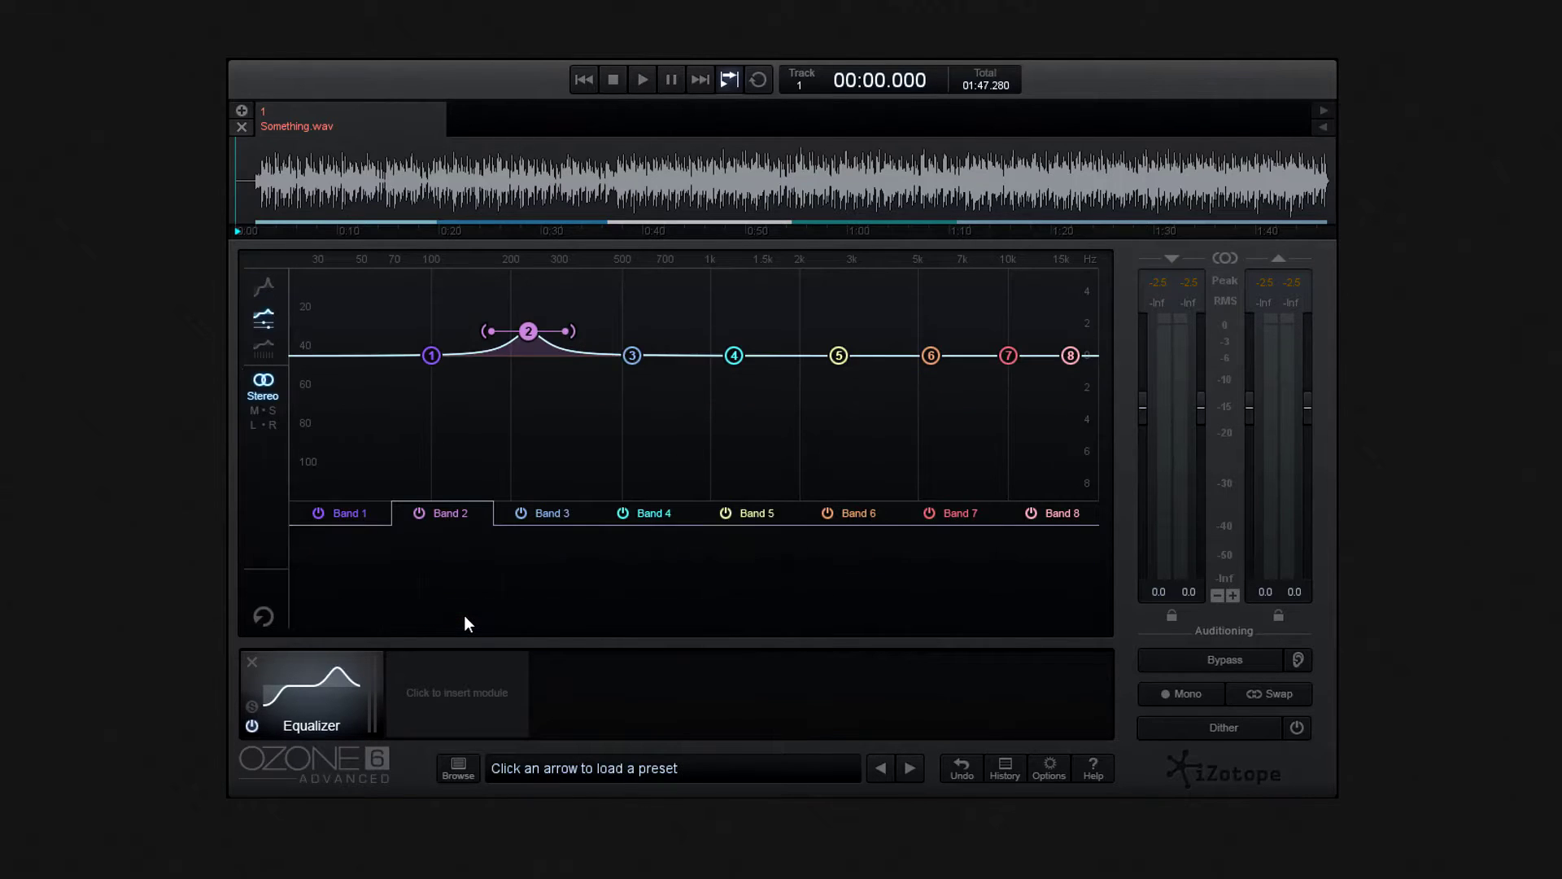
left_click(464, 510)
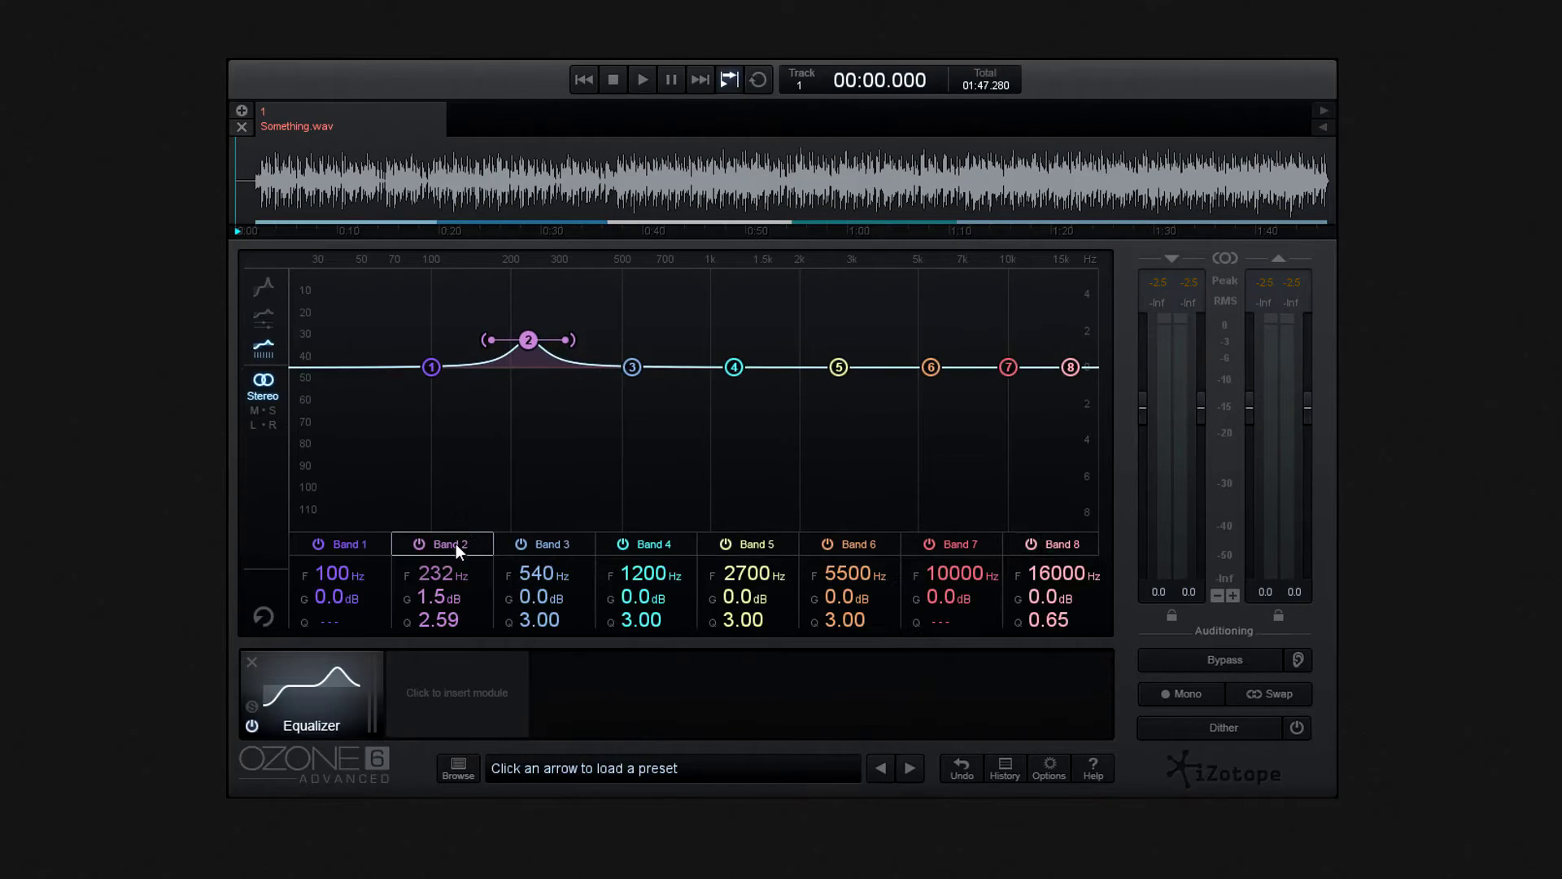
left_click(454, 546)
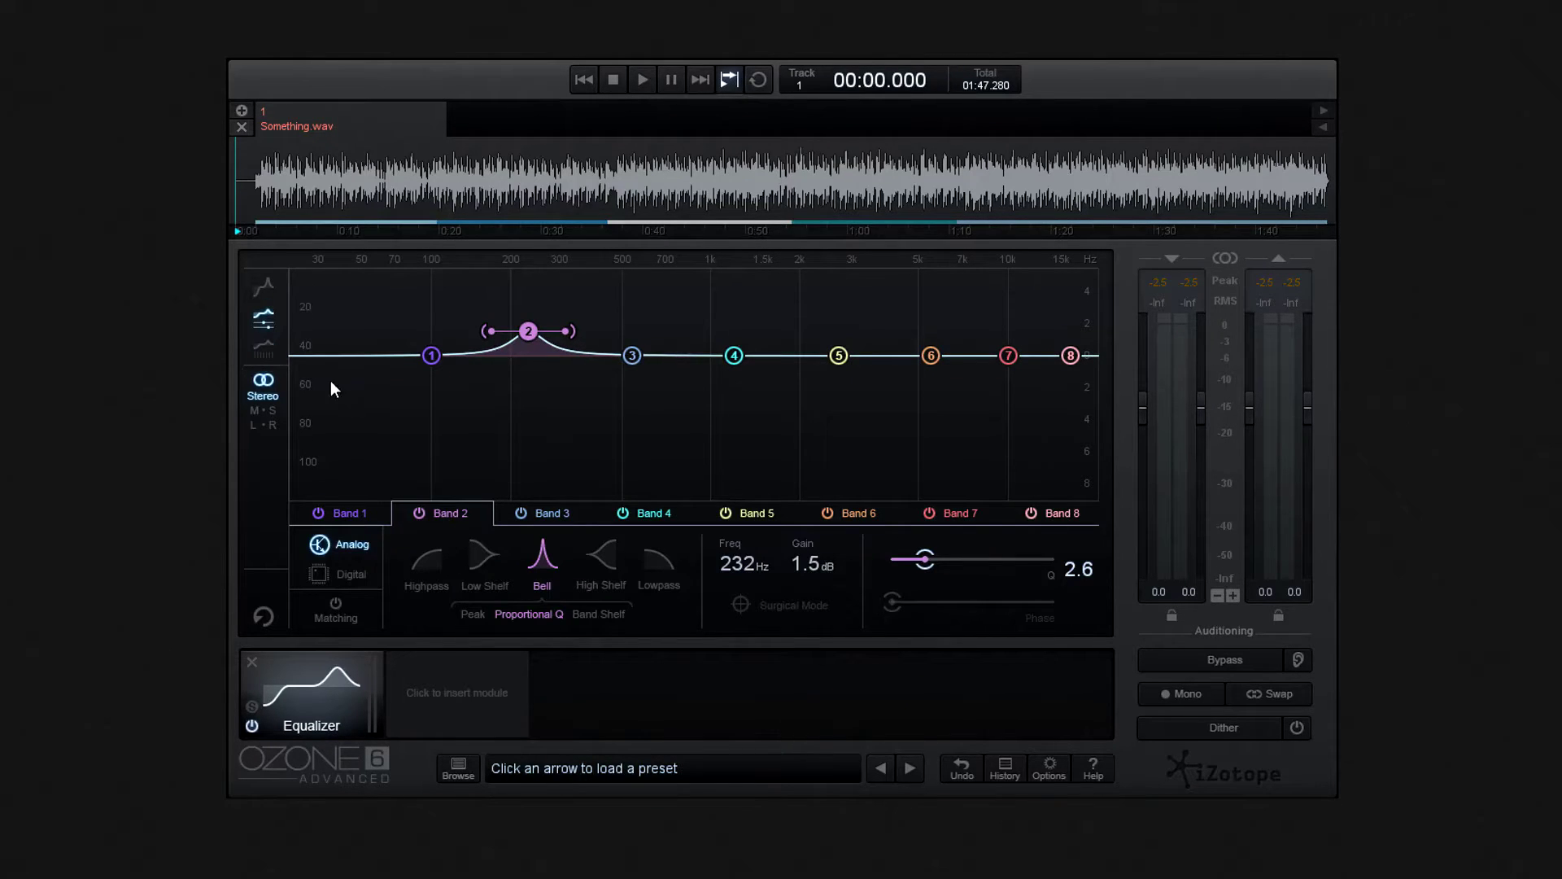
left_click(266, 287)
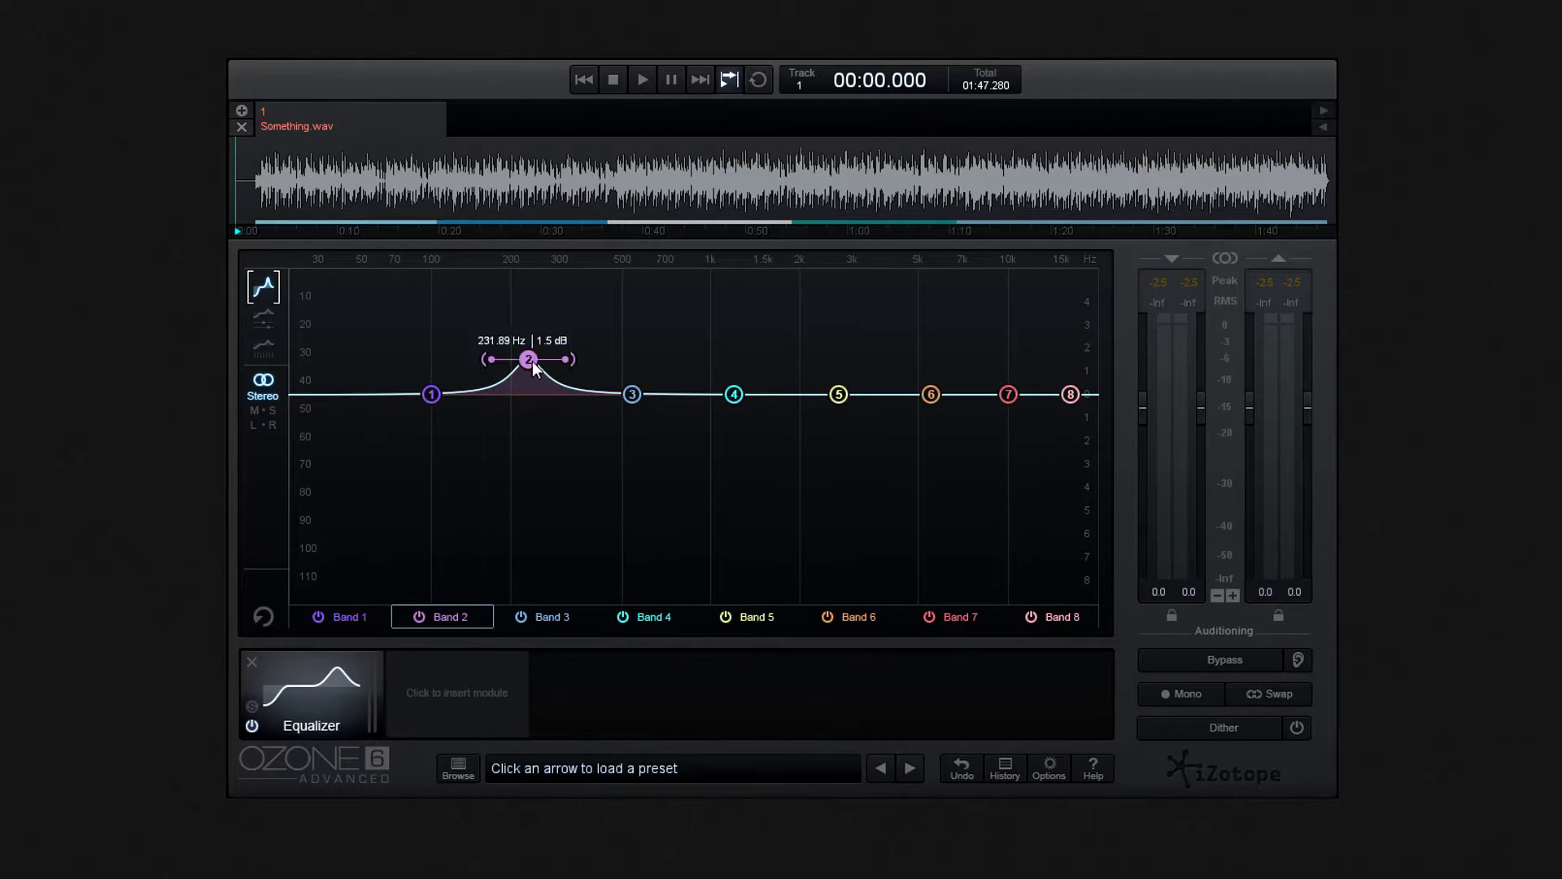
mouse_move(532, 361)
left_mouse_down()
mouse_move(569, 462)
mouse_move(589, 443)
left_mouse_up()
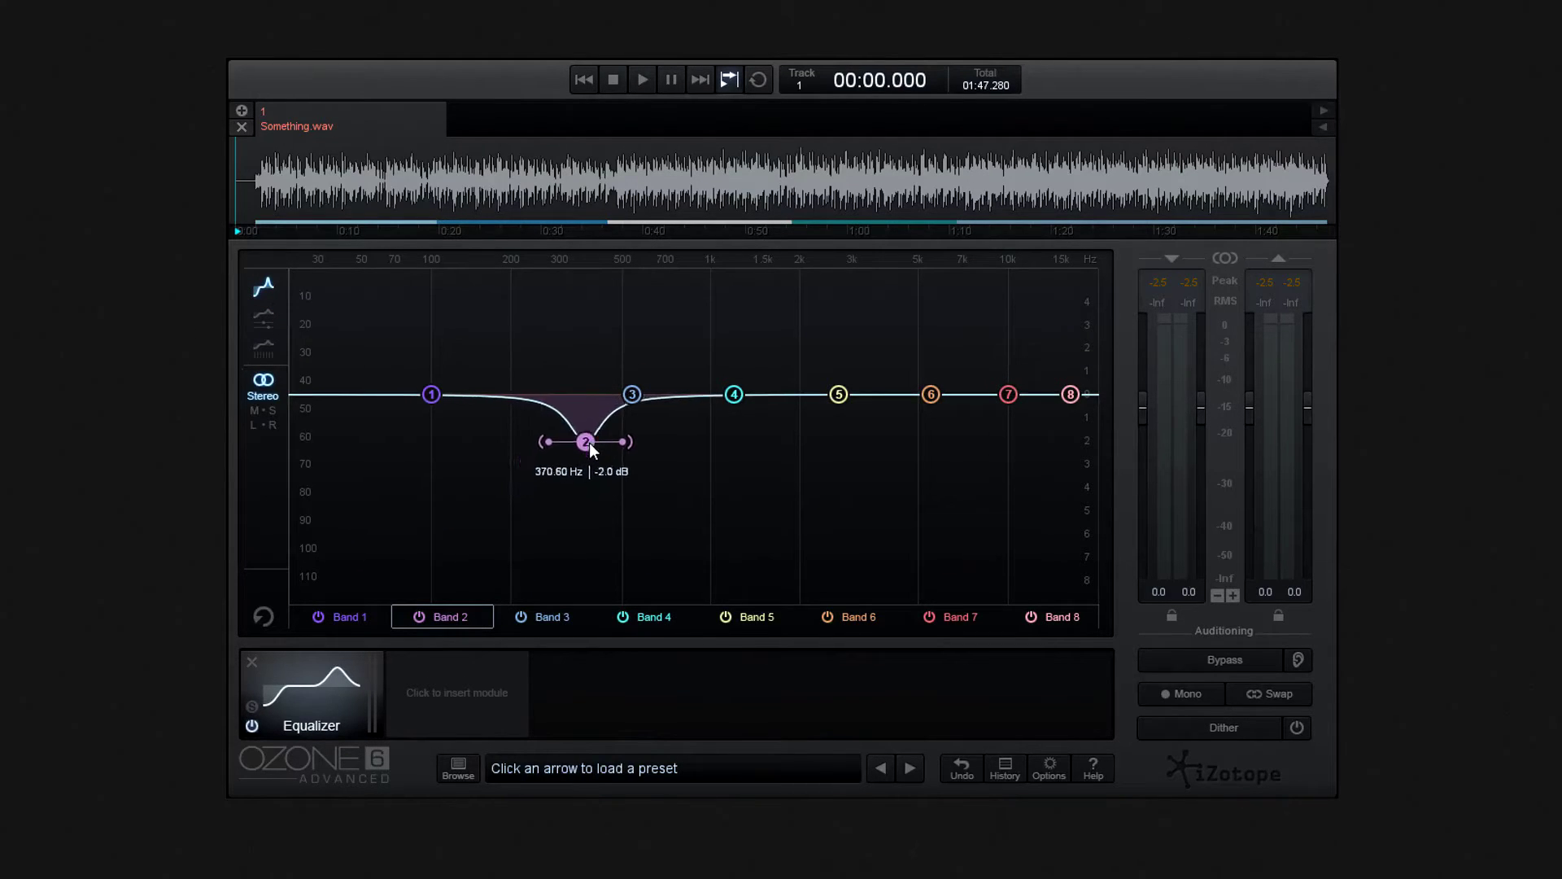
Reshape band 5 into a cut around 3–3.5 kHz
left_click(734, 396)
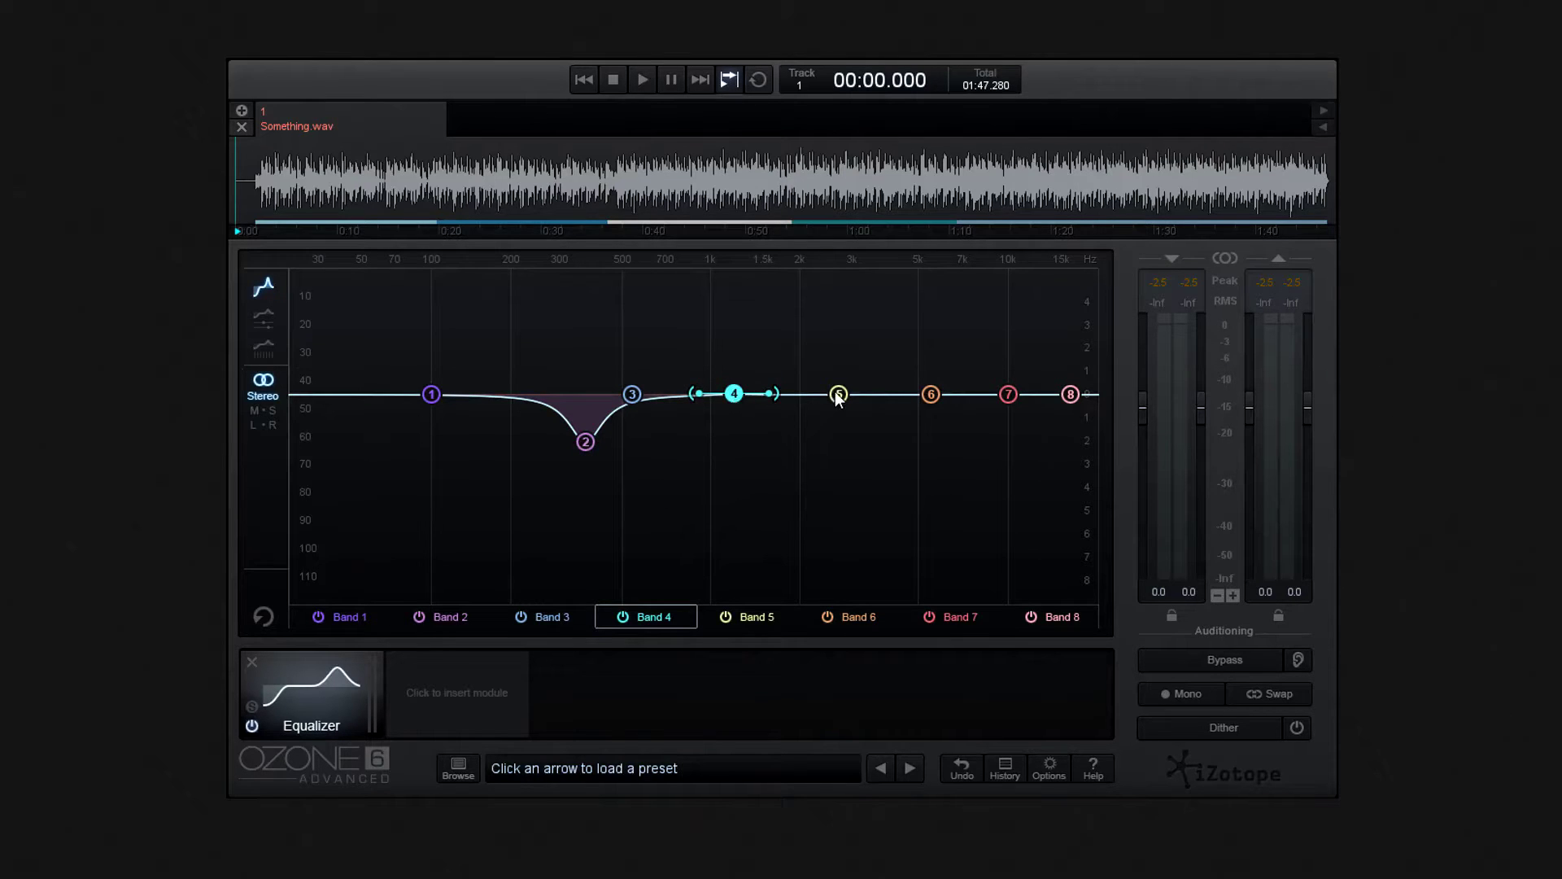
mouse_move(838, 396)
left_mouse_down()
mouse_move(885, 463)
mouse_move(872, 334)
left_mouse_up()
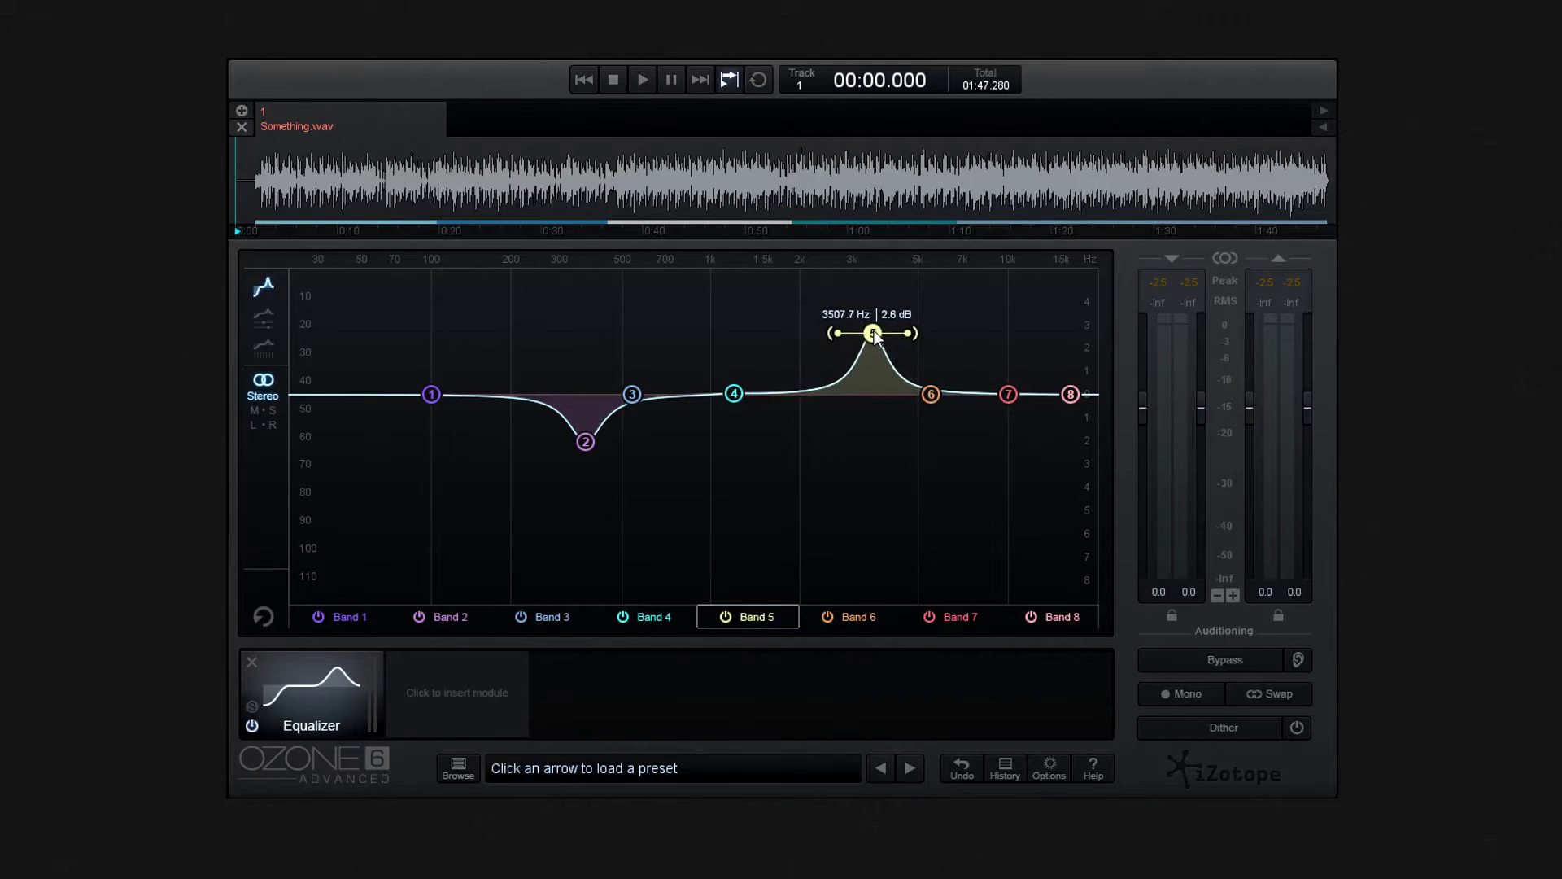
left_click_drag(873, 335, 856, 425)
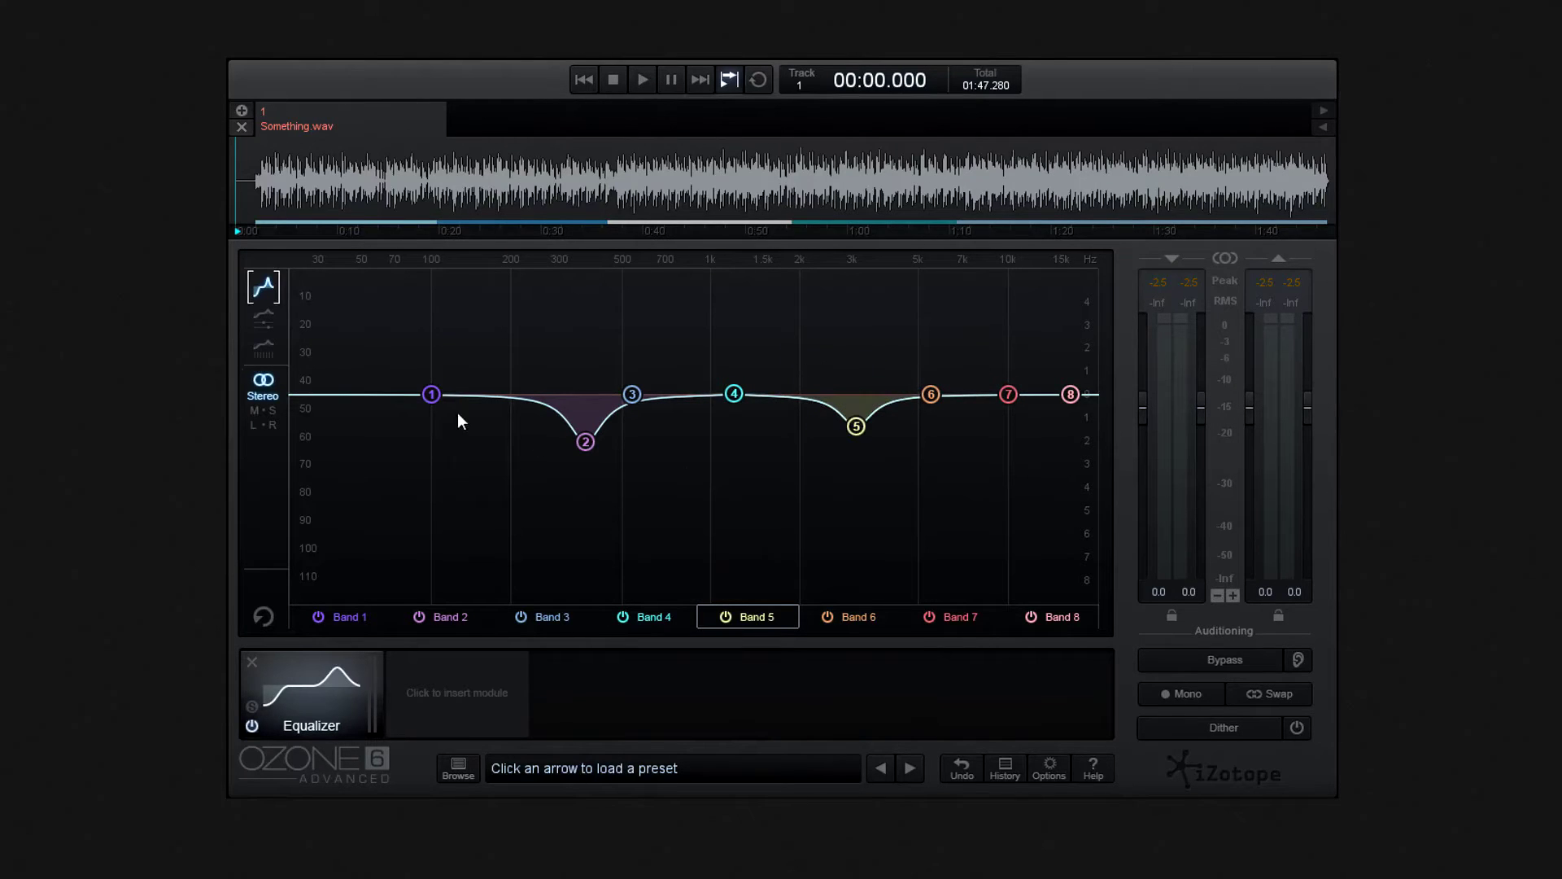
Show the detailed band view and inspect the settings of bands 3, 4 and 5
left_click(268, 318)
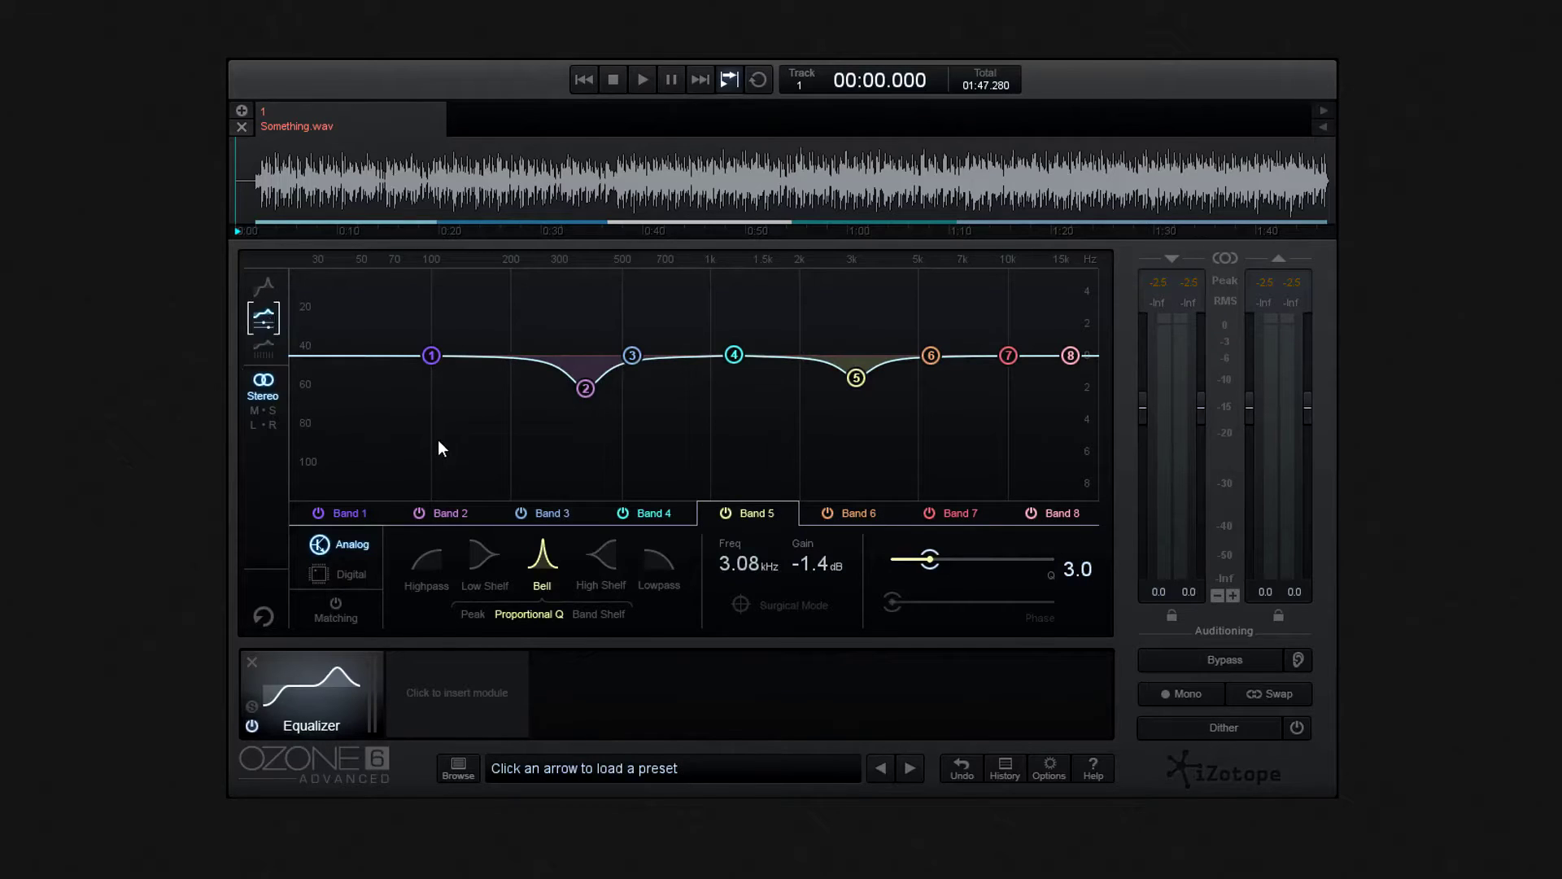
left_click(554, 512)
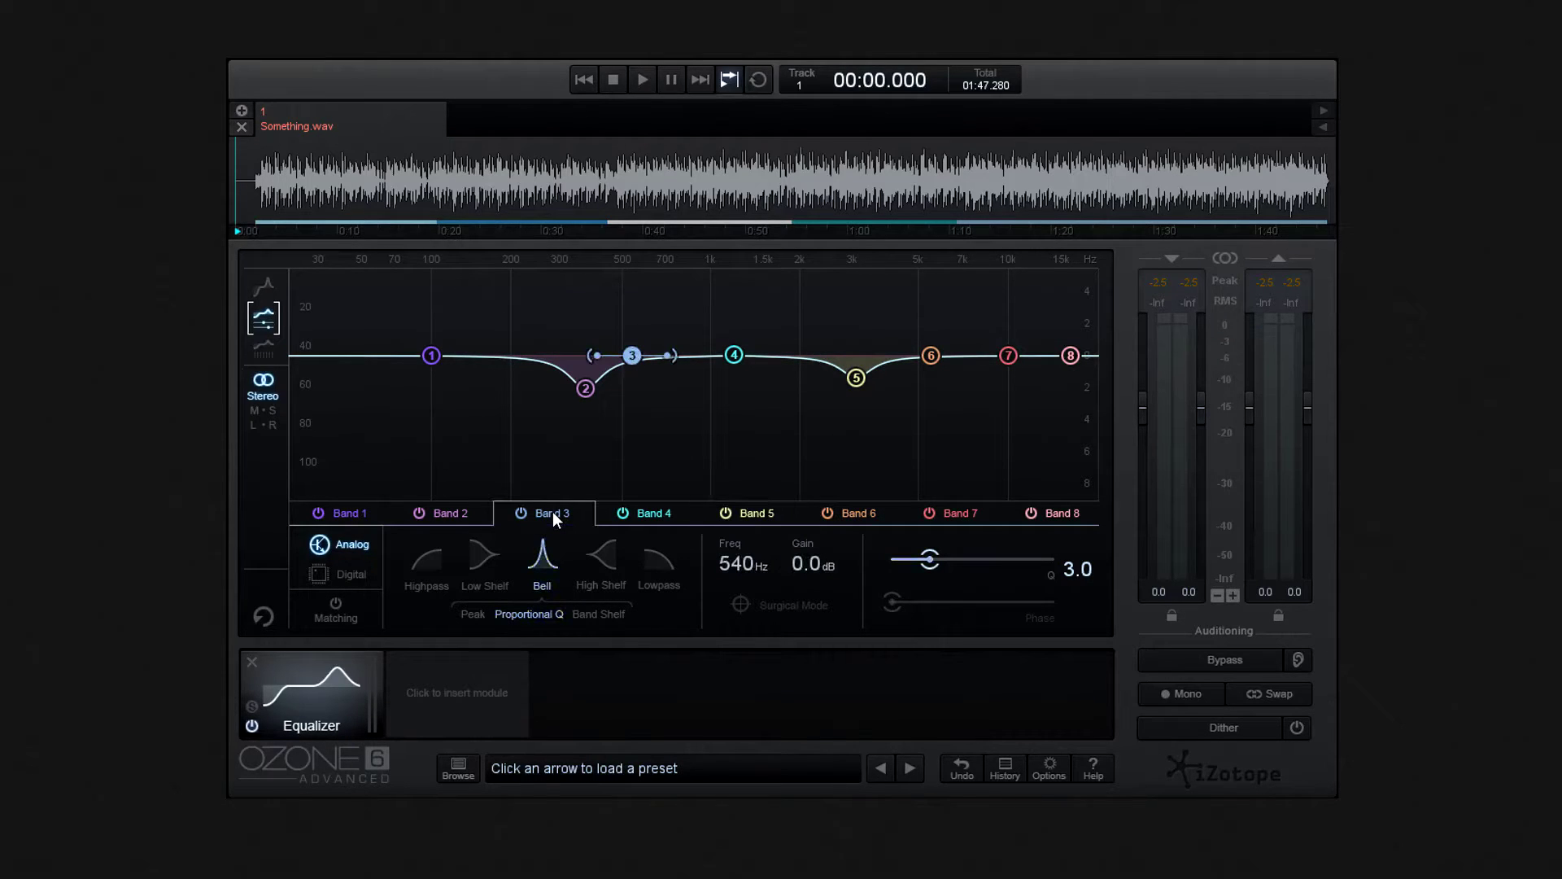
left_click(655, 517)
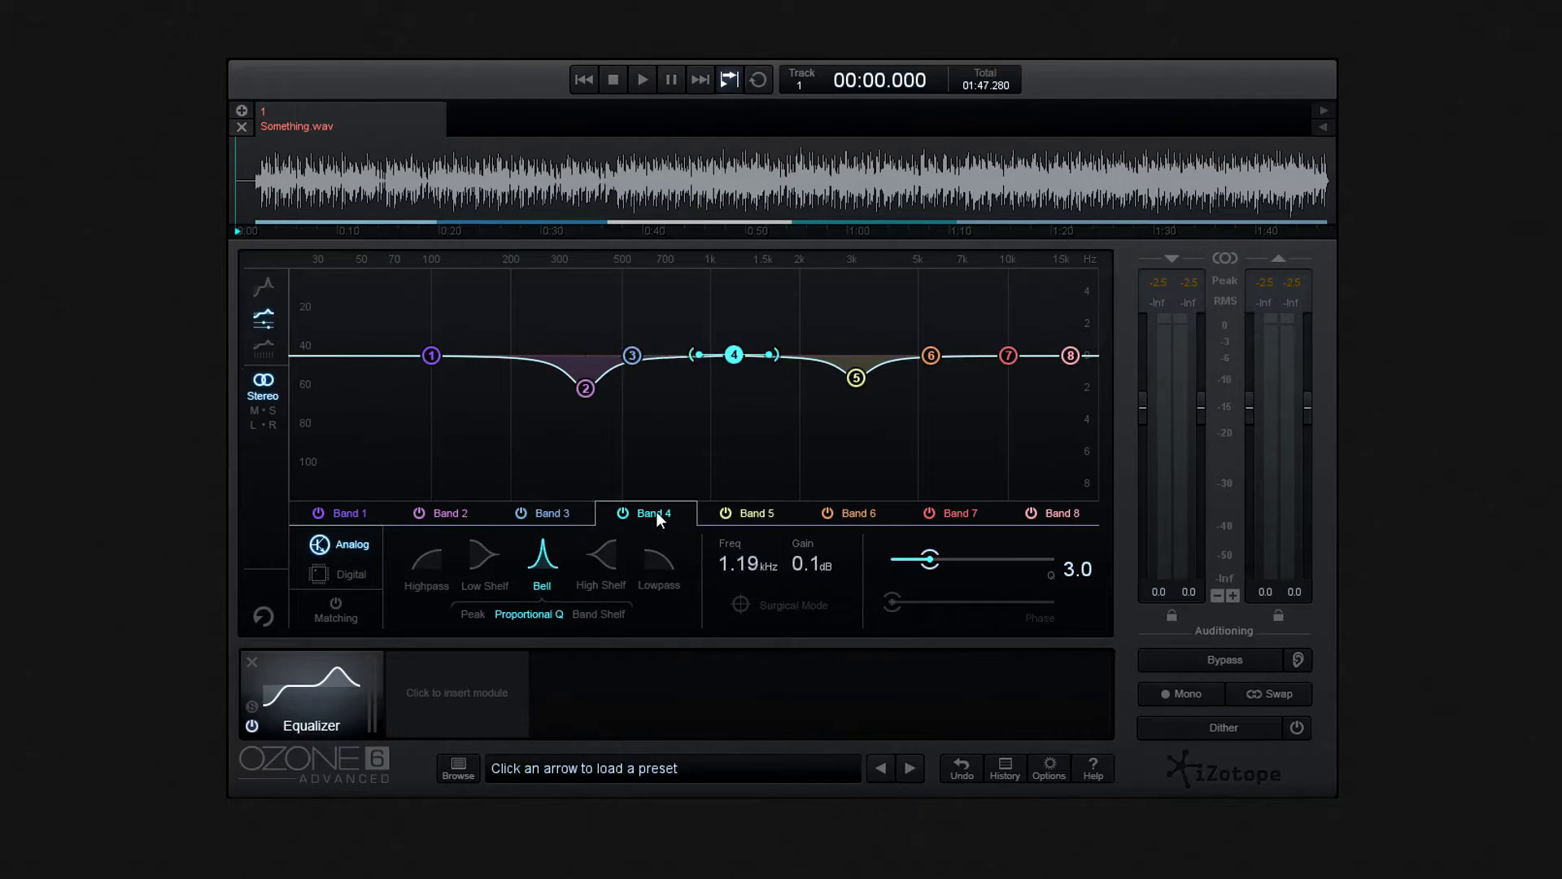
left_click(749, 516)
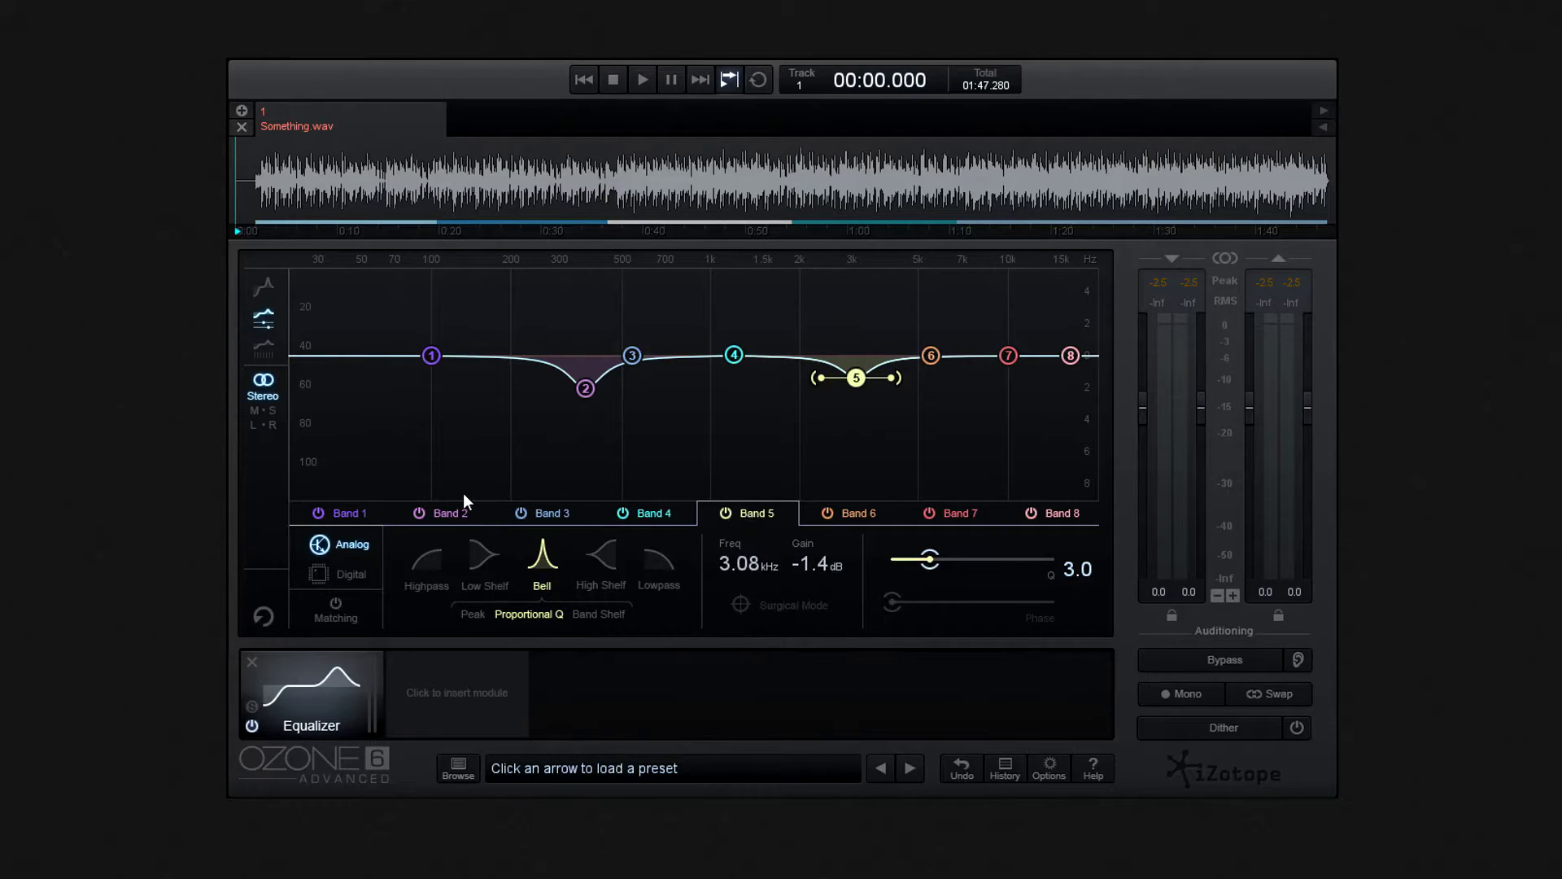
Glance at the Matching controls, switch the equalizer to Digital mode, and select band 4
left_click(347, 620)
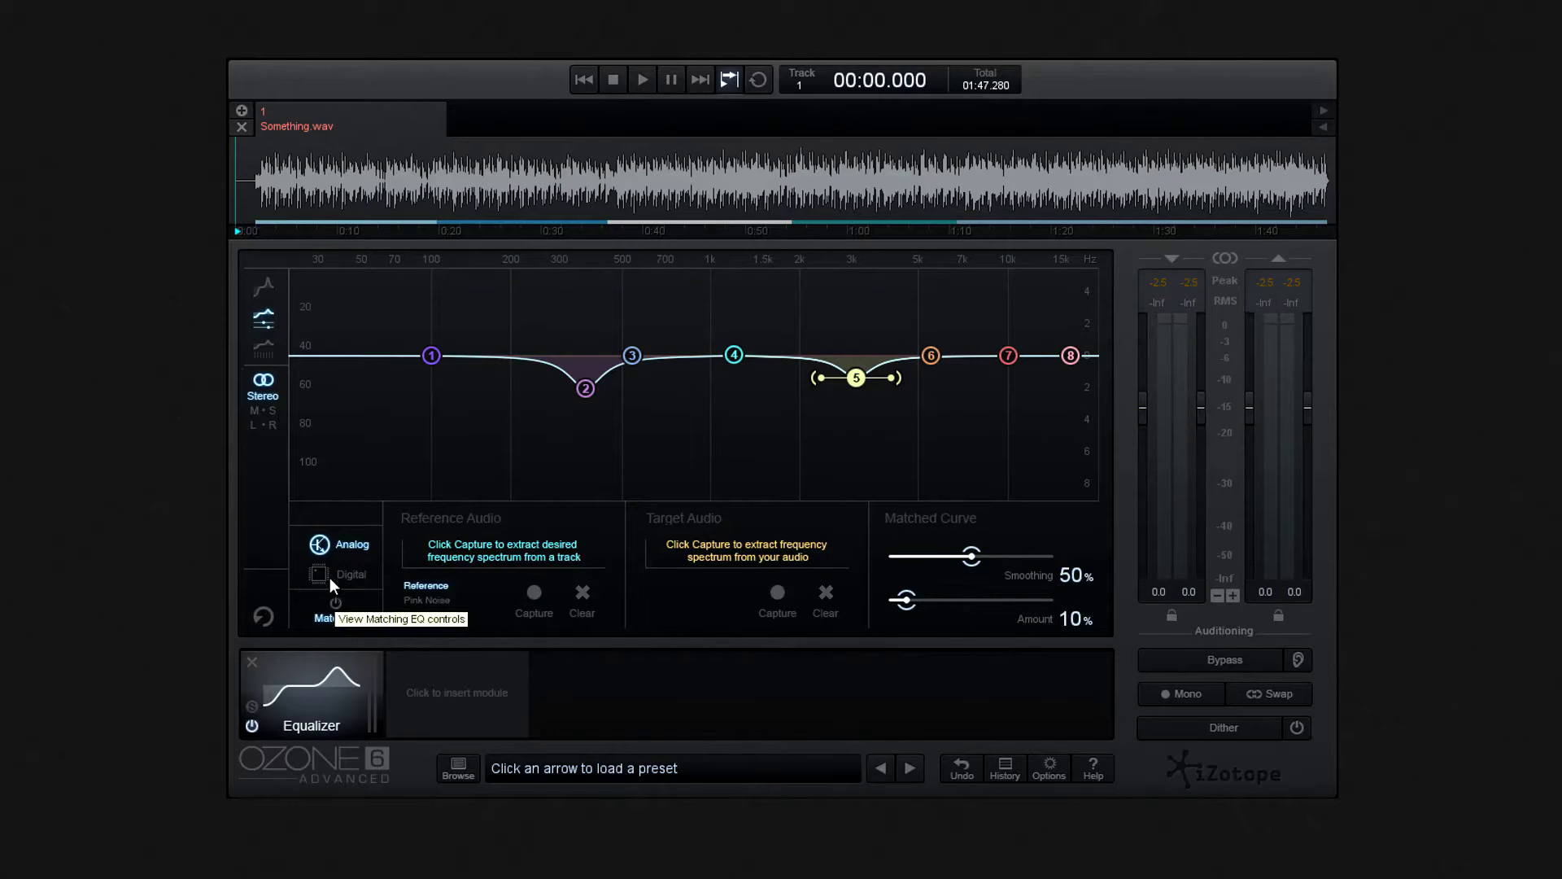
left_click(350, 550)
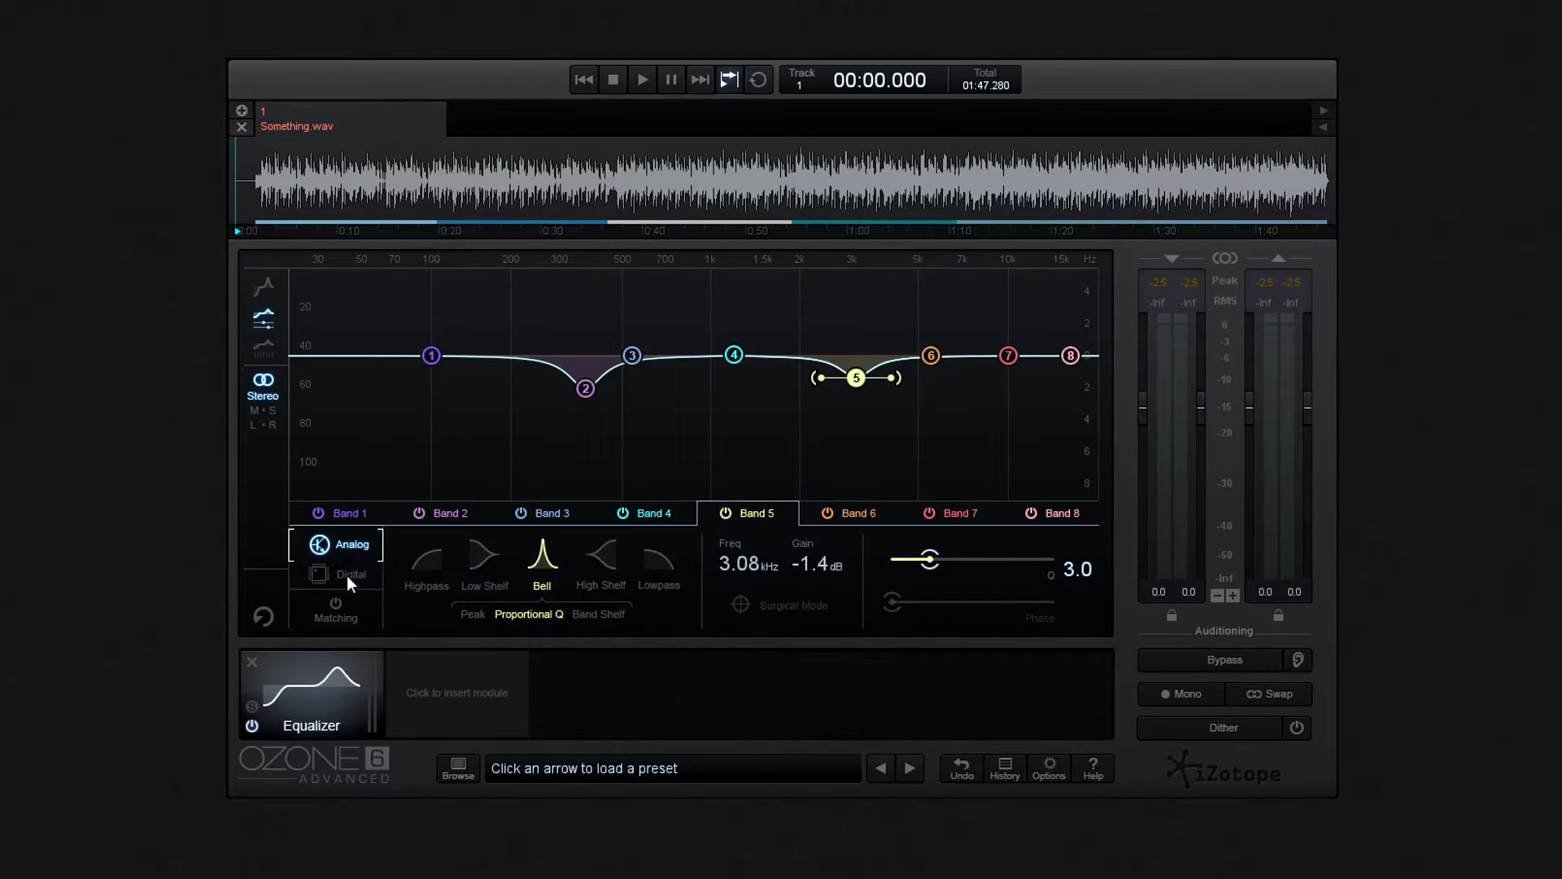
left_click(347, 575)
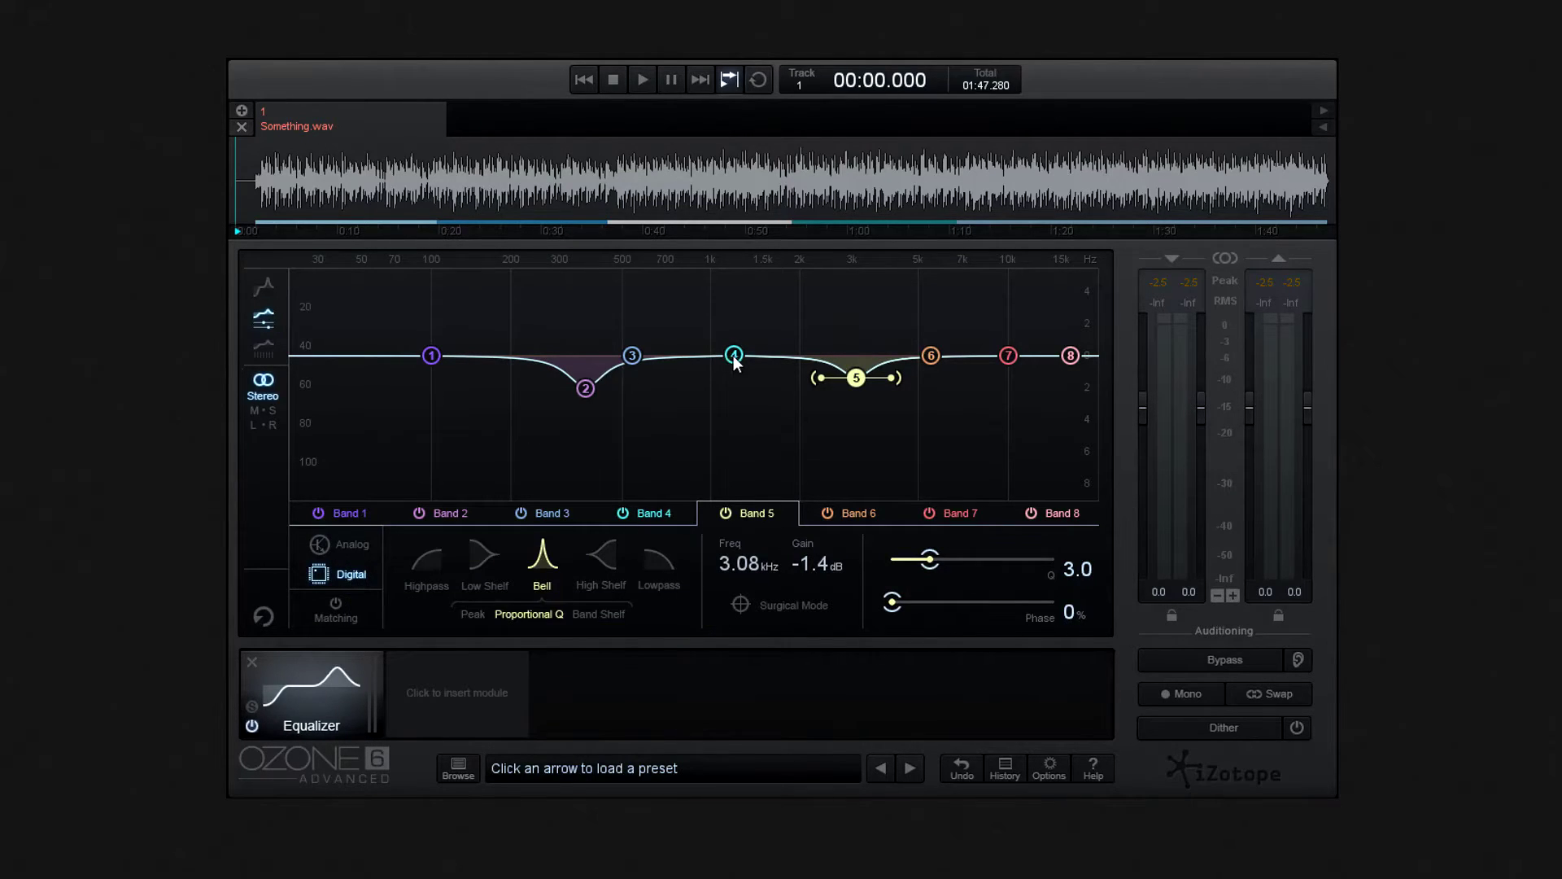
left_click(734, 355)
Keep Digital mode, try band 4's phase at 16% then back to 0%, leaving surgical mode off
left_click(360, 548)
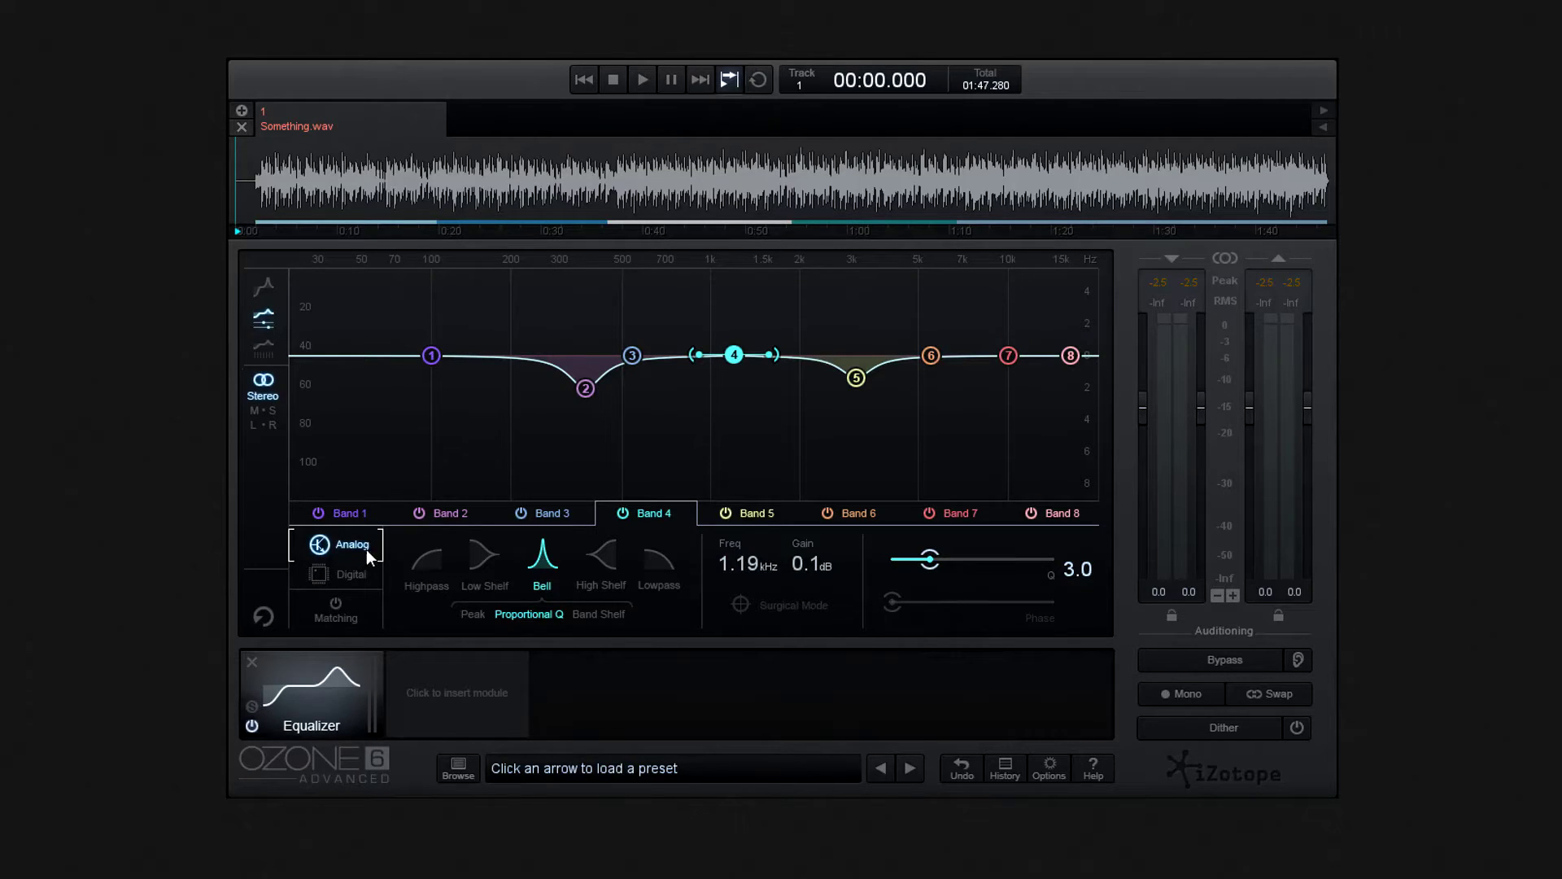
left_click(351, 574)
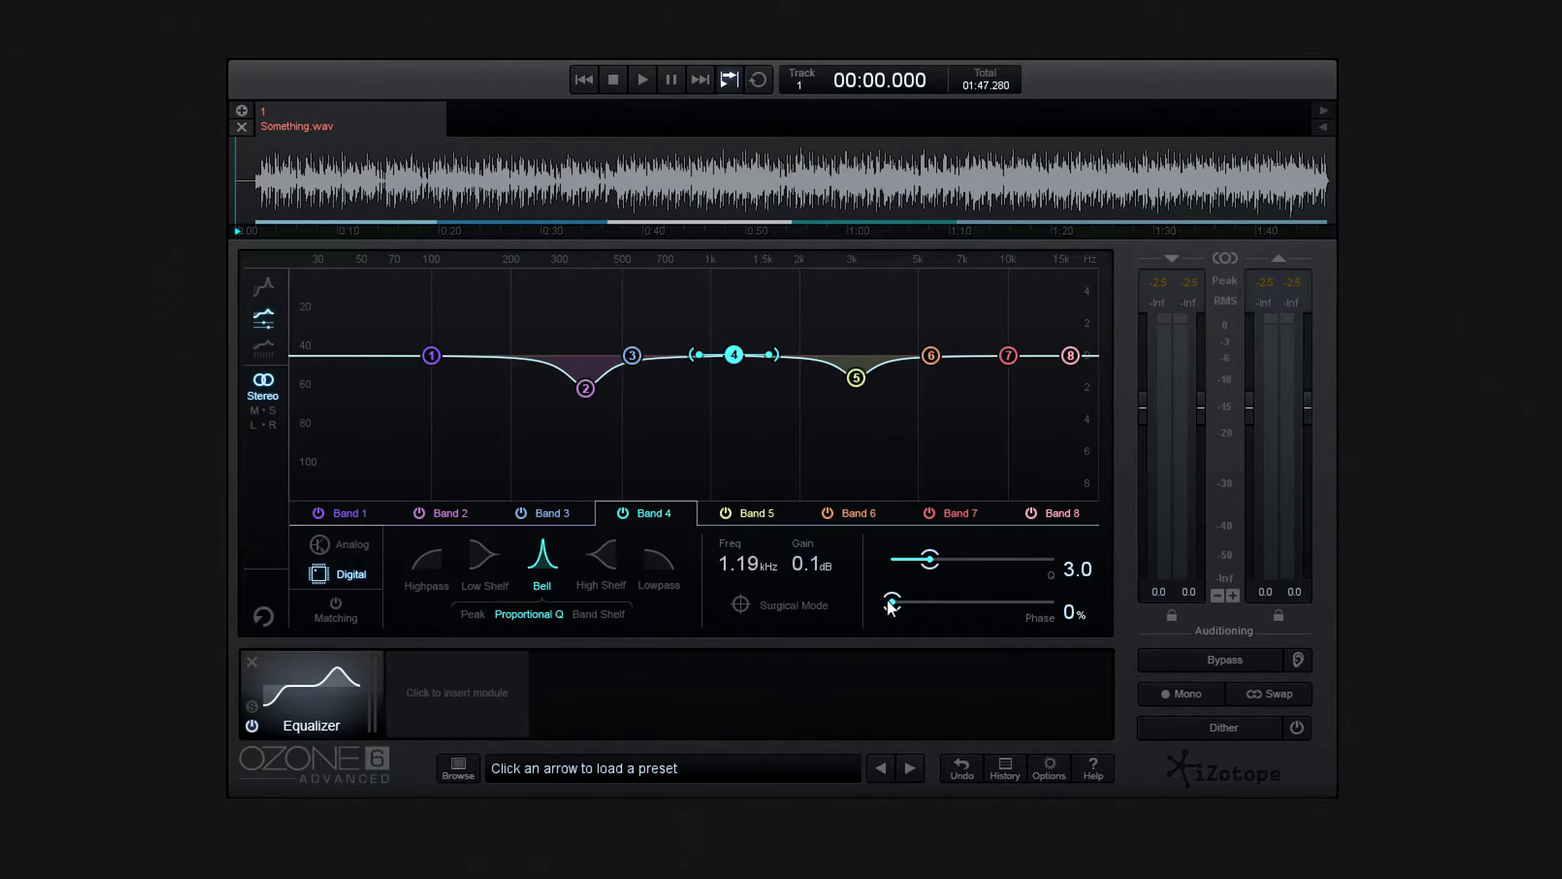
left_click_drag(892, 604, 916, 604)
left_click_drag(916, 604, 871, 608)
left_click(789, 605)
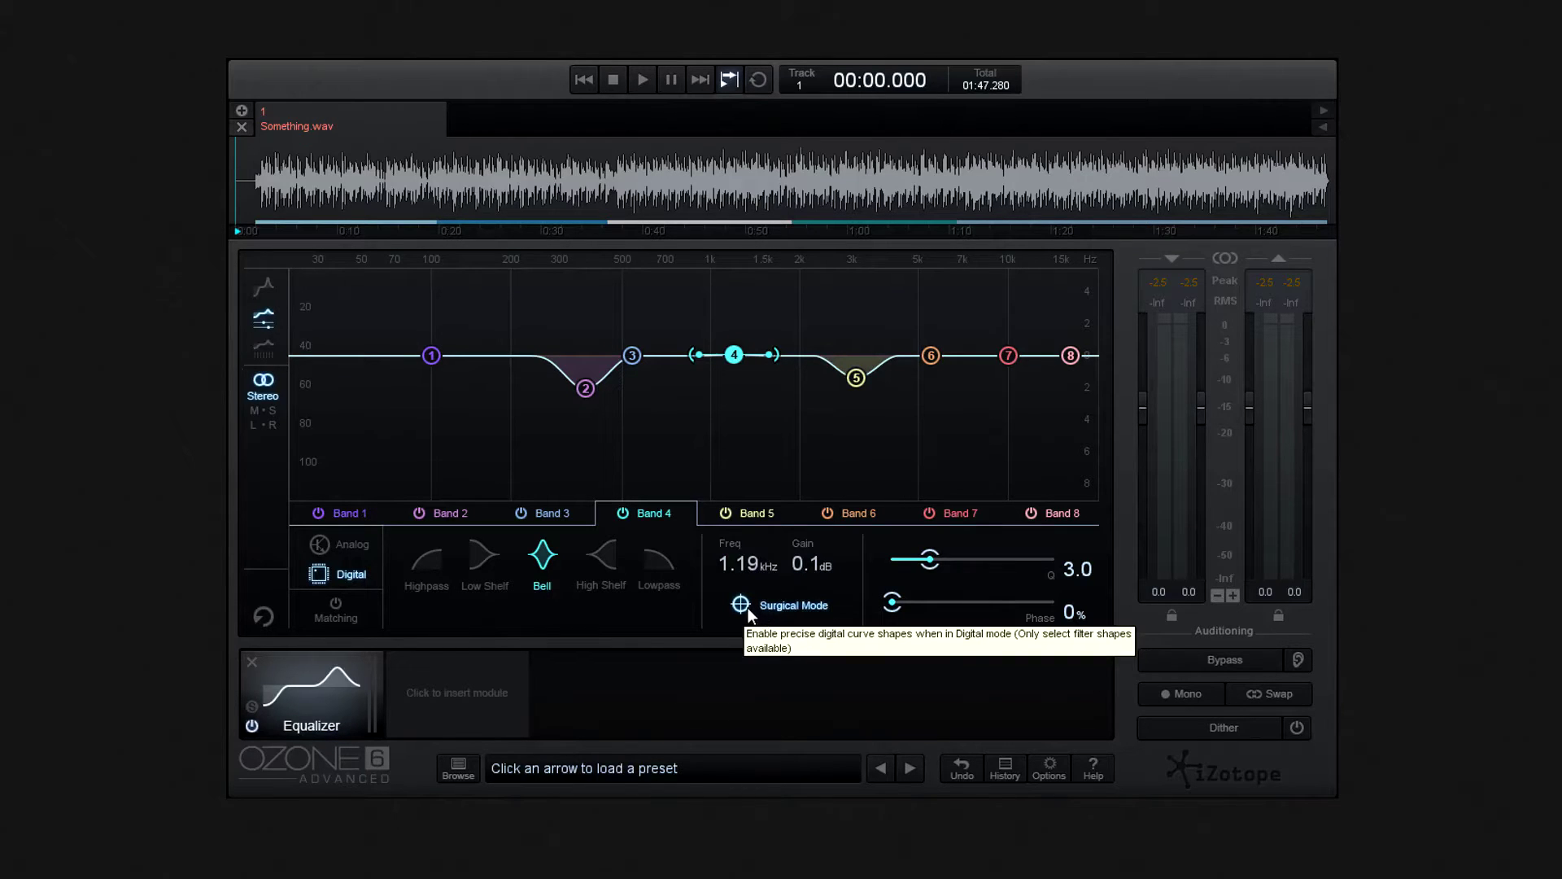
left_click(742, 606)
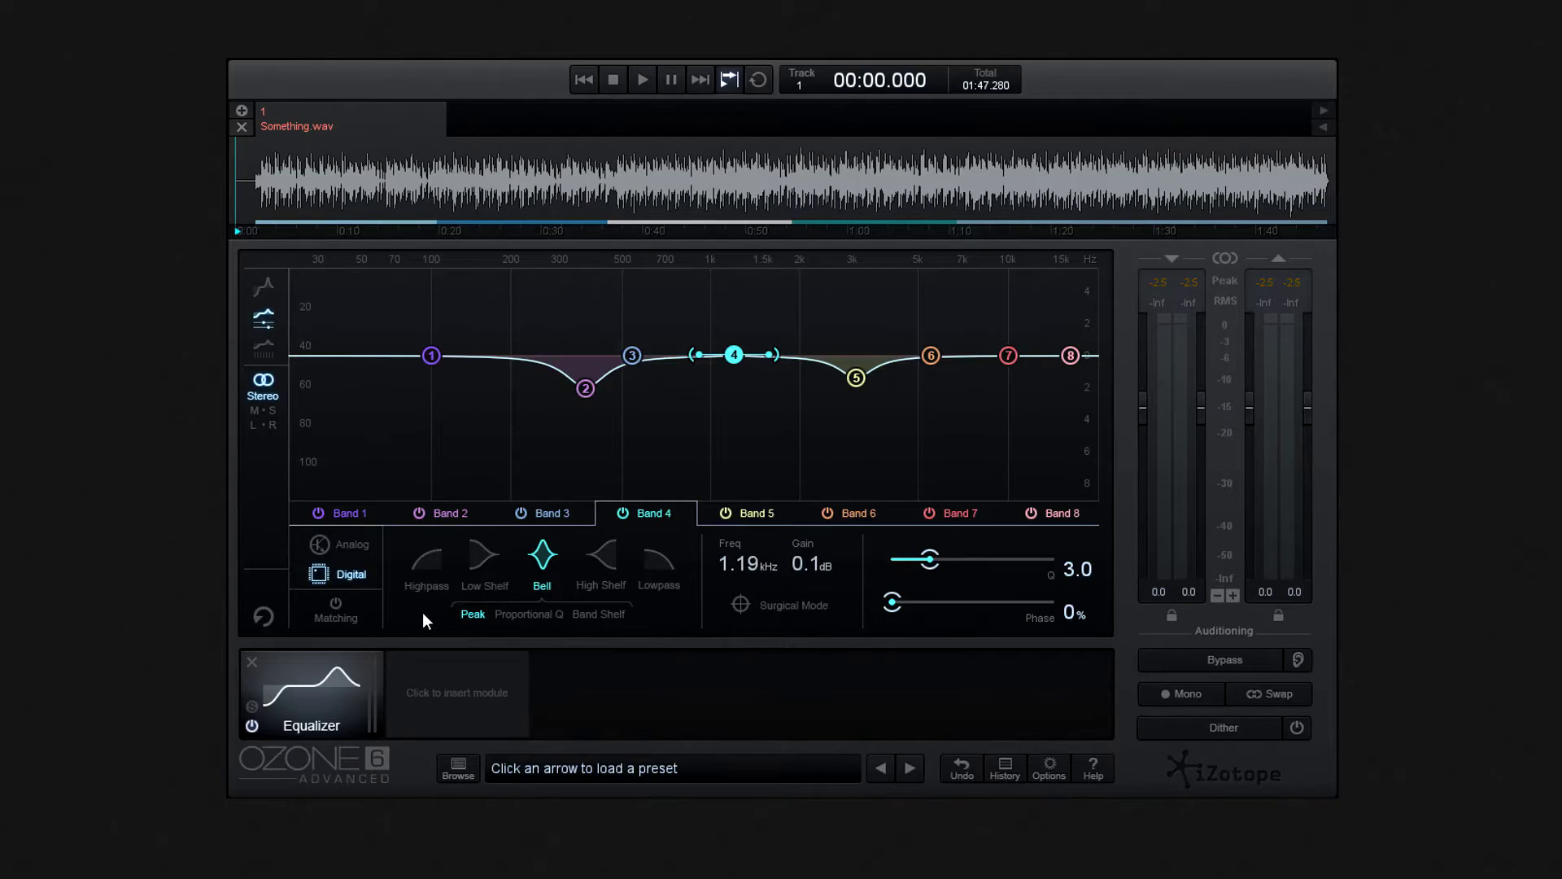
Cycle band 4 through highpass, low shelf, bell and high shelf, ending as a lowpass
left_click(432, 559)
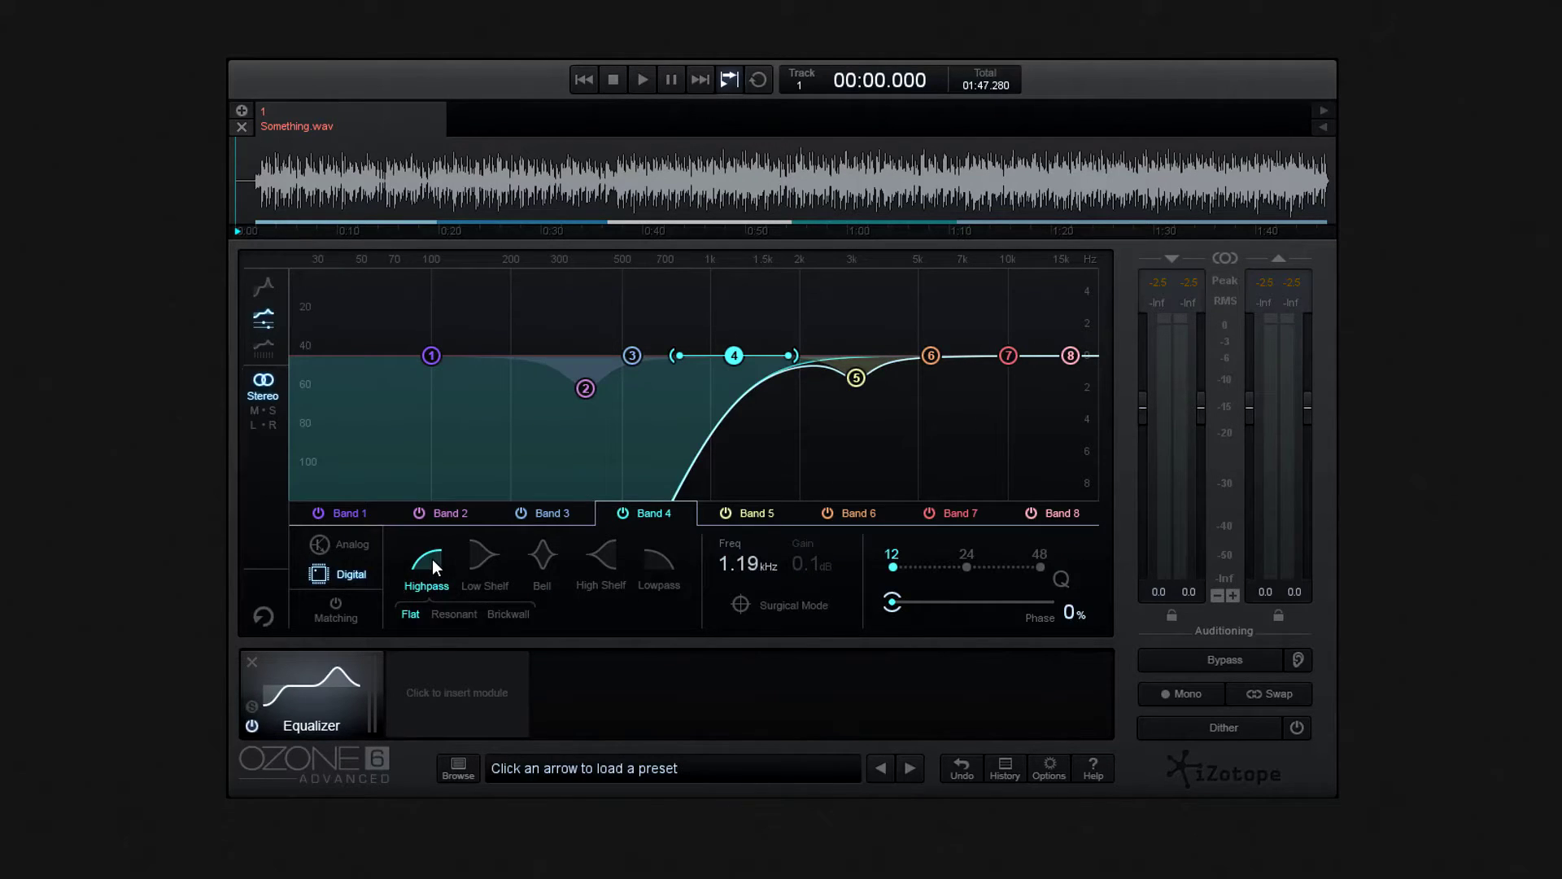
left_click(478, 559)
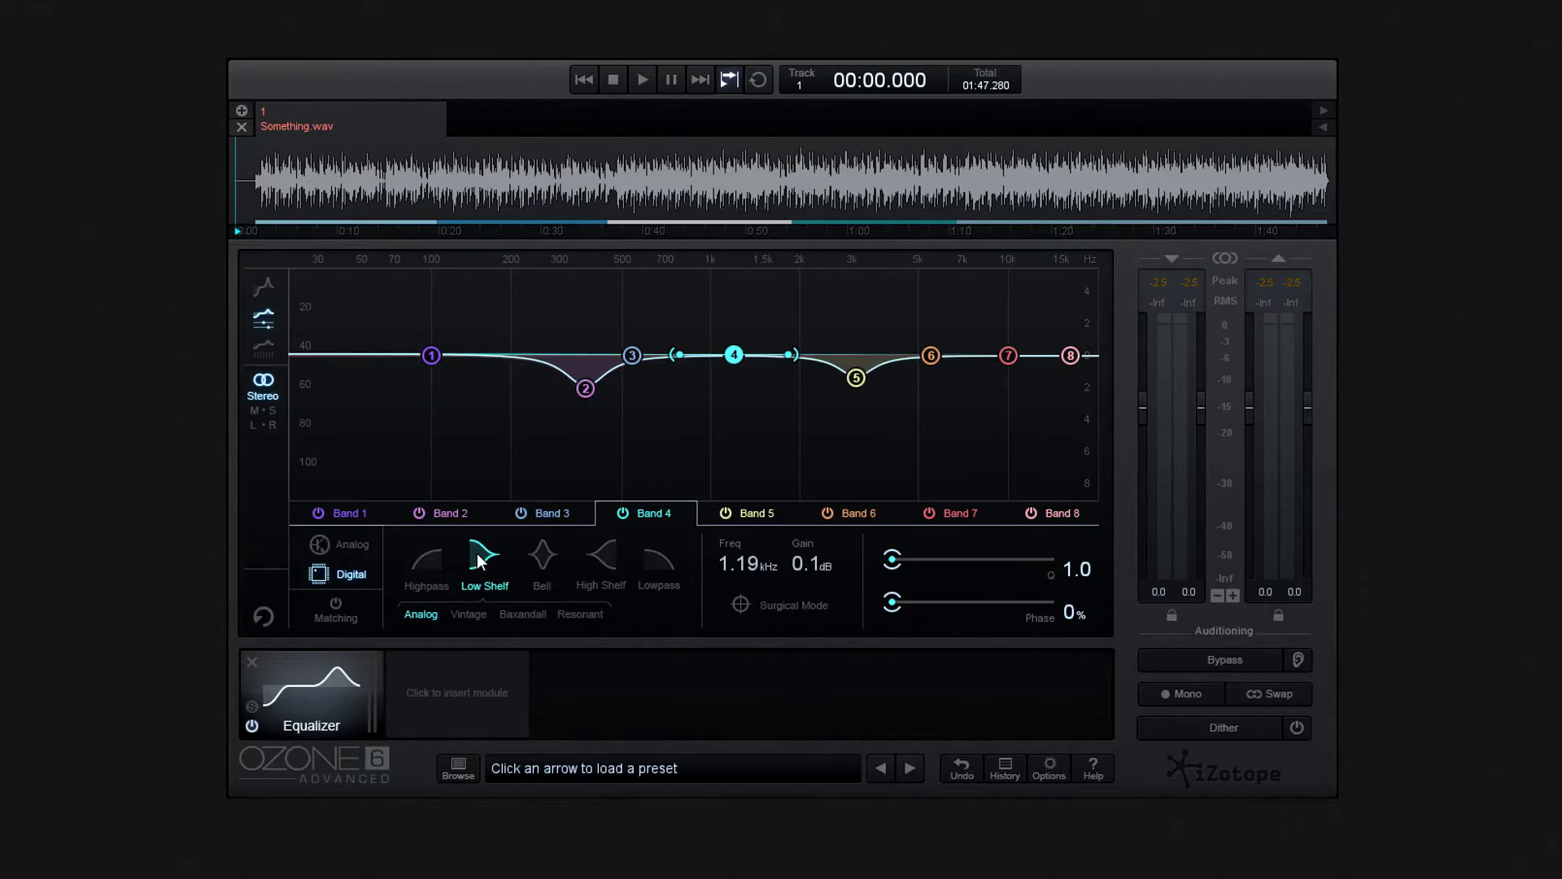
left_click(537, 567)
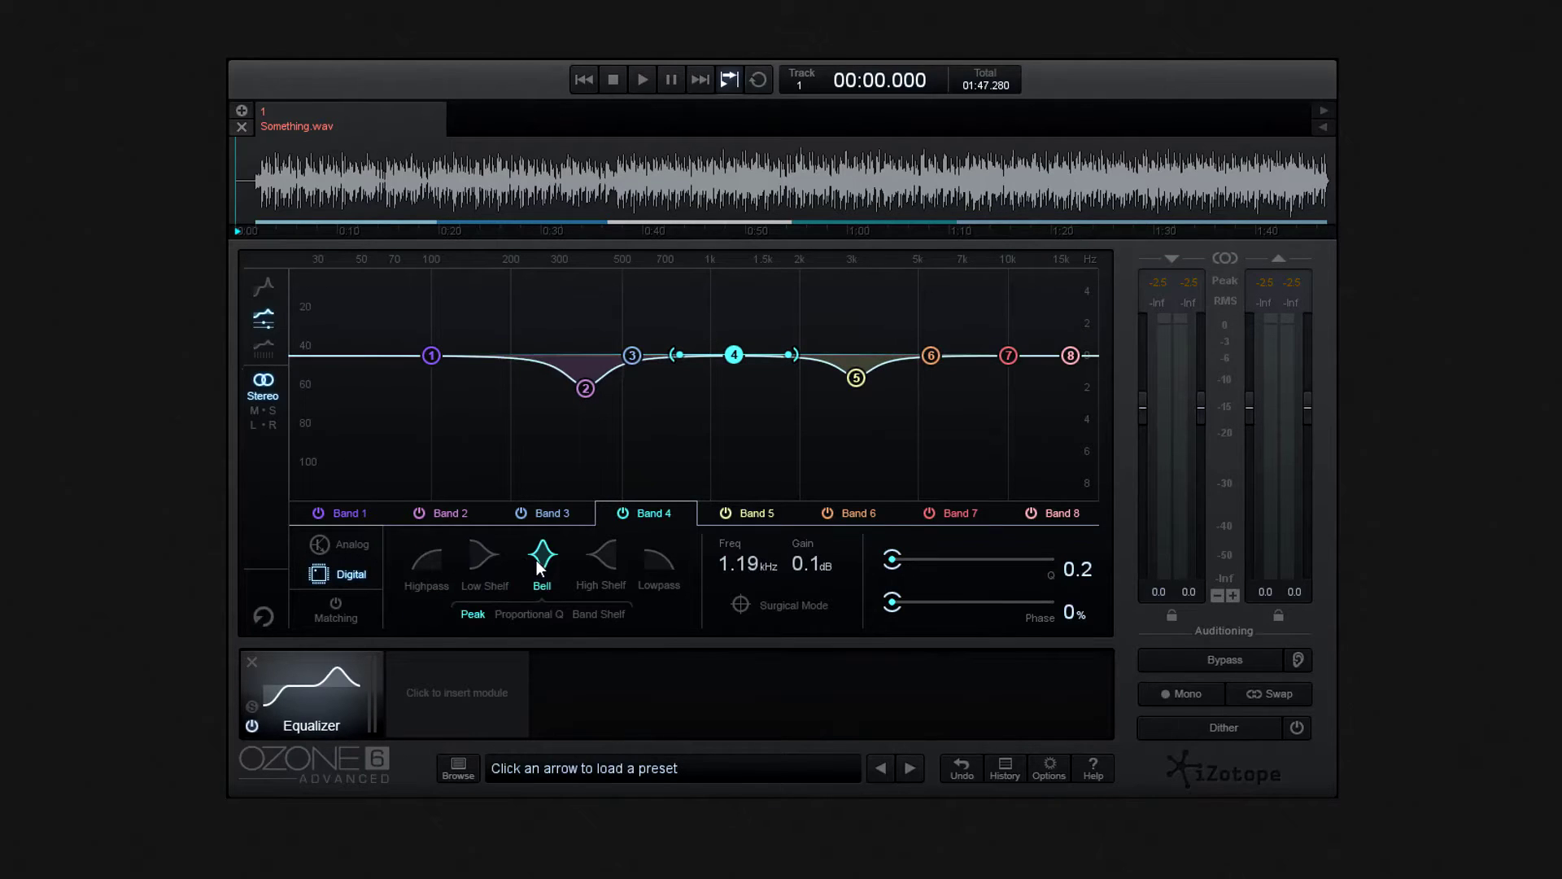
left_click(598, 567)
left_click(651, 559)
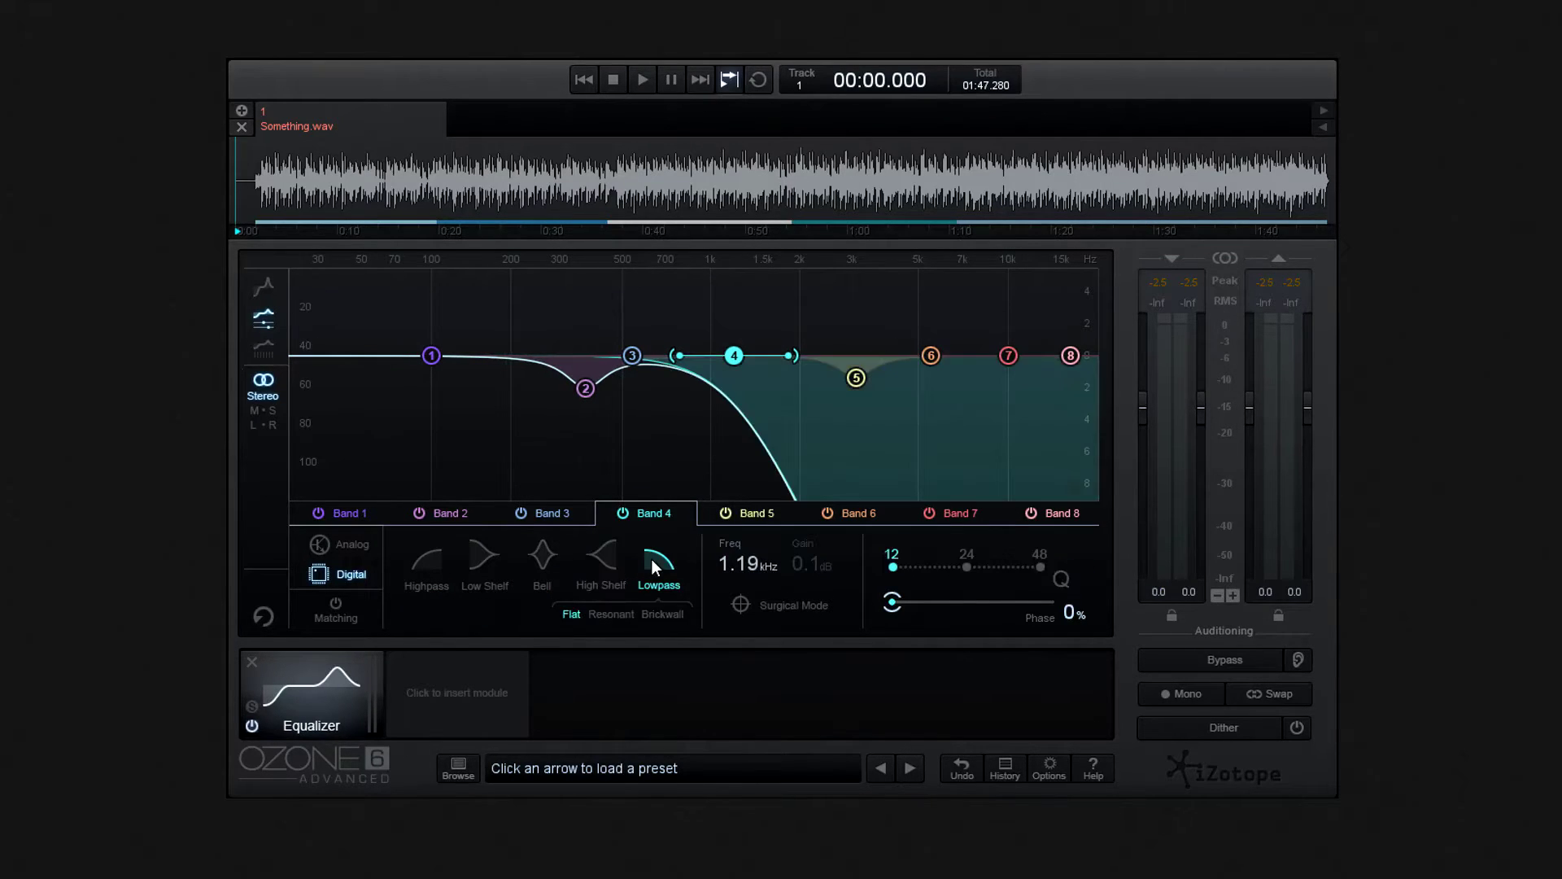
Reset the EQ, show the band table, cut band 3 near 542 Hz, boost band 2 near 270 Hz
left_click(263, 615)
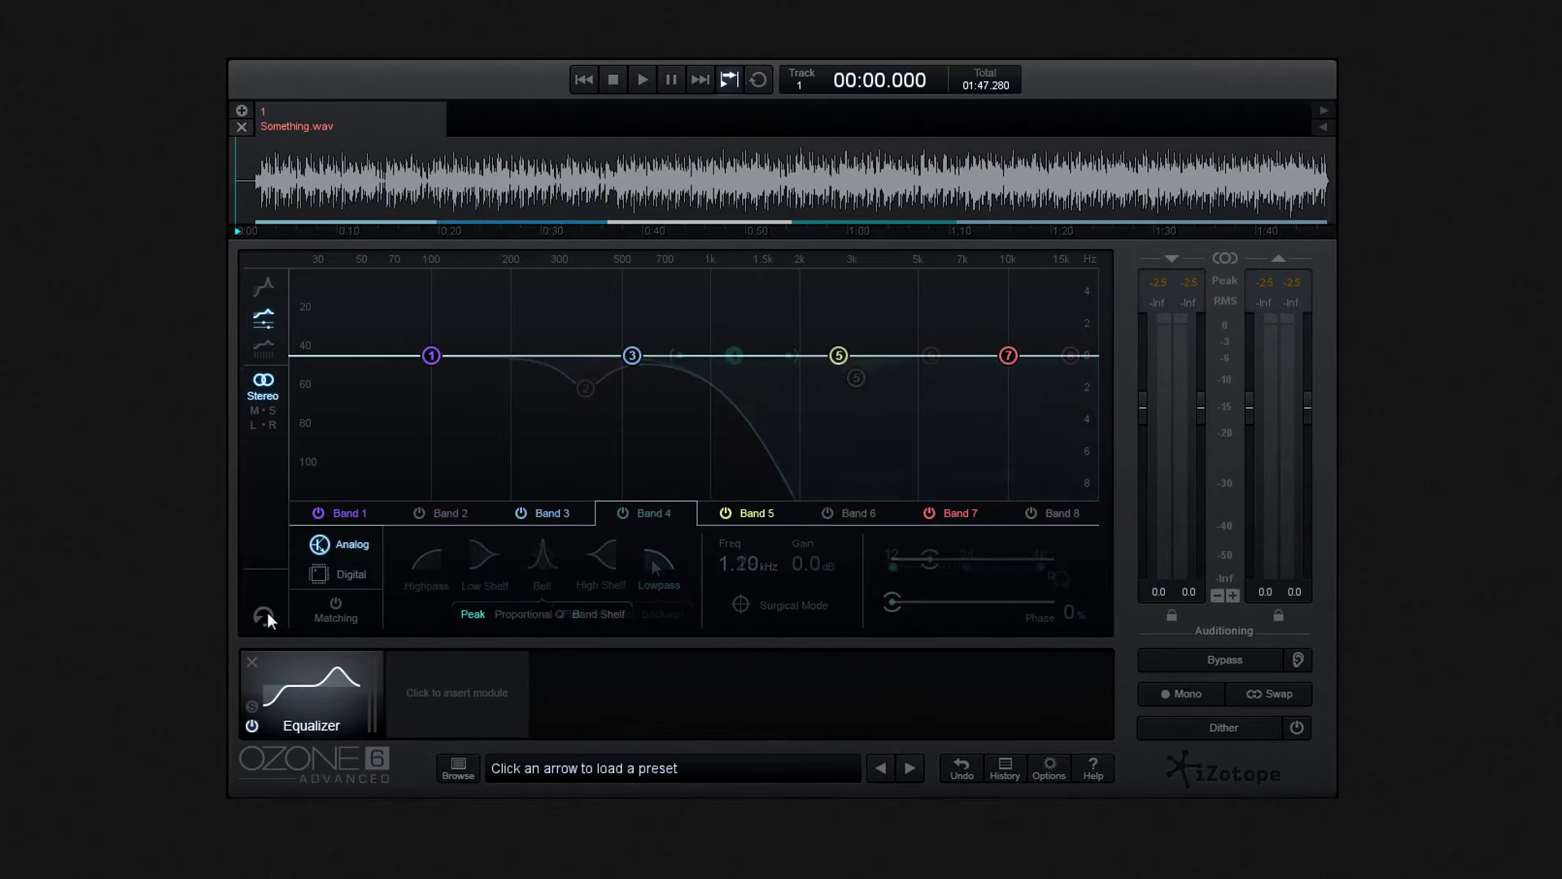
left_click(265, 346)
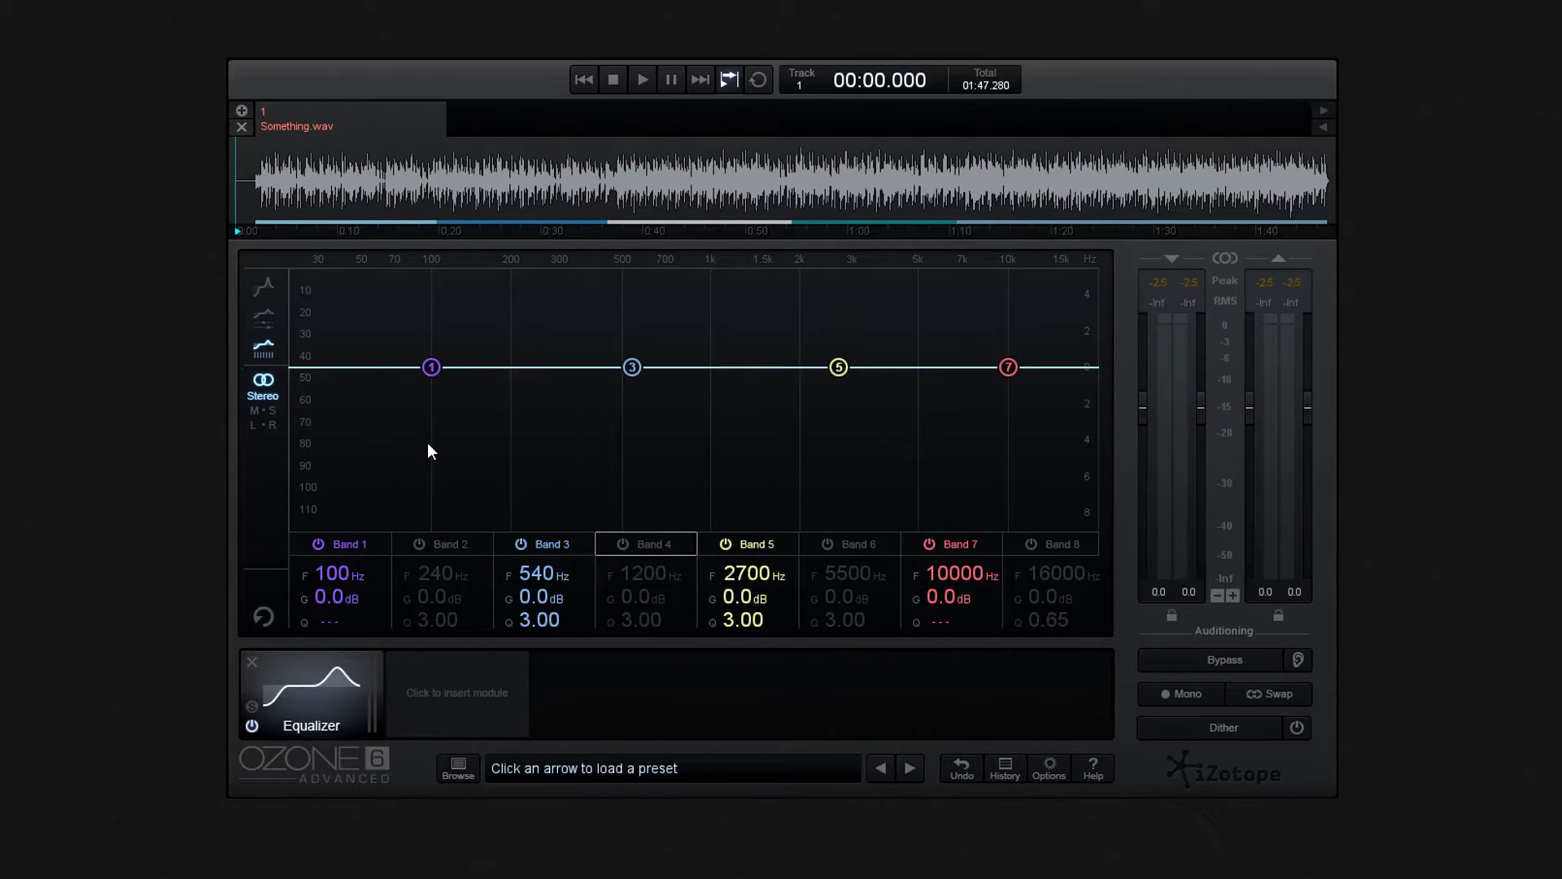
left_click_drag(631, 368, 633, 421)
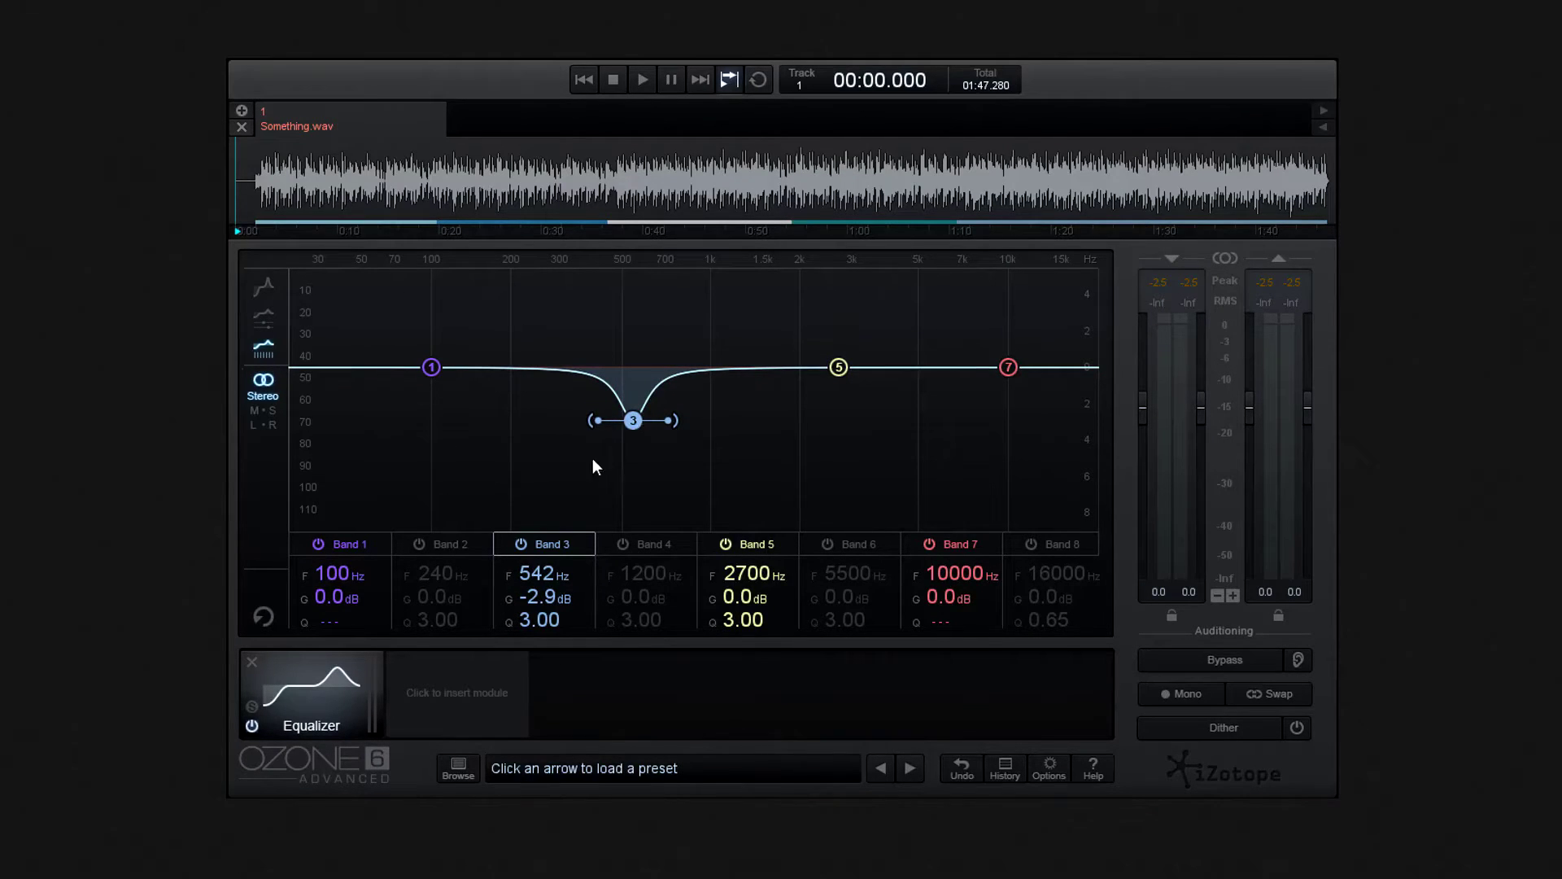
left_click(418, 544)
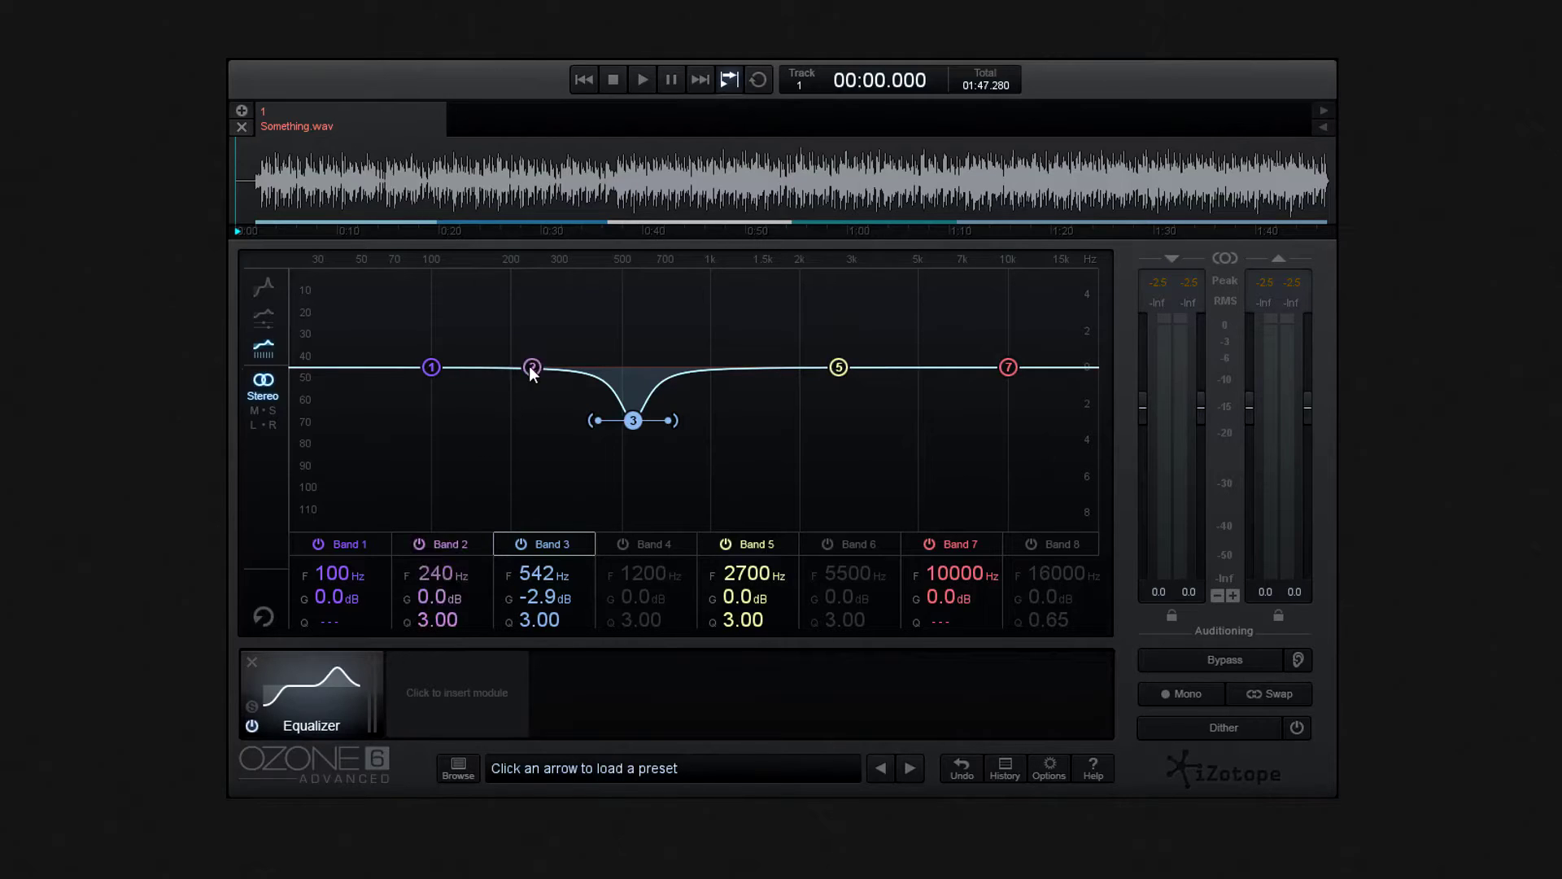
left_click_drag(531, 367, 547, 336)
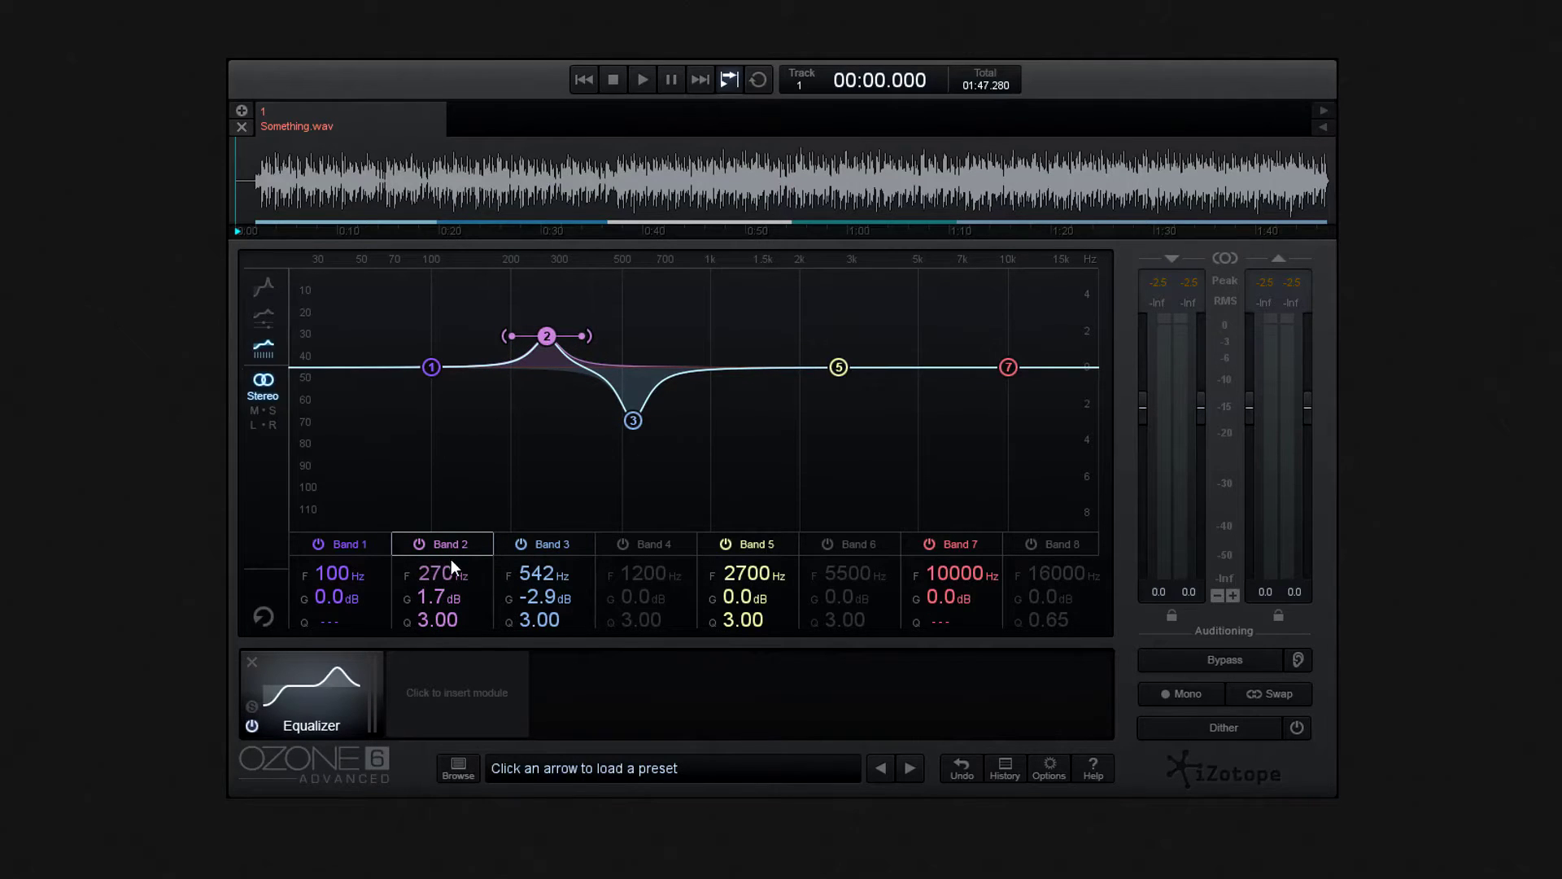
Enable bands 6, 8 and 4, nudge band 3 to about 577 Hz, and open the preset manager
left_click(828, 544)
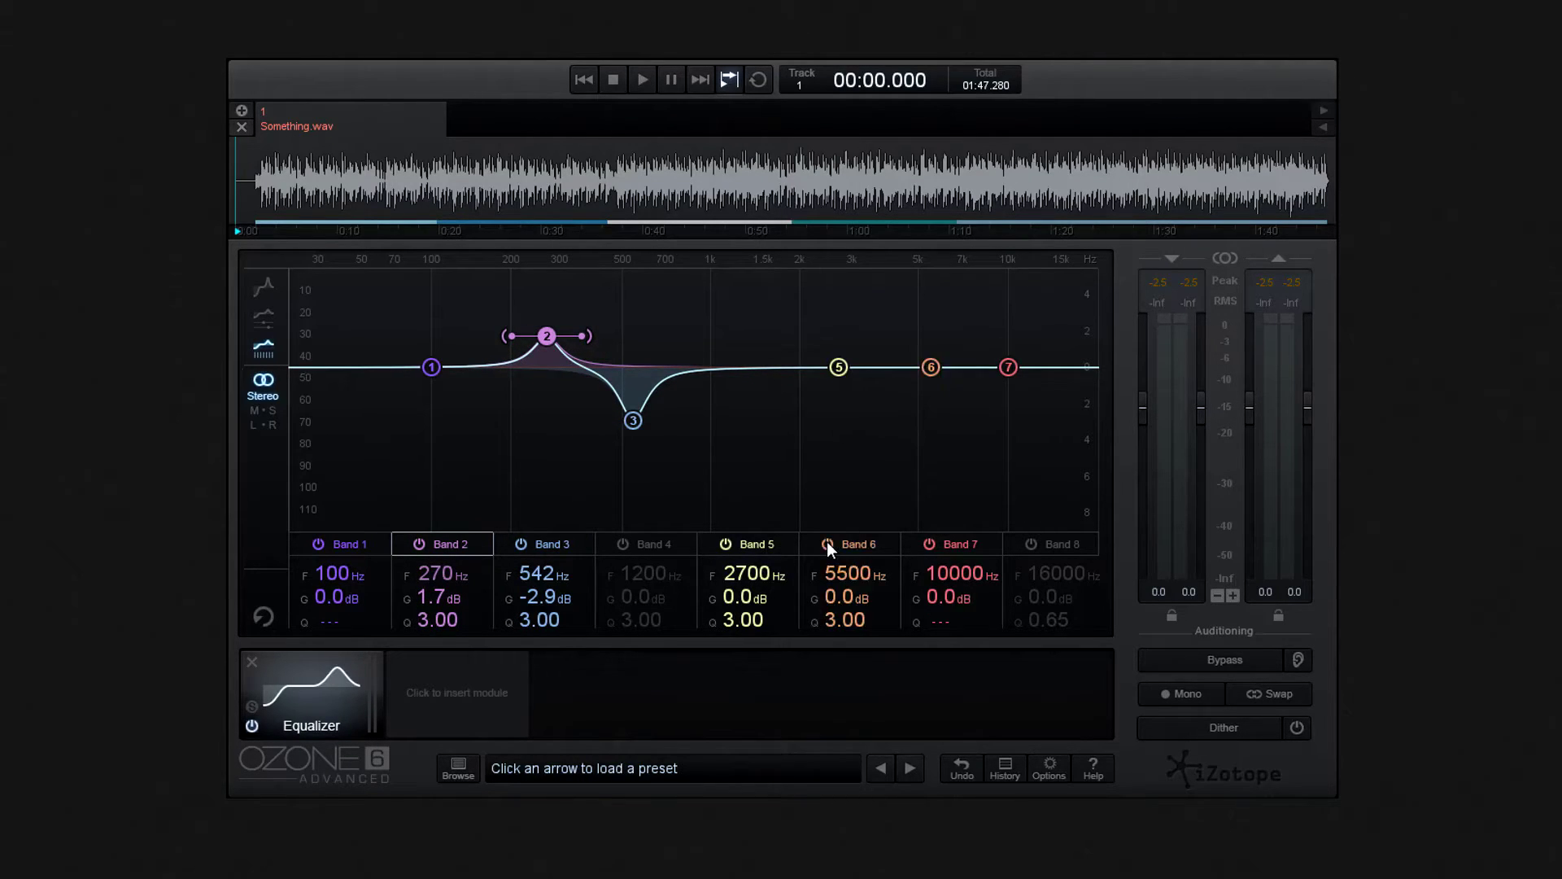
left_click(1032, 545)
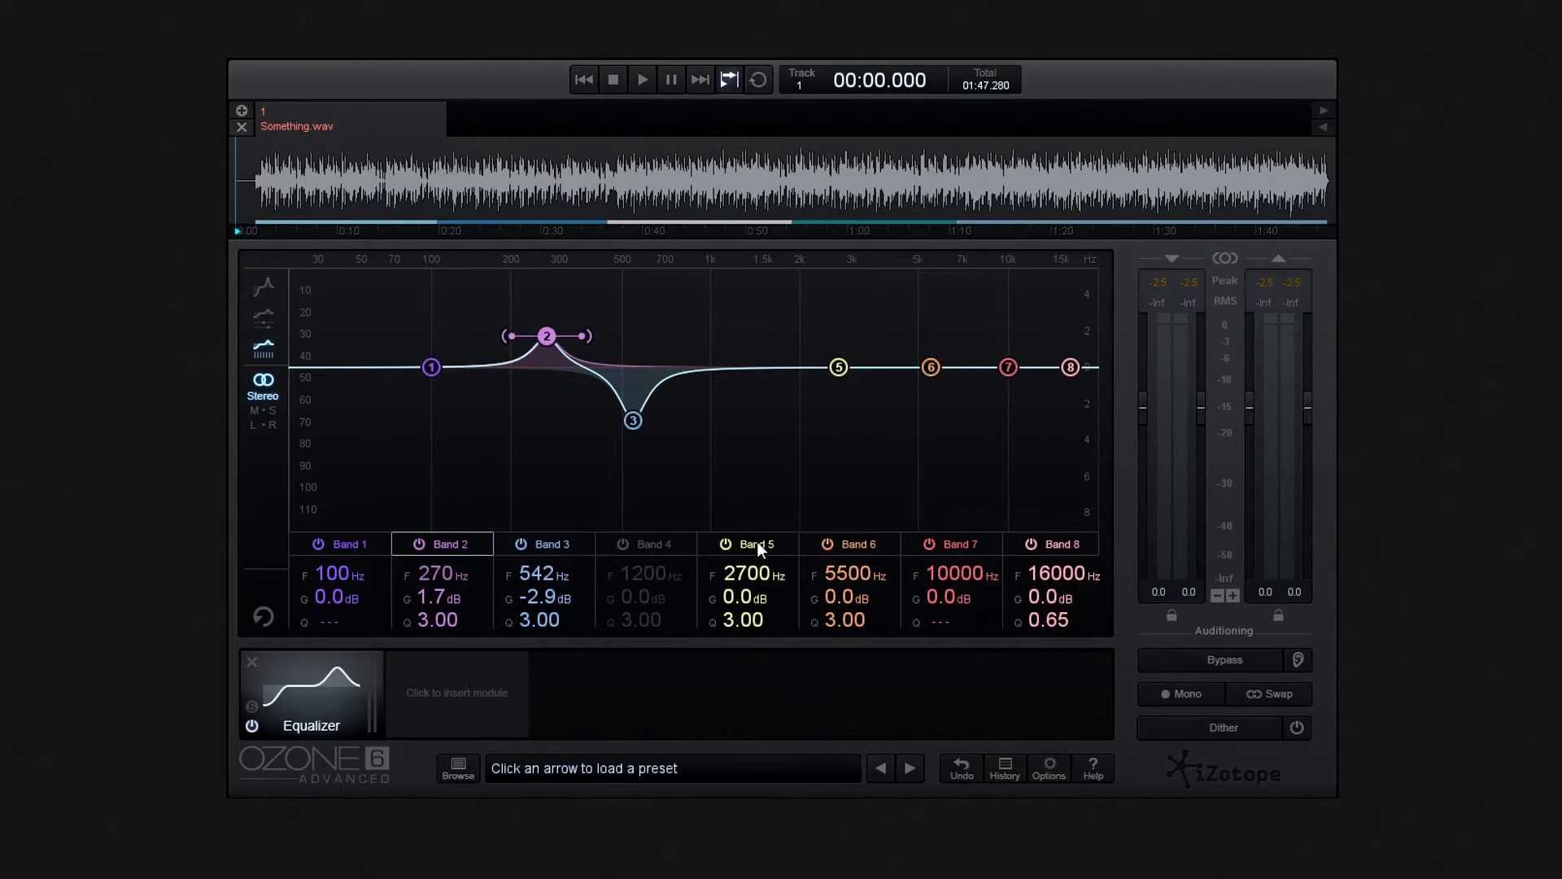
left_click(621, 544)
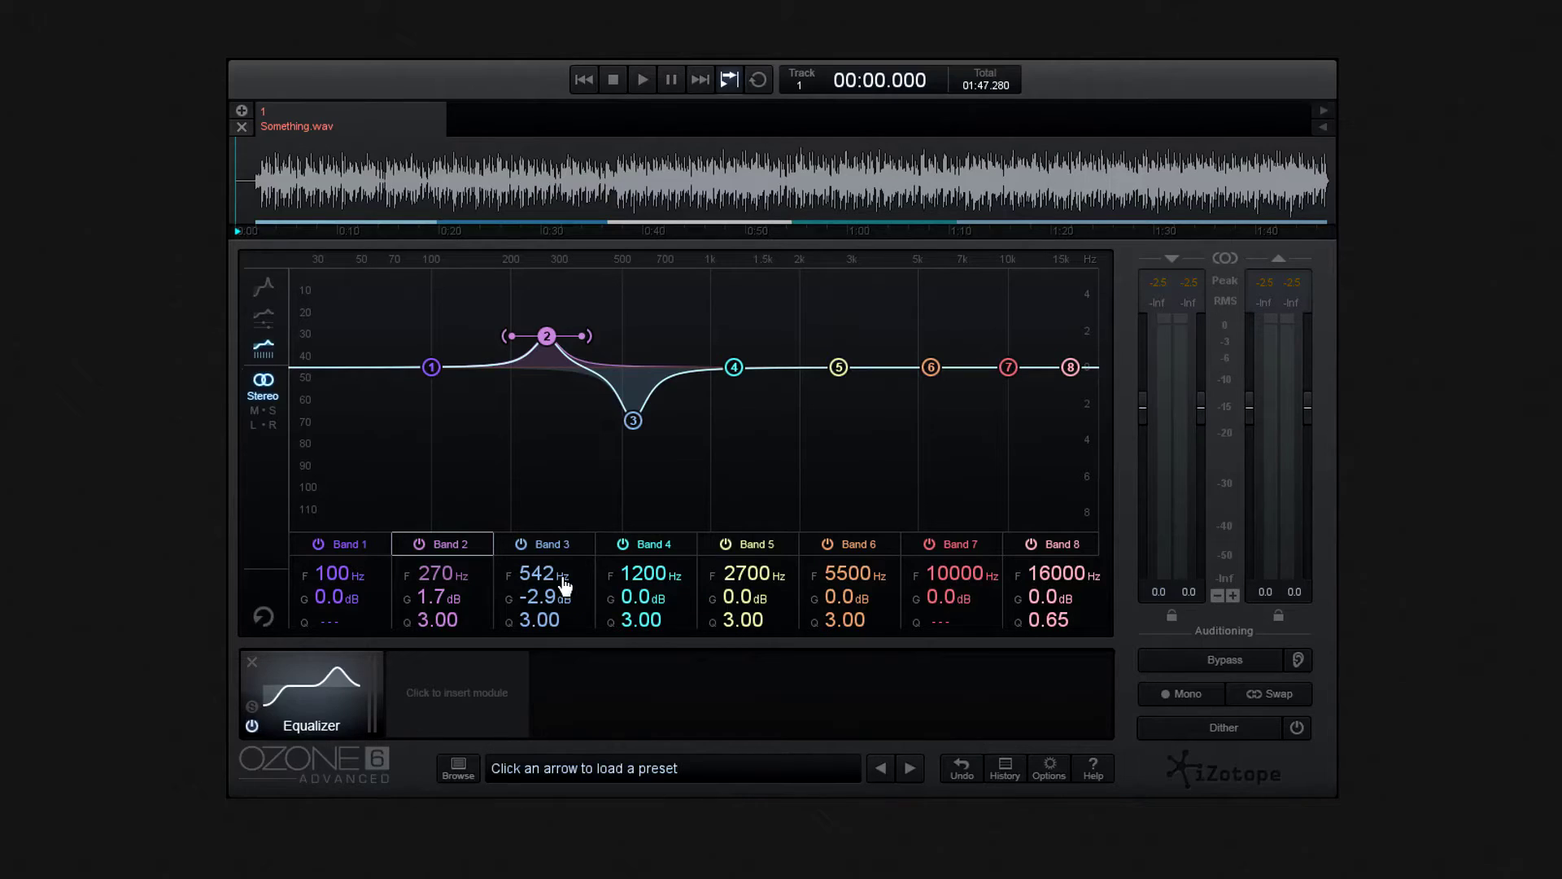
left_click_drag(564, 585, 572, 586)
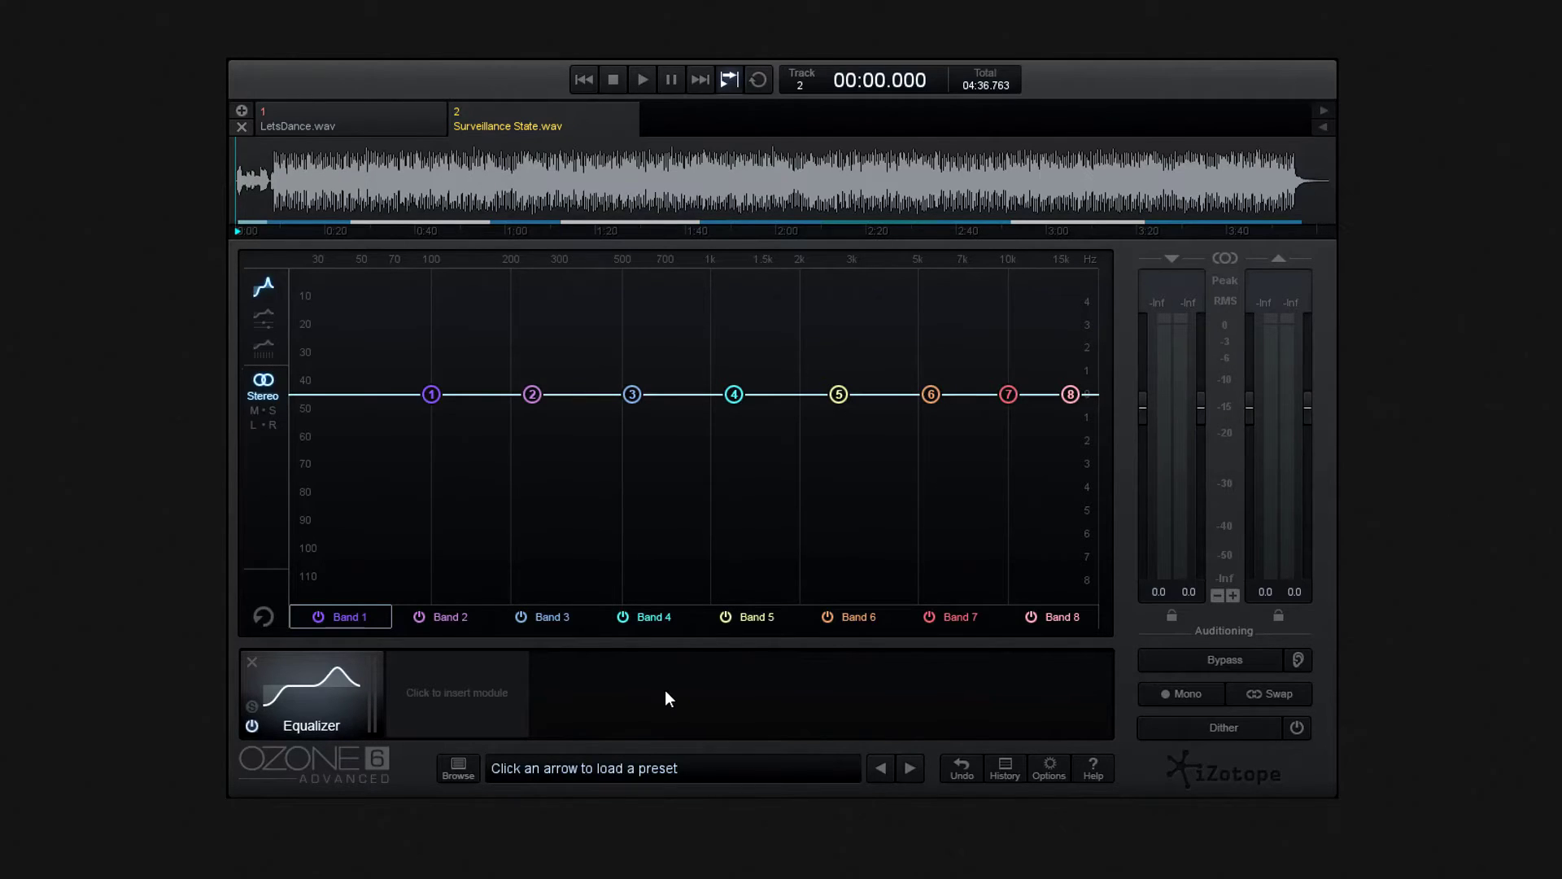
left_click(652, 767)
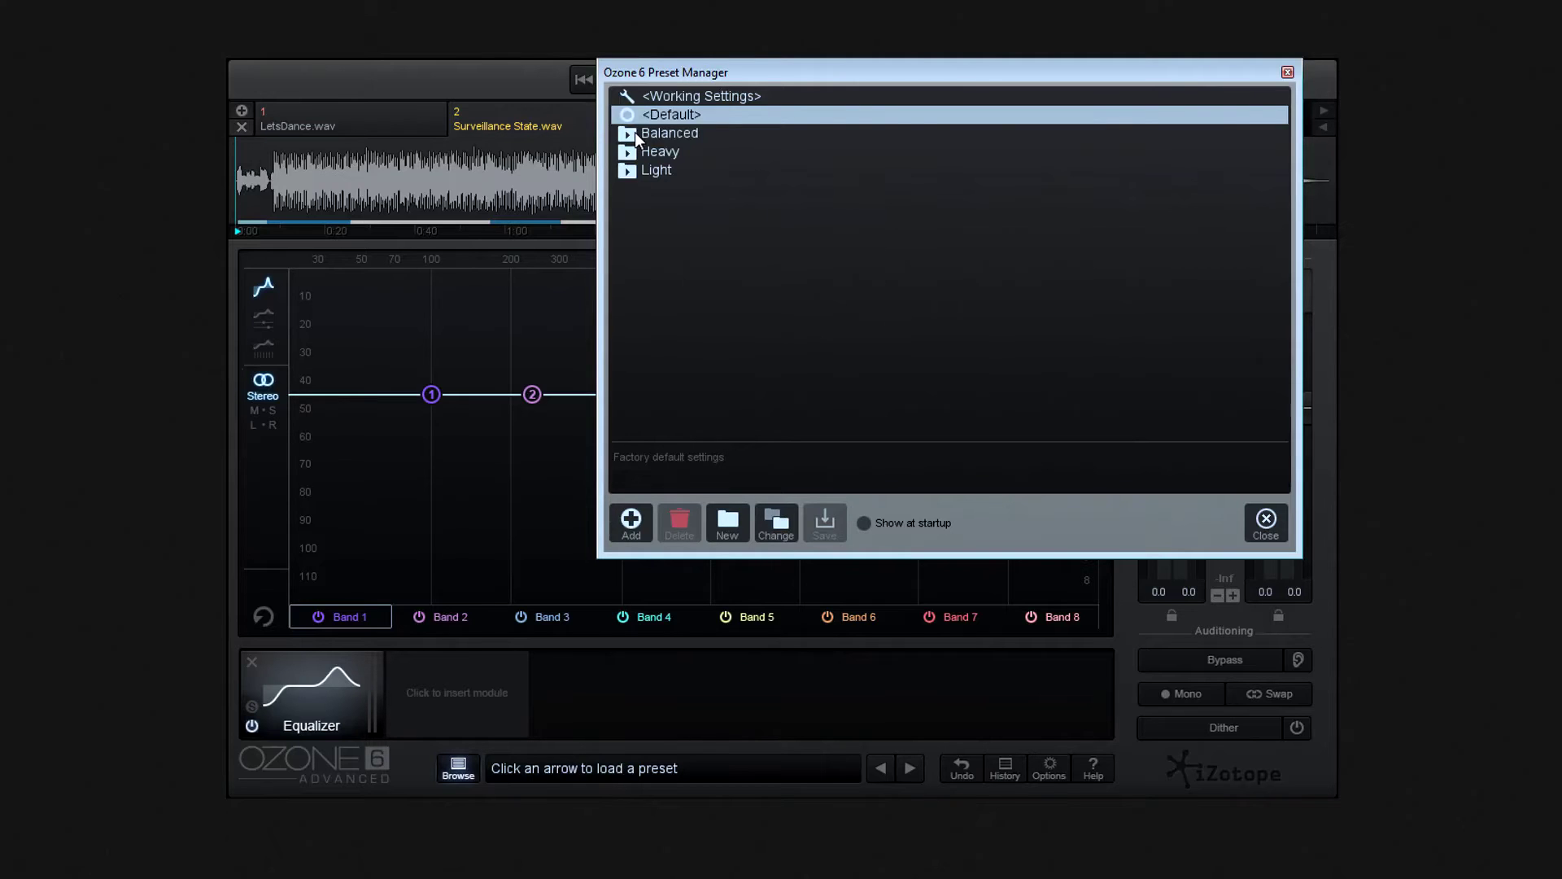
Browse the Balanced, Heavy and Light folders, load Subtle Dynamics, and close the preset manager
left_click(630, 133)
scroll(825, 246, "down", 2)
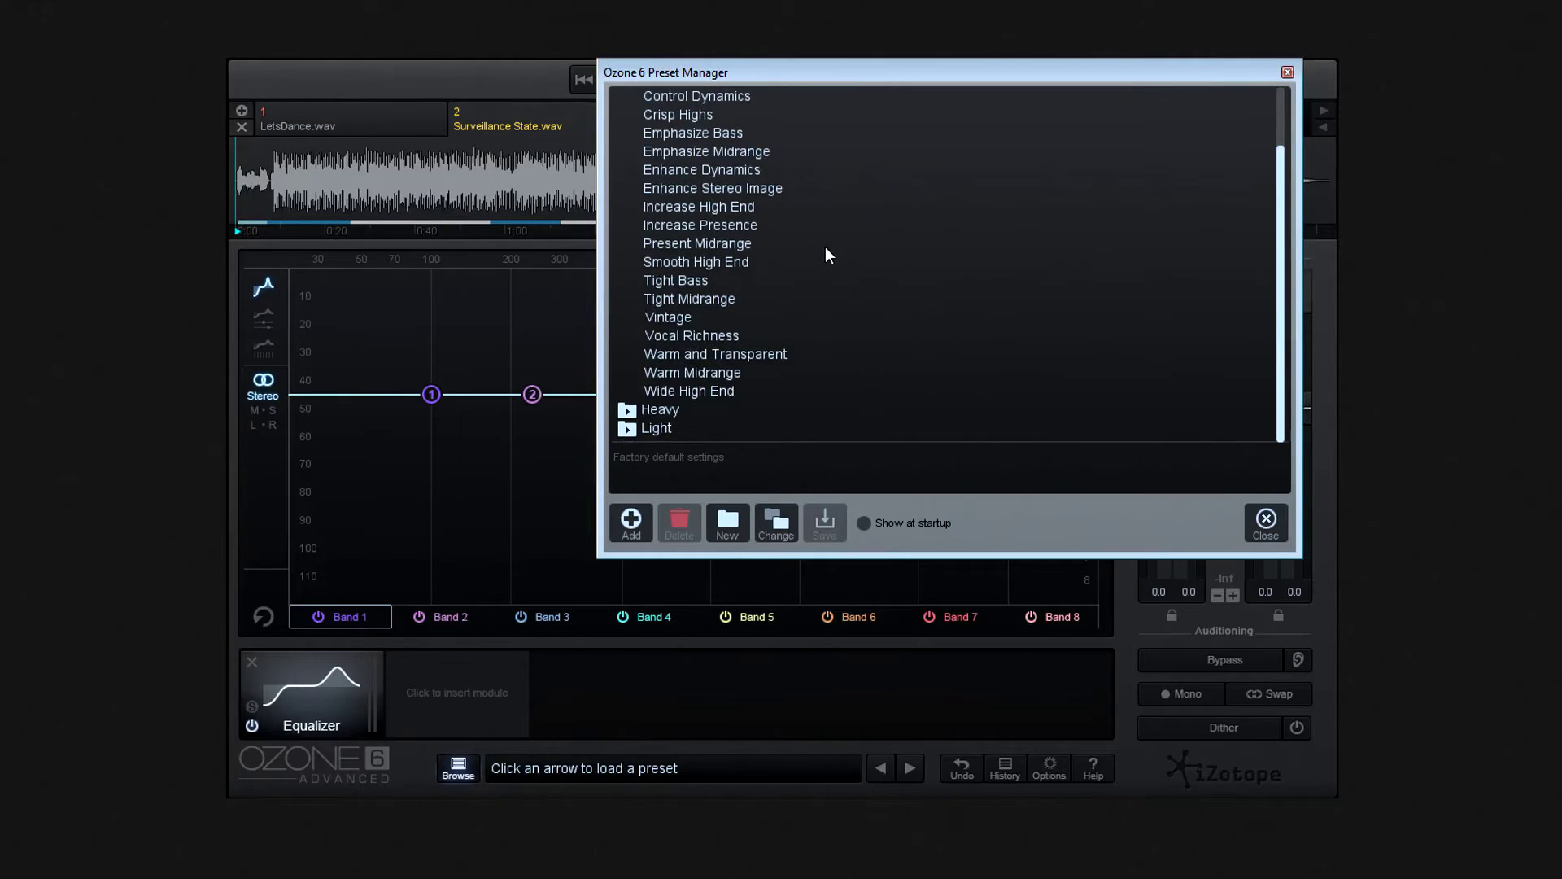
scroll(825, 246, "up", 1)
scroll(814, 241, "up", 1)
left_click(627, 136)
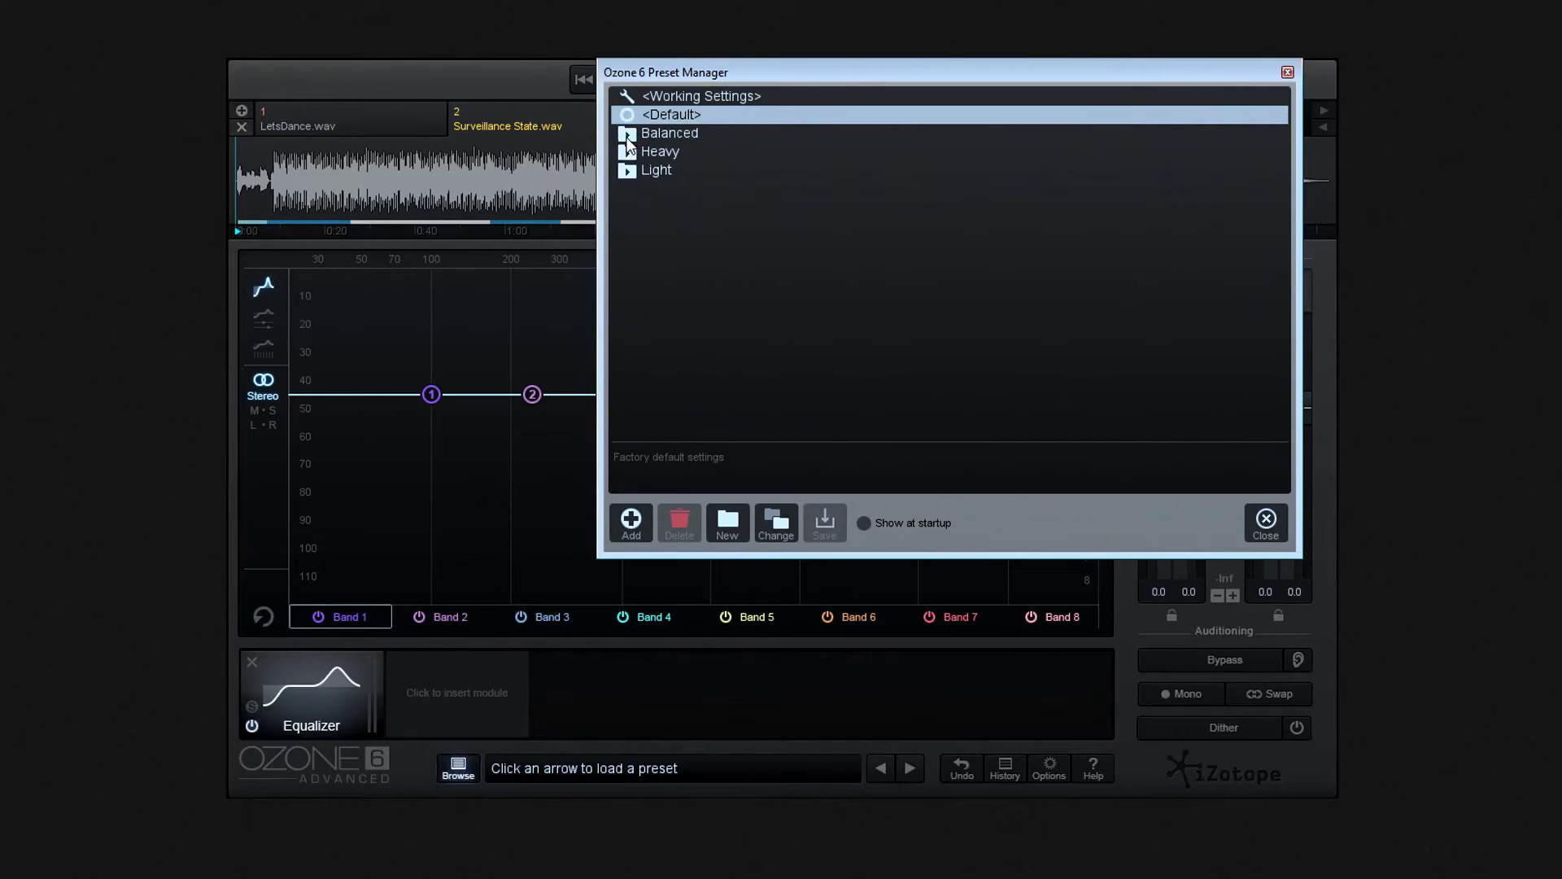
left_click(632, 151)
left_click(632, 169)
scroll(716, 310, "down", 2)
scroll(715, 309, "down", 1)
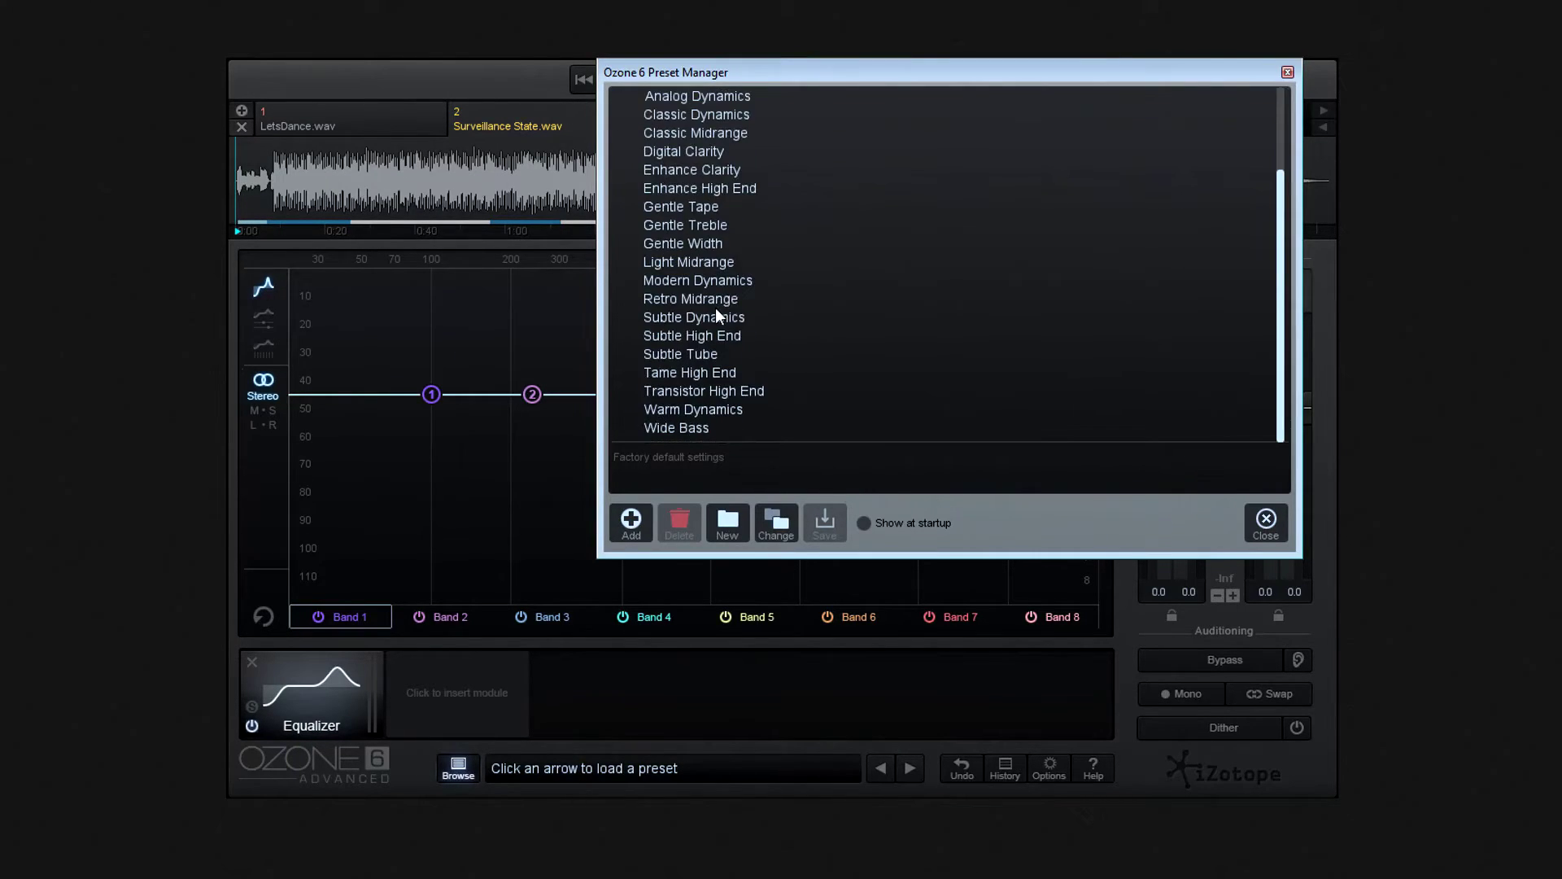
left_click(719, 317)
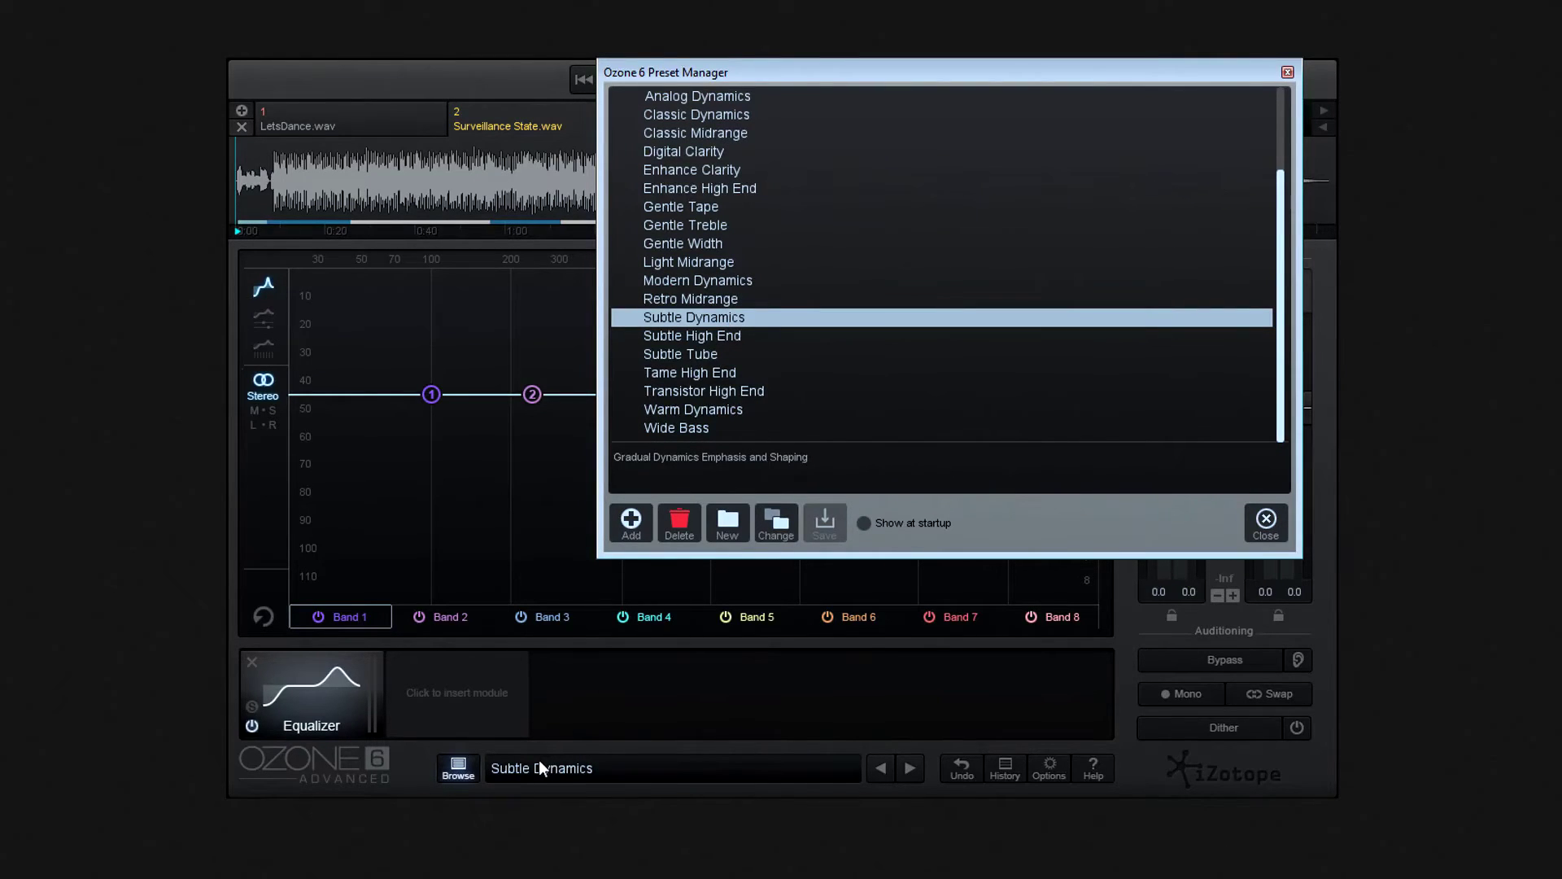
left_click(1263, 521)
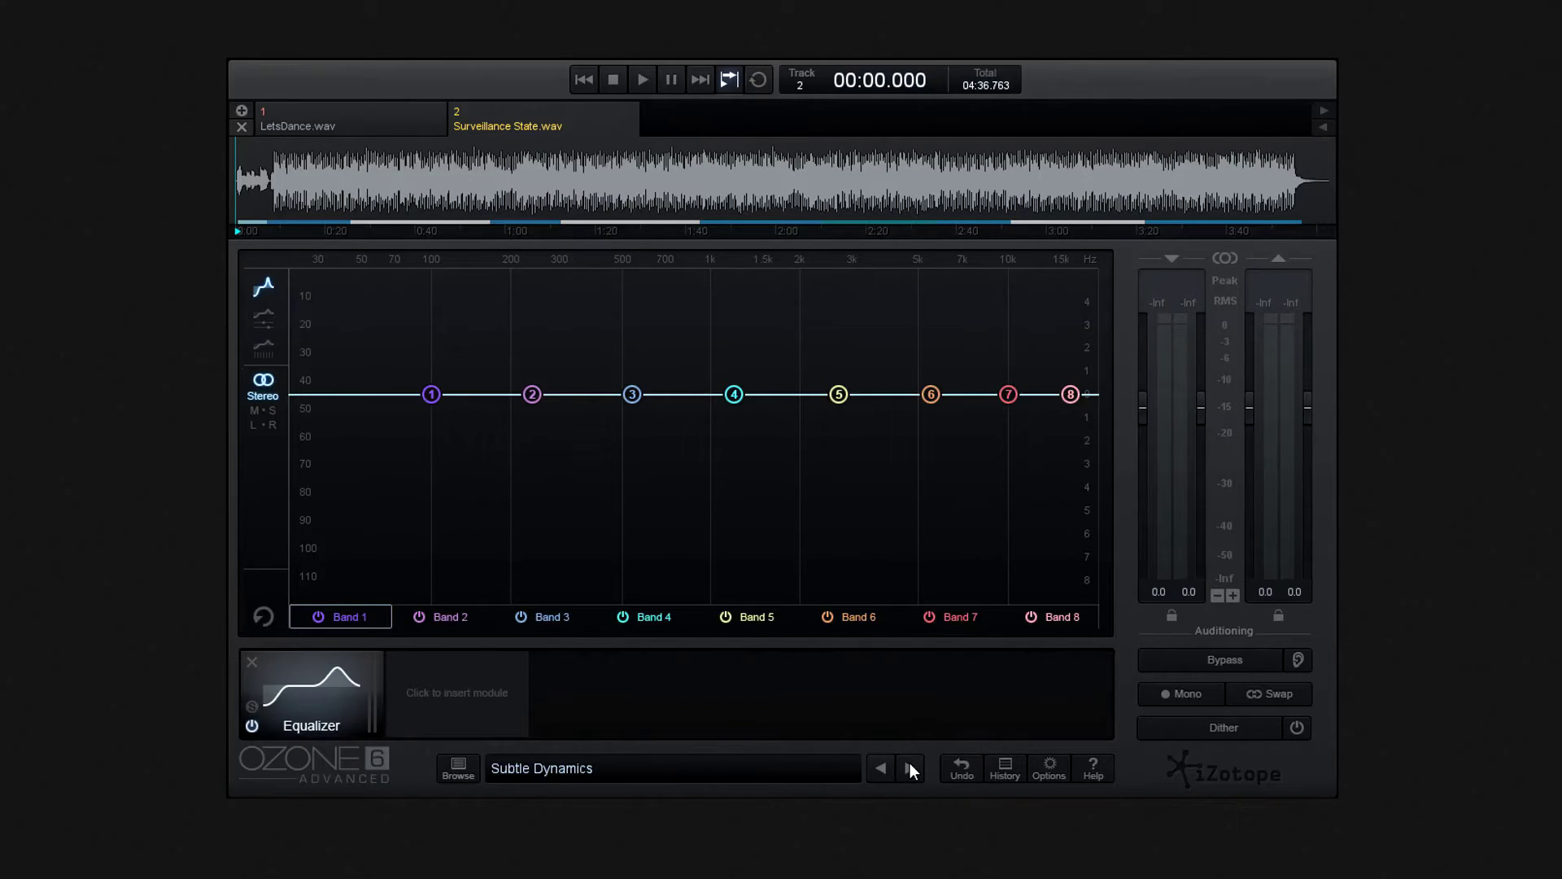
Step forward past Subtle High End to load the Subtle Tube preset
left_click(910, 769)
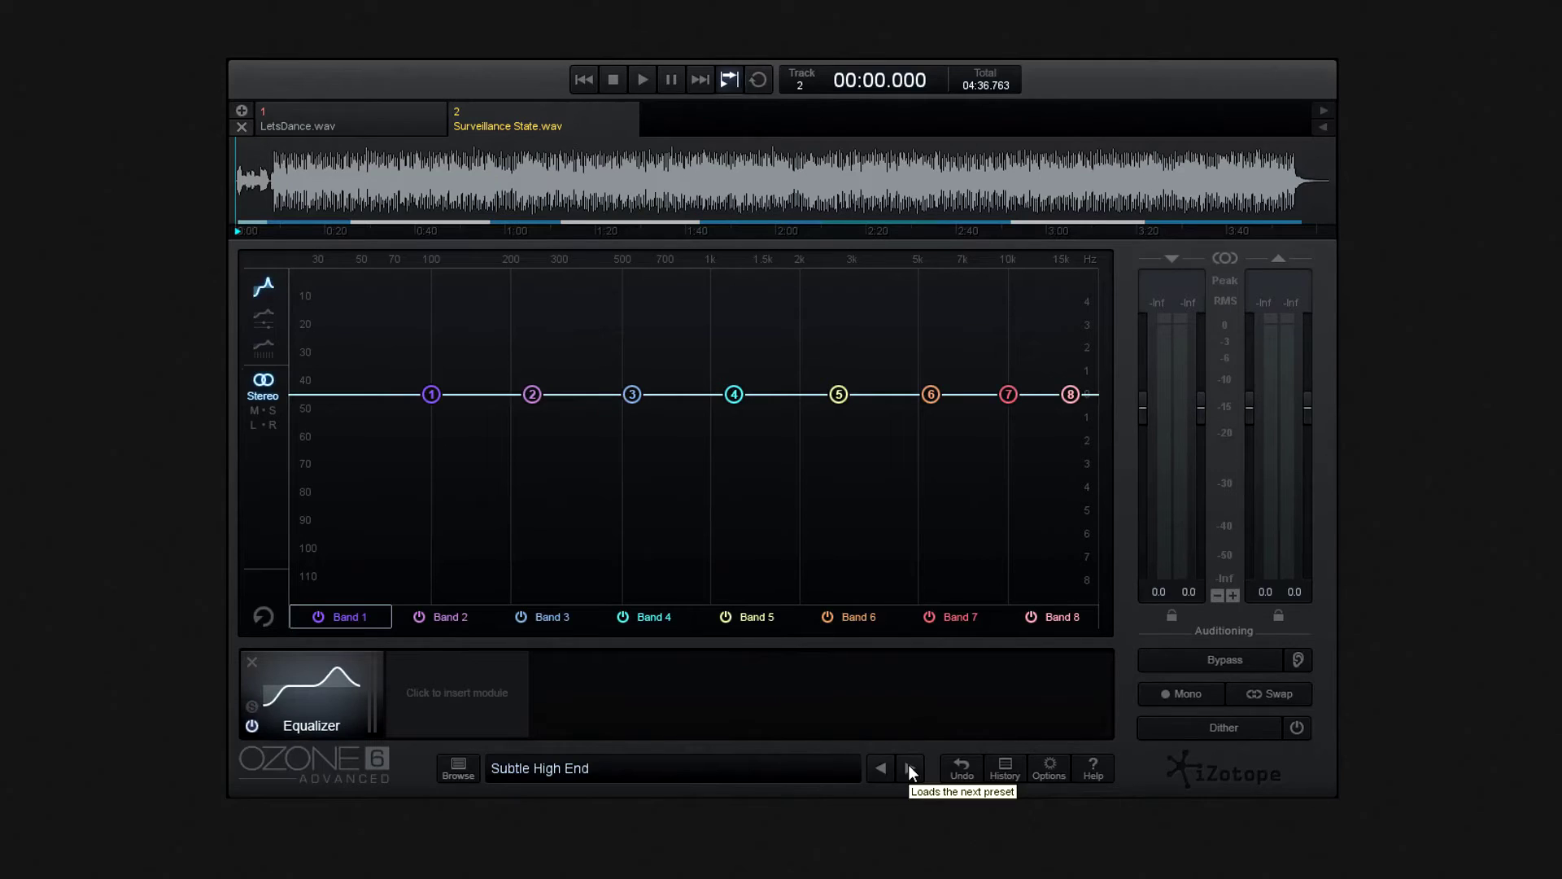
left_click(909, 766)
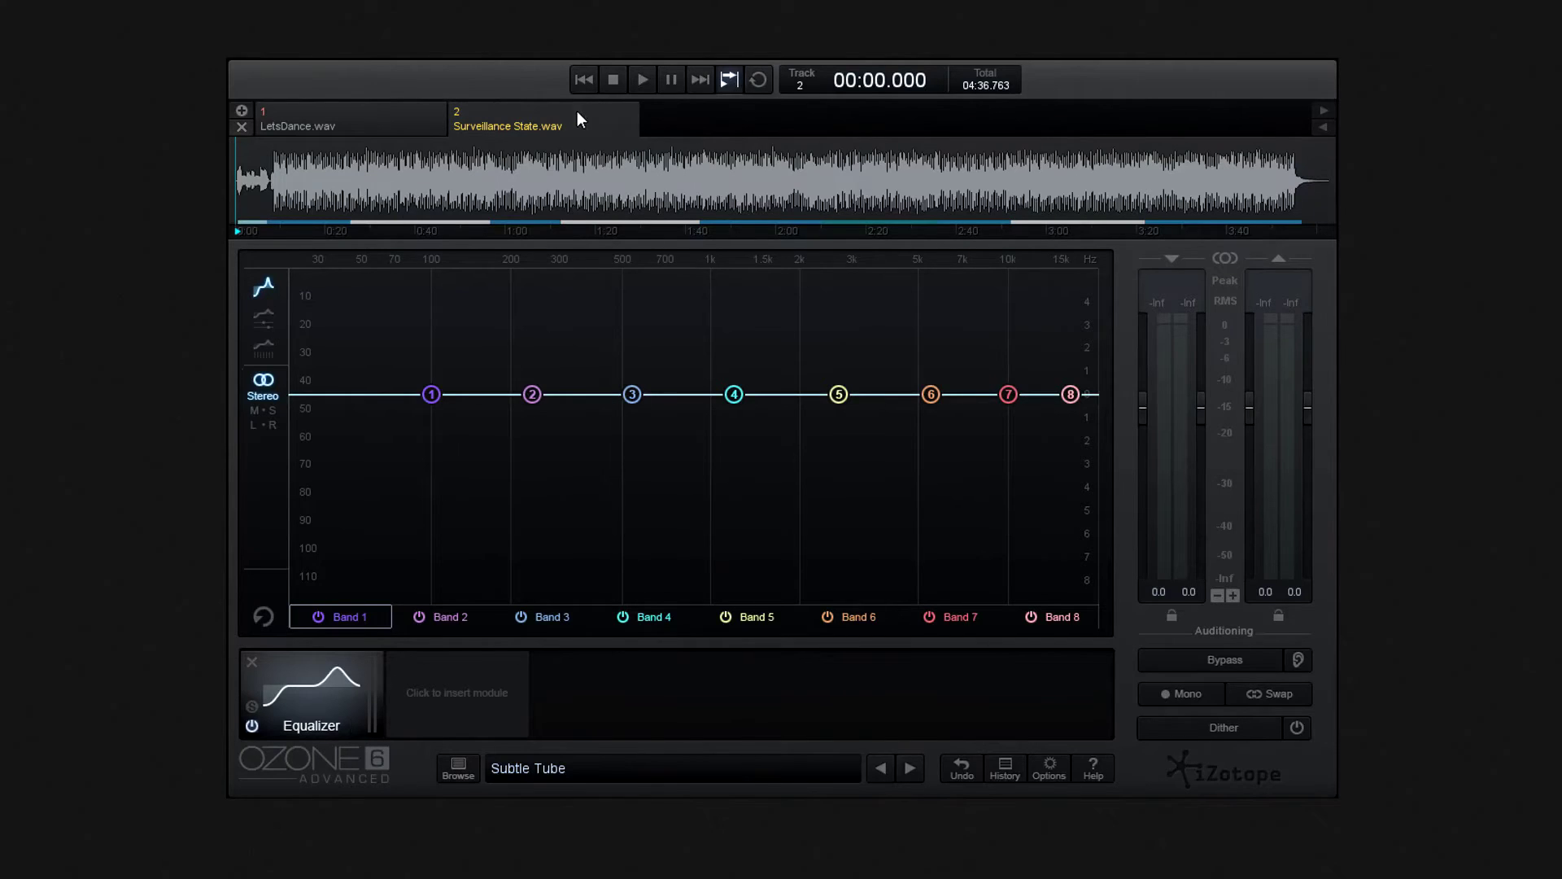
Briefly play LetsDance.wav, then step through presets from Emphasize Bass to Increase High End
left_click(643, 81)
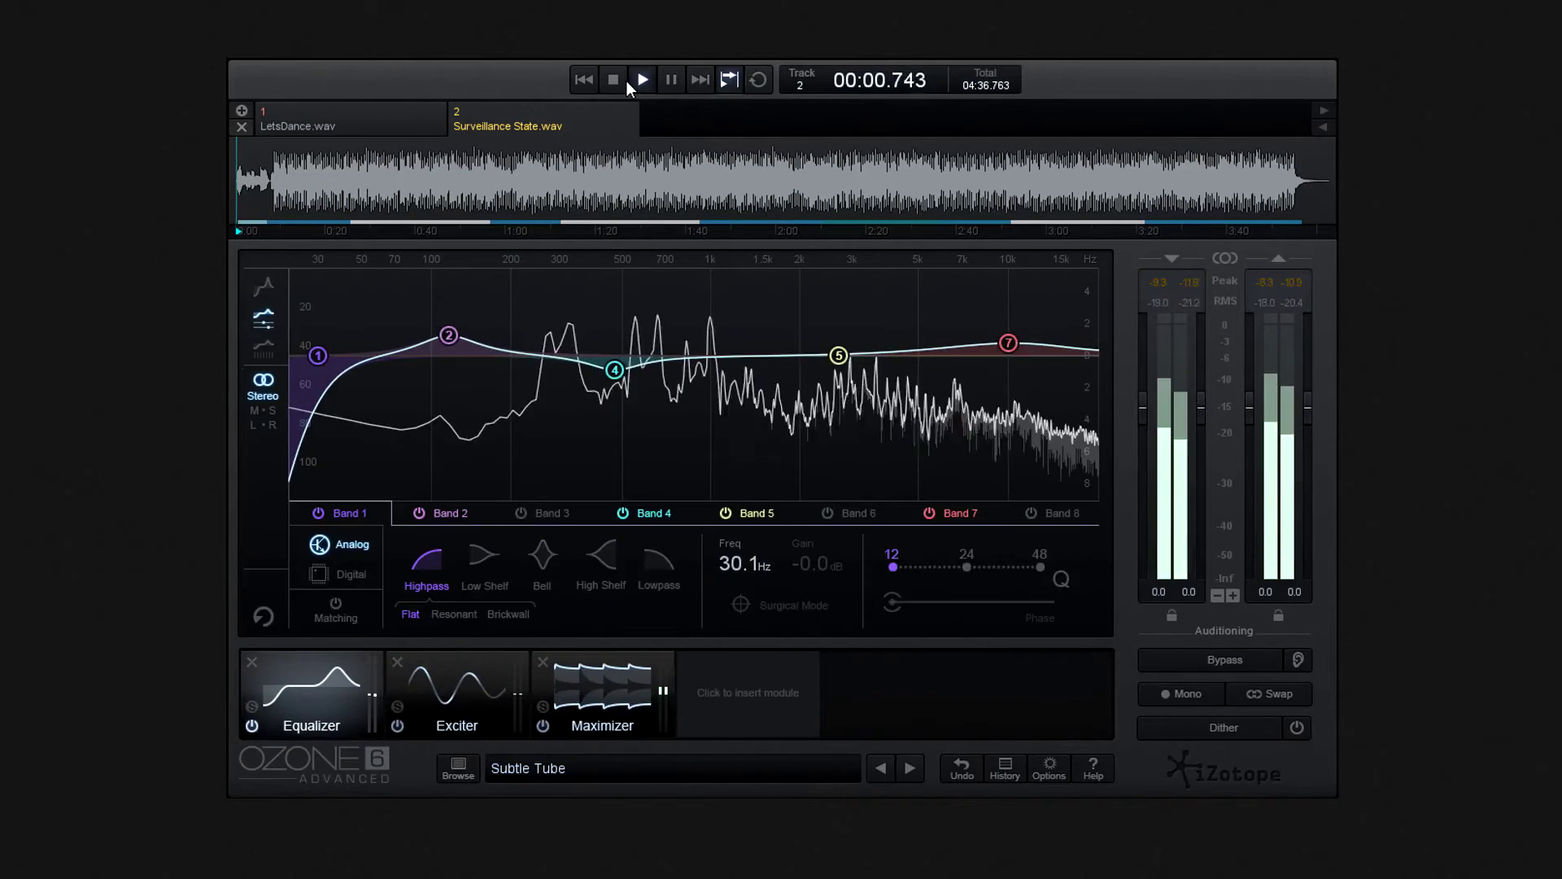
left_click(614, 80)
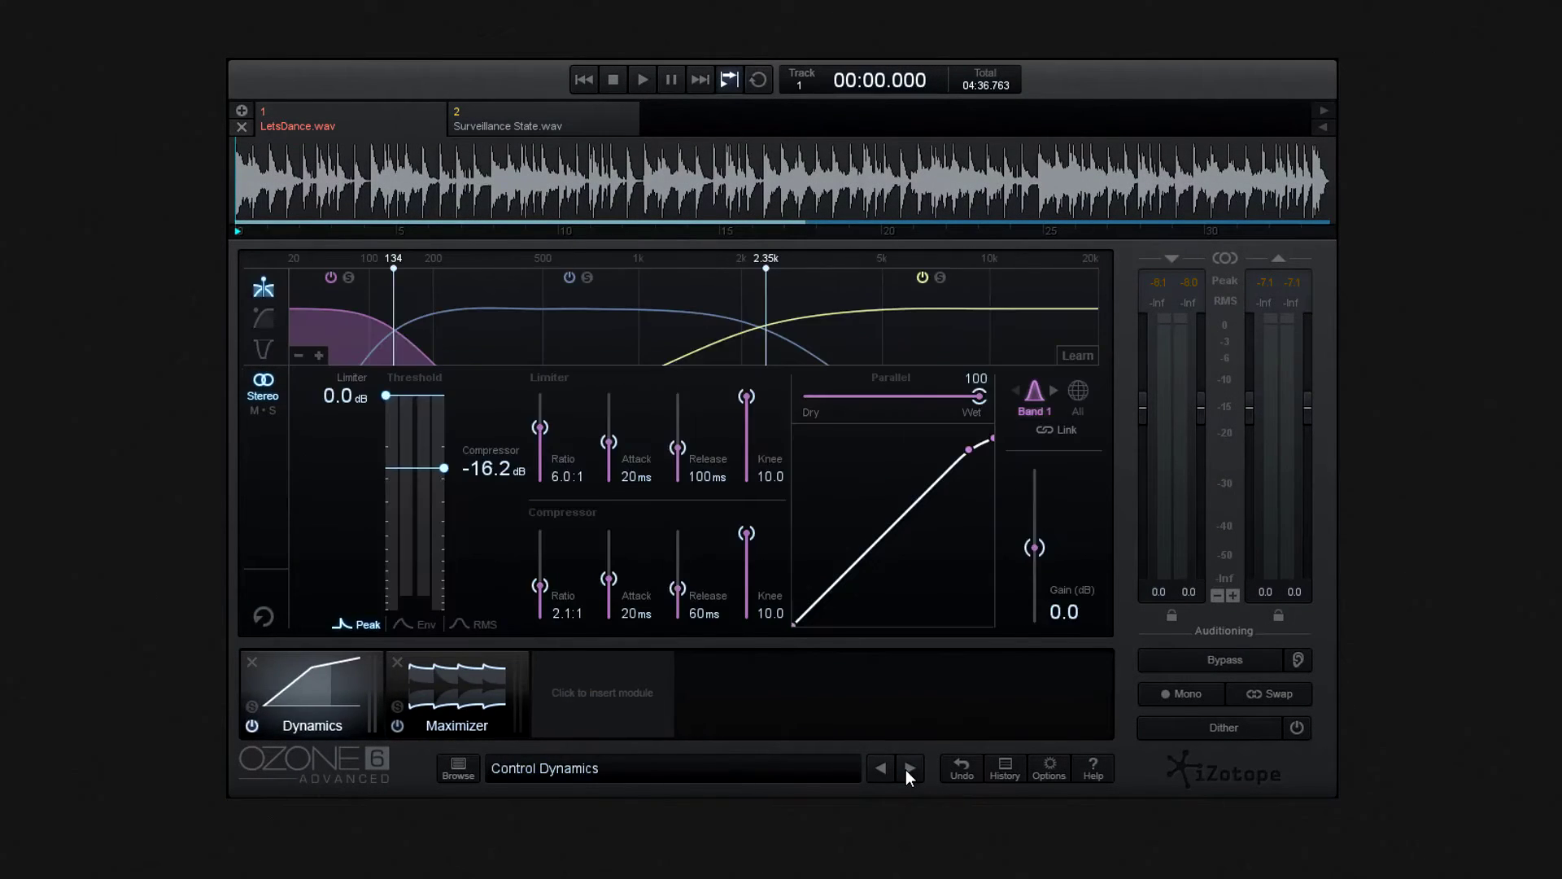
left_click(908, 768)
left_click(908, 768)
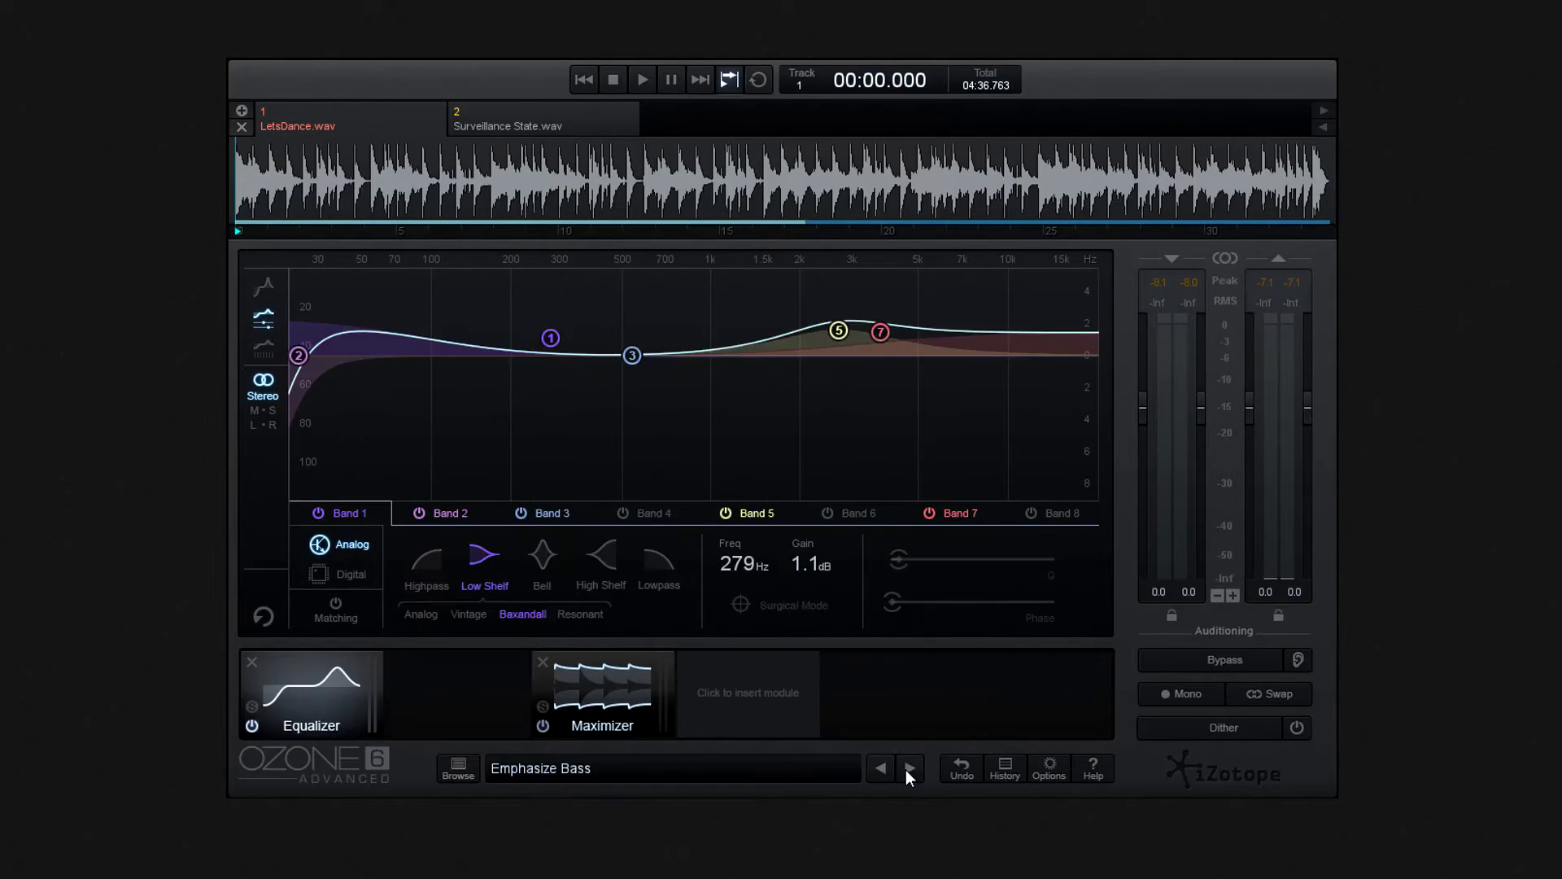
left_click(908, 768)
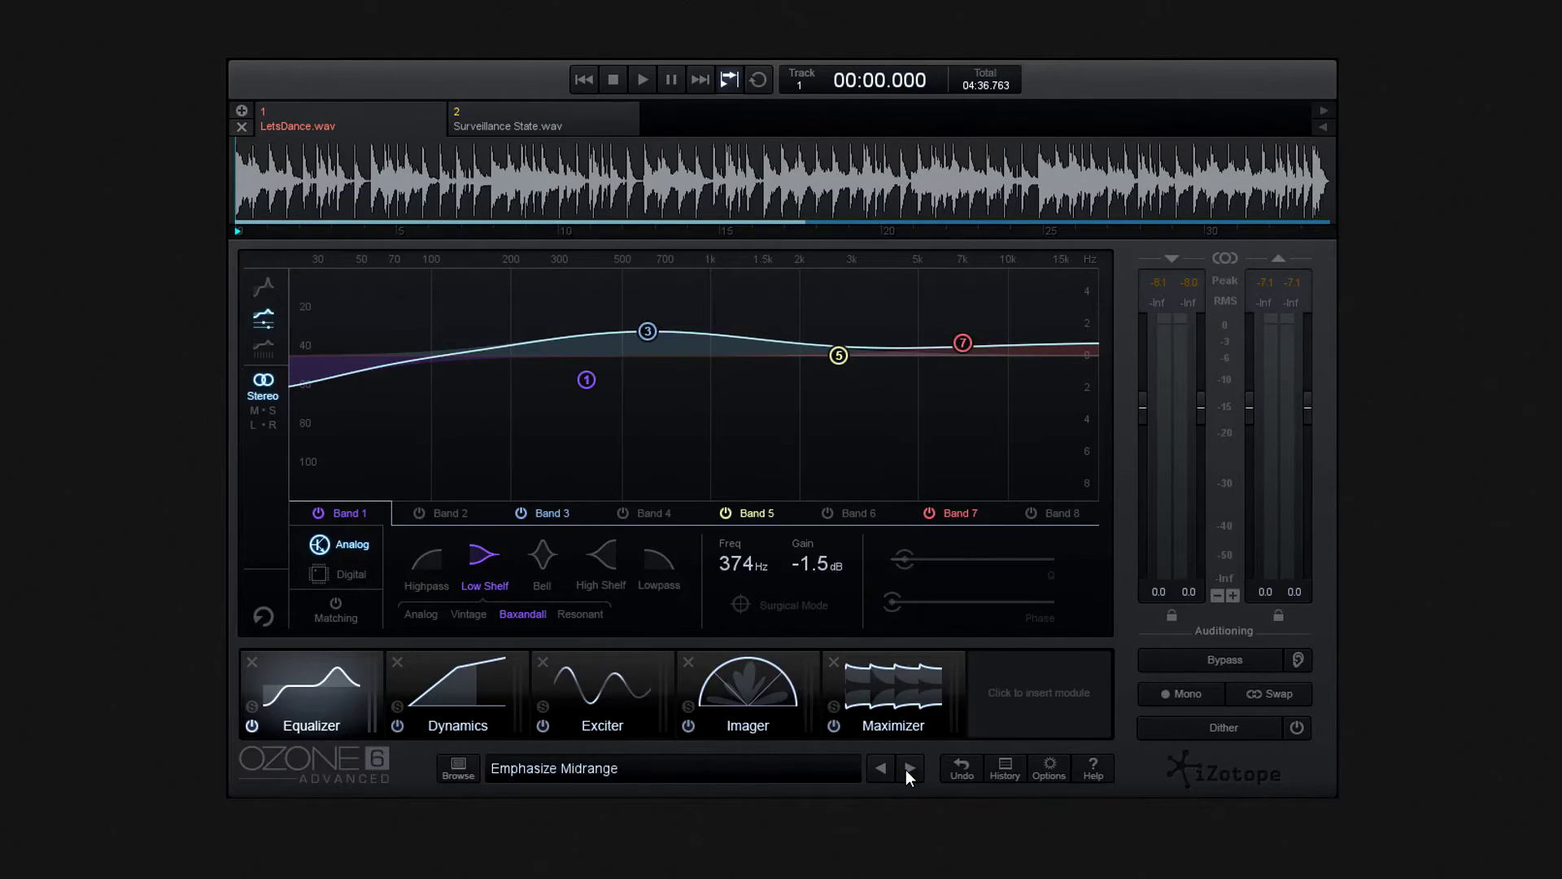
left_click(908, 768)
left_click(907, 770)
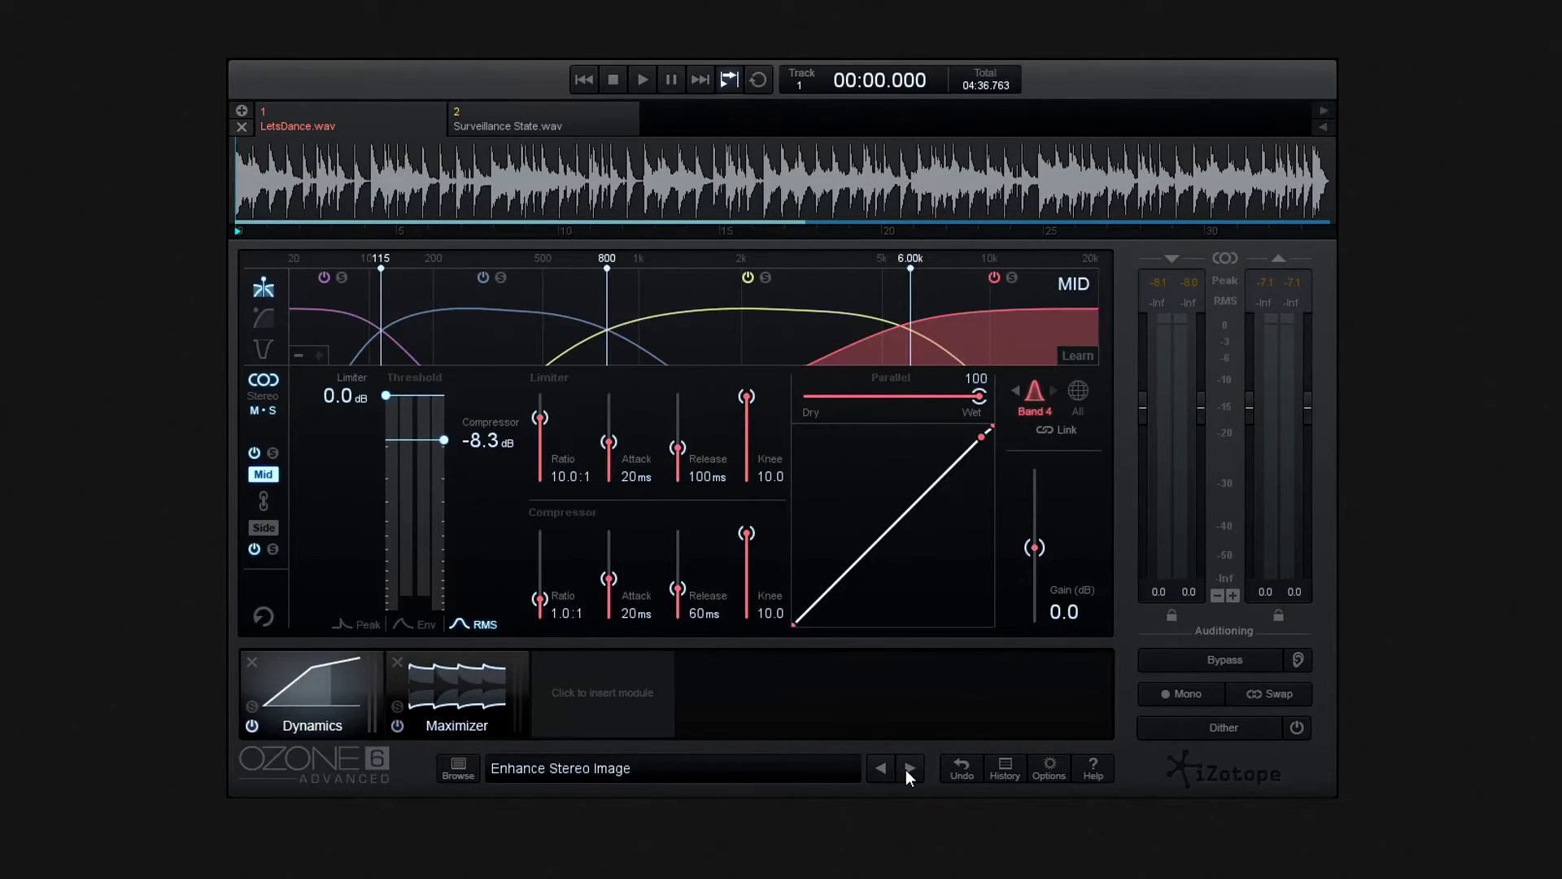
left_click(908, 770)
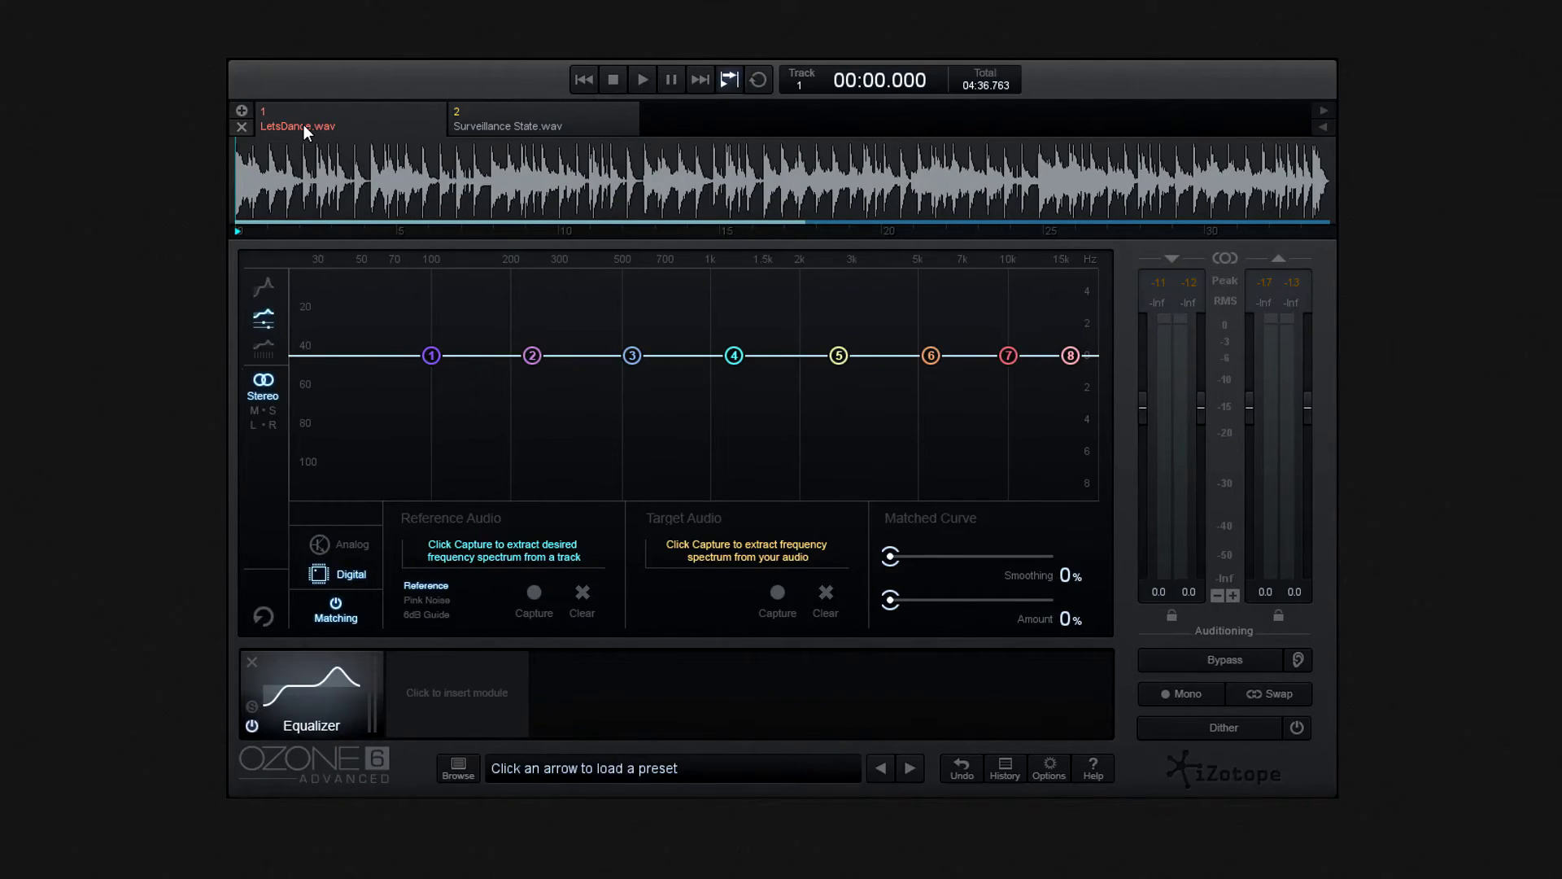
Switch to Surveillance State and back to LetsDance, then capture LetsDance as the reference spectrum
left_click(504, 129)
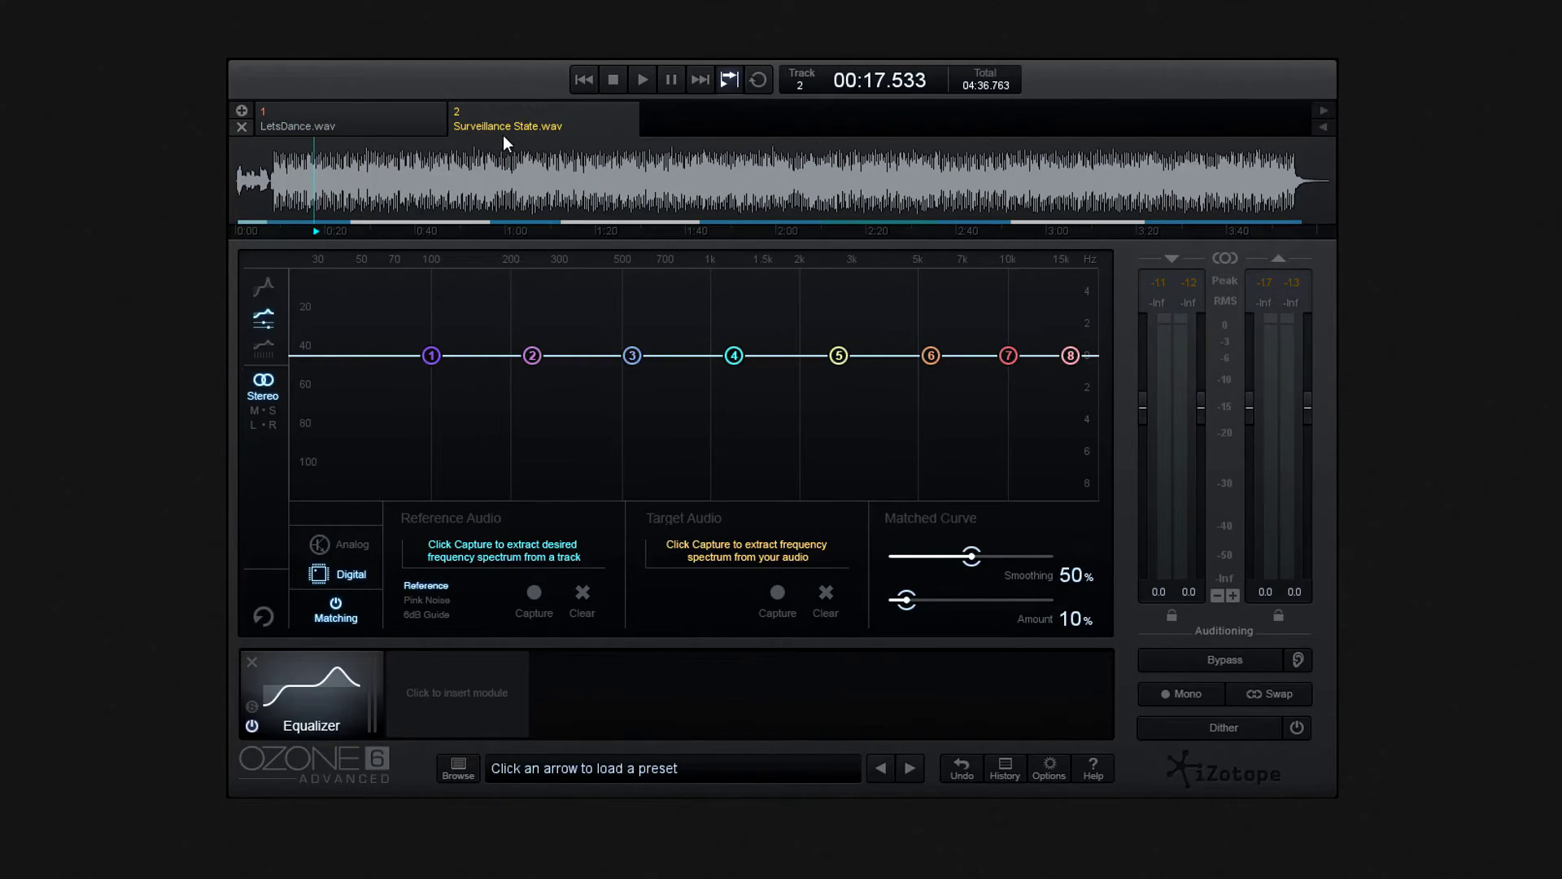
left_click(319, 123)
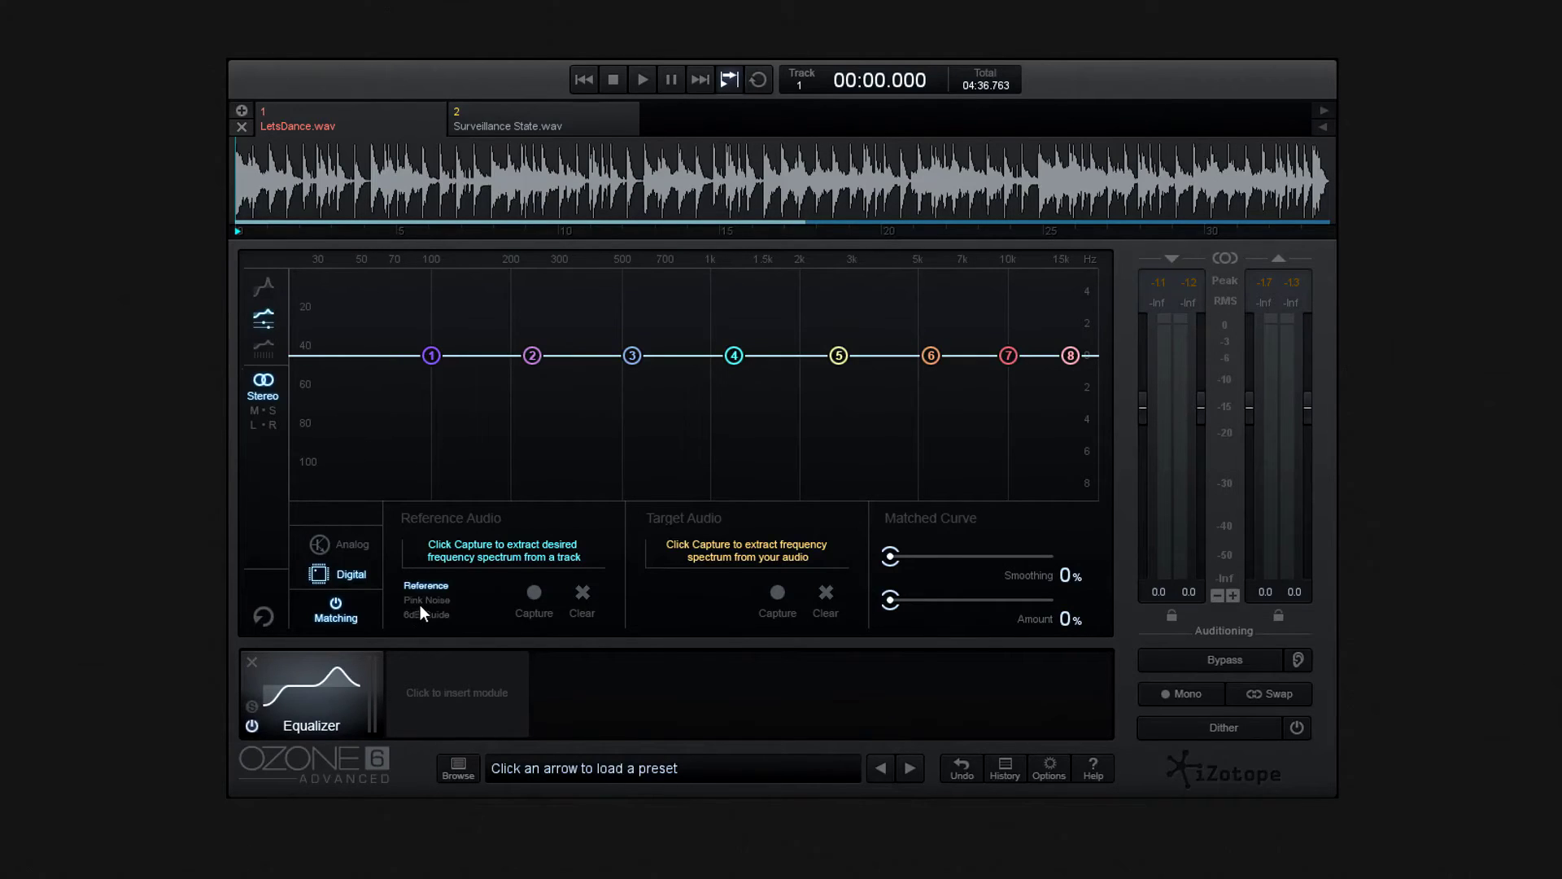
left_click(534, 597)
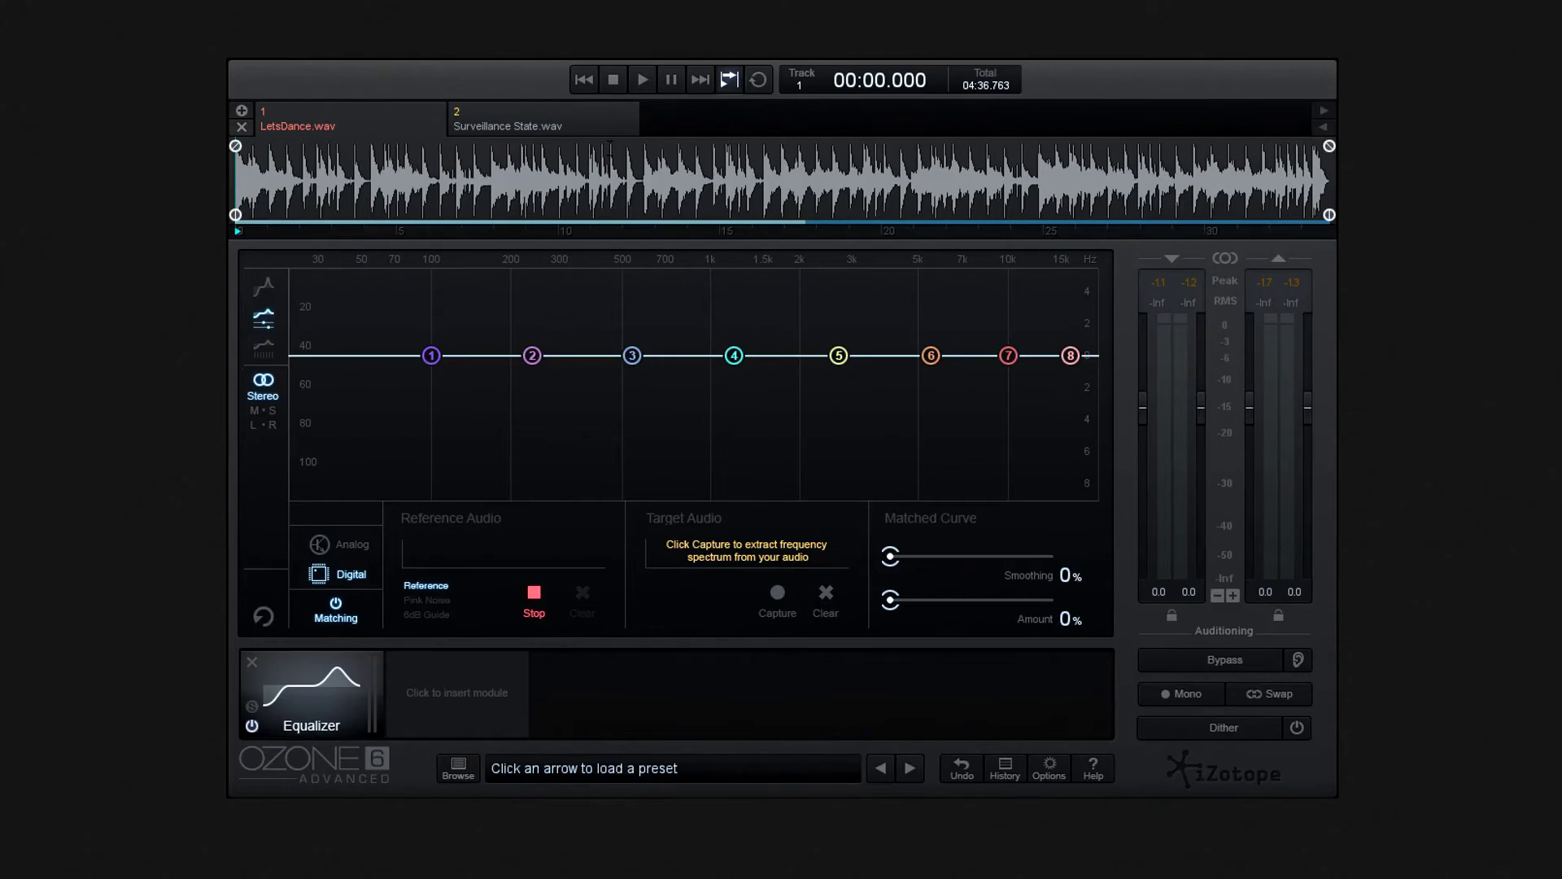
Play LetsDance.wav for about seven seconds, then stop to capture its reference spectrum
left_click(640, 77)
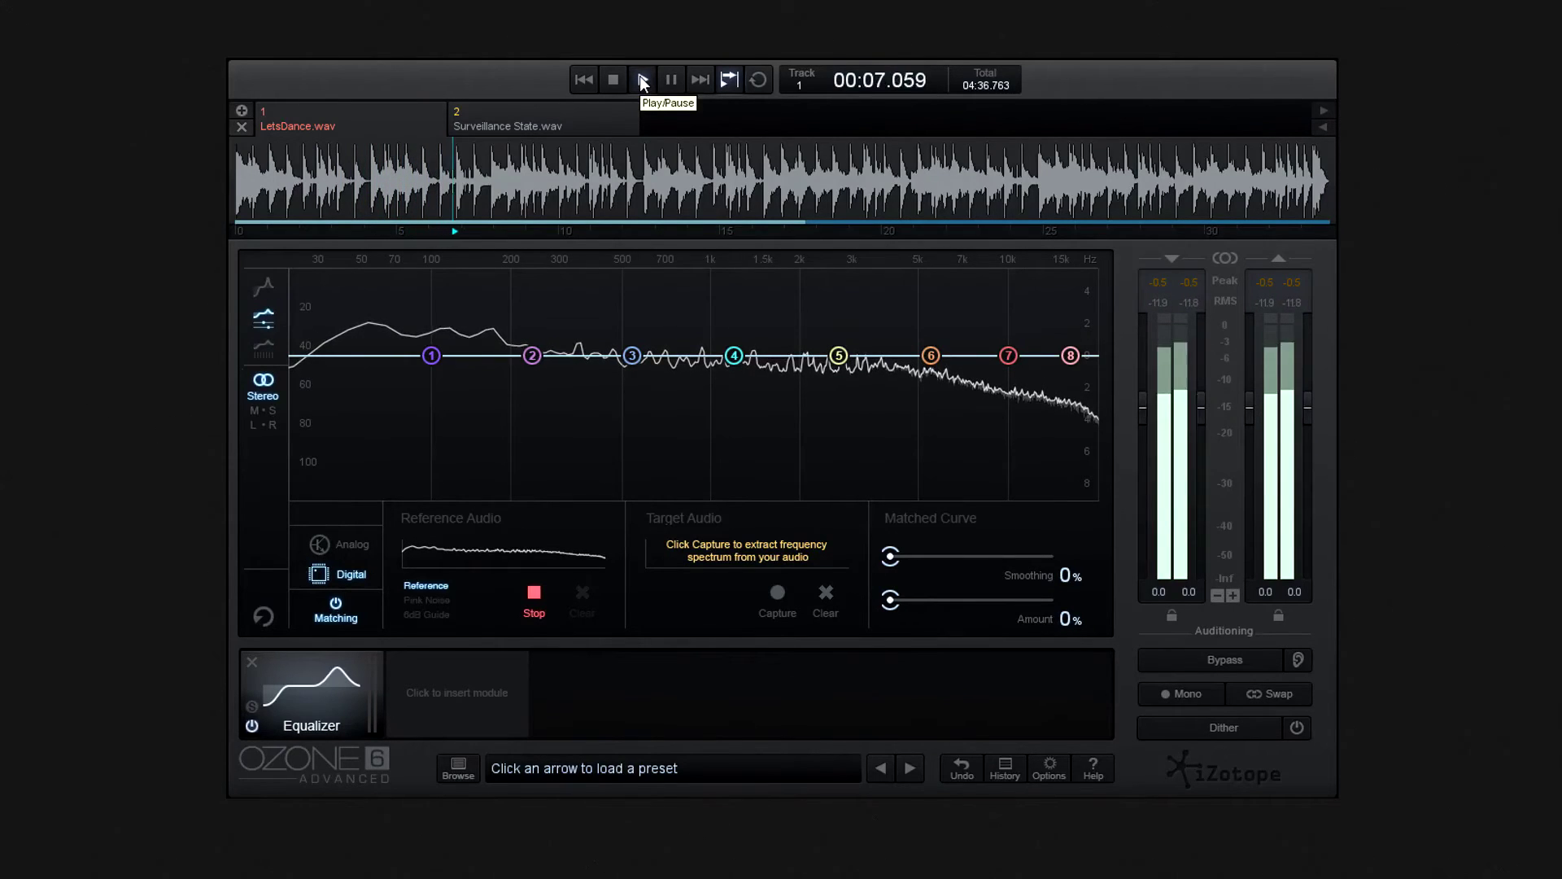
left_click(613, 78)
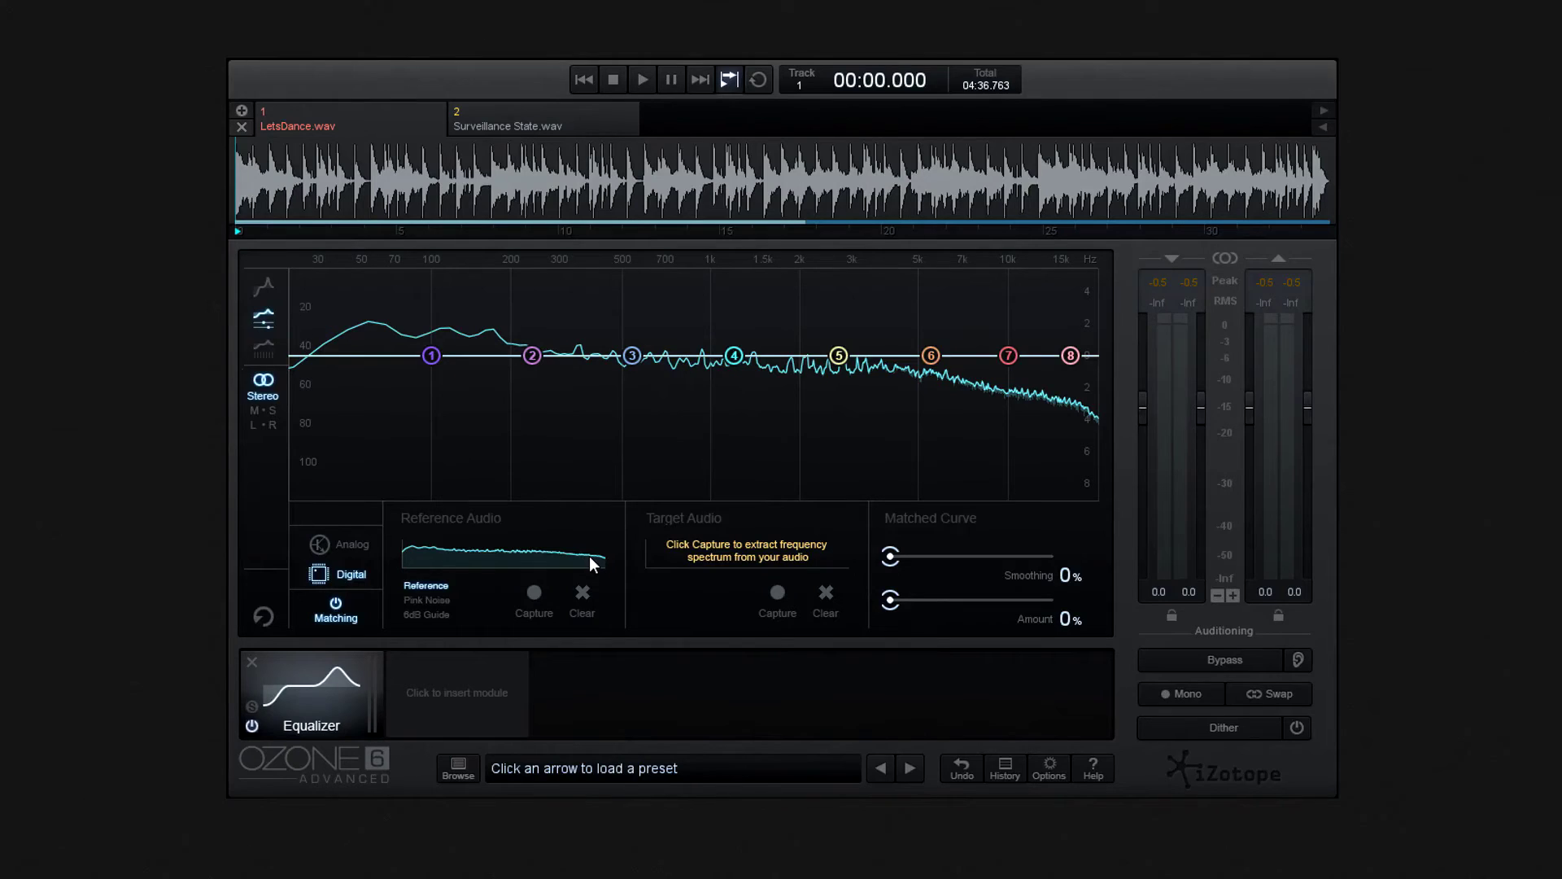
Switch to Surveillance State.wav and start a fresh target spectrum capture after clearing the first attempt
left_click(499, 123)
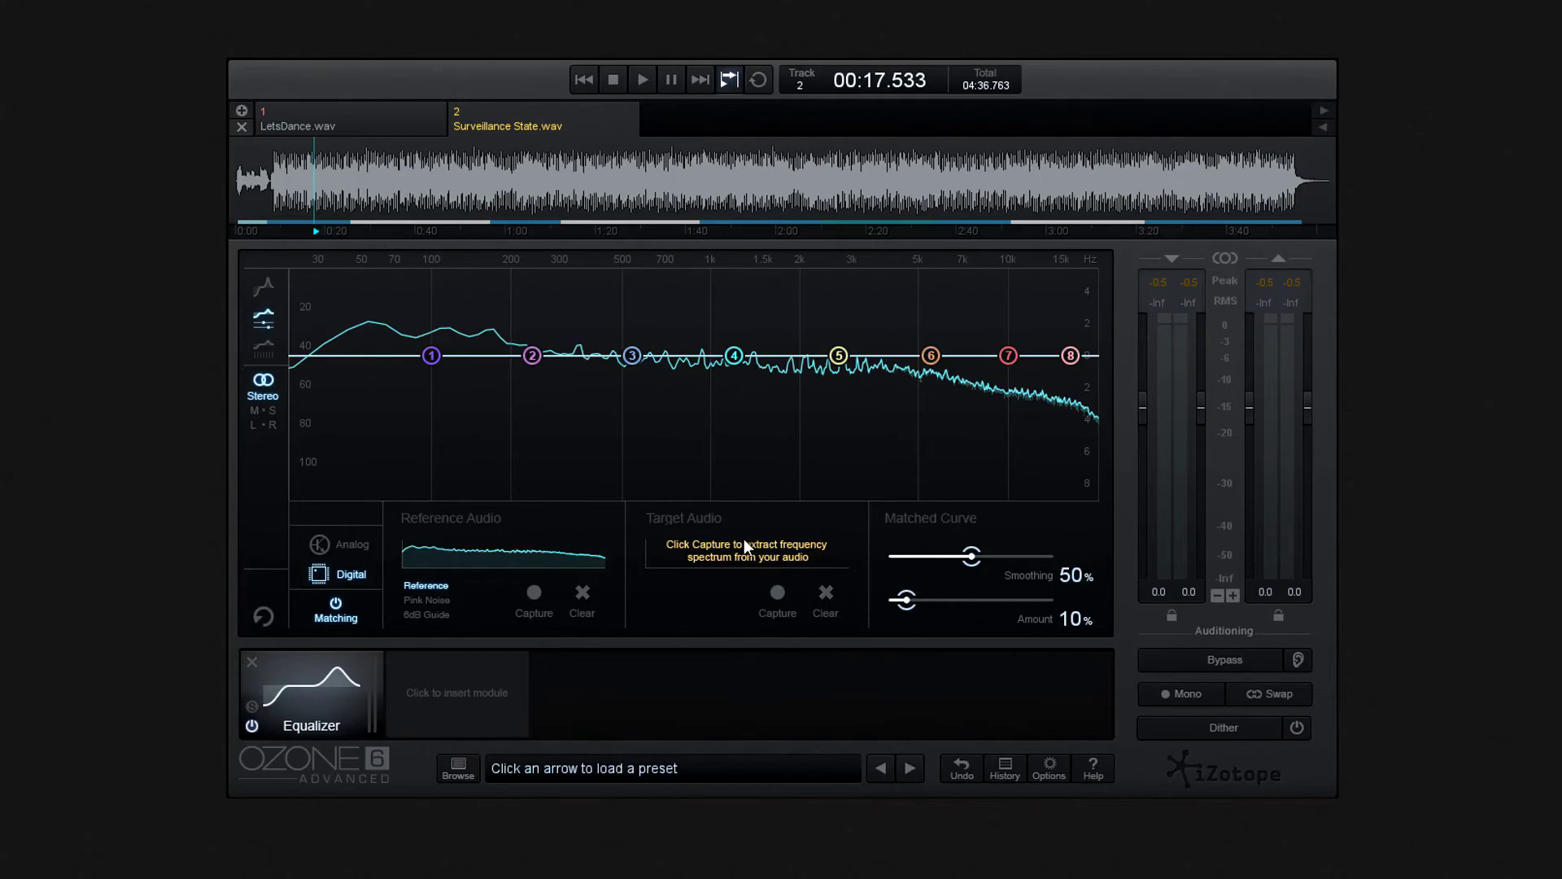
left_click(776, 597)
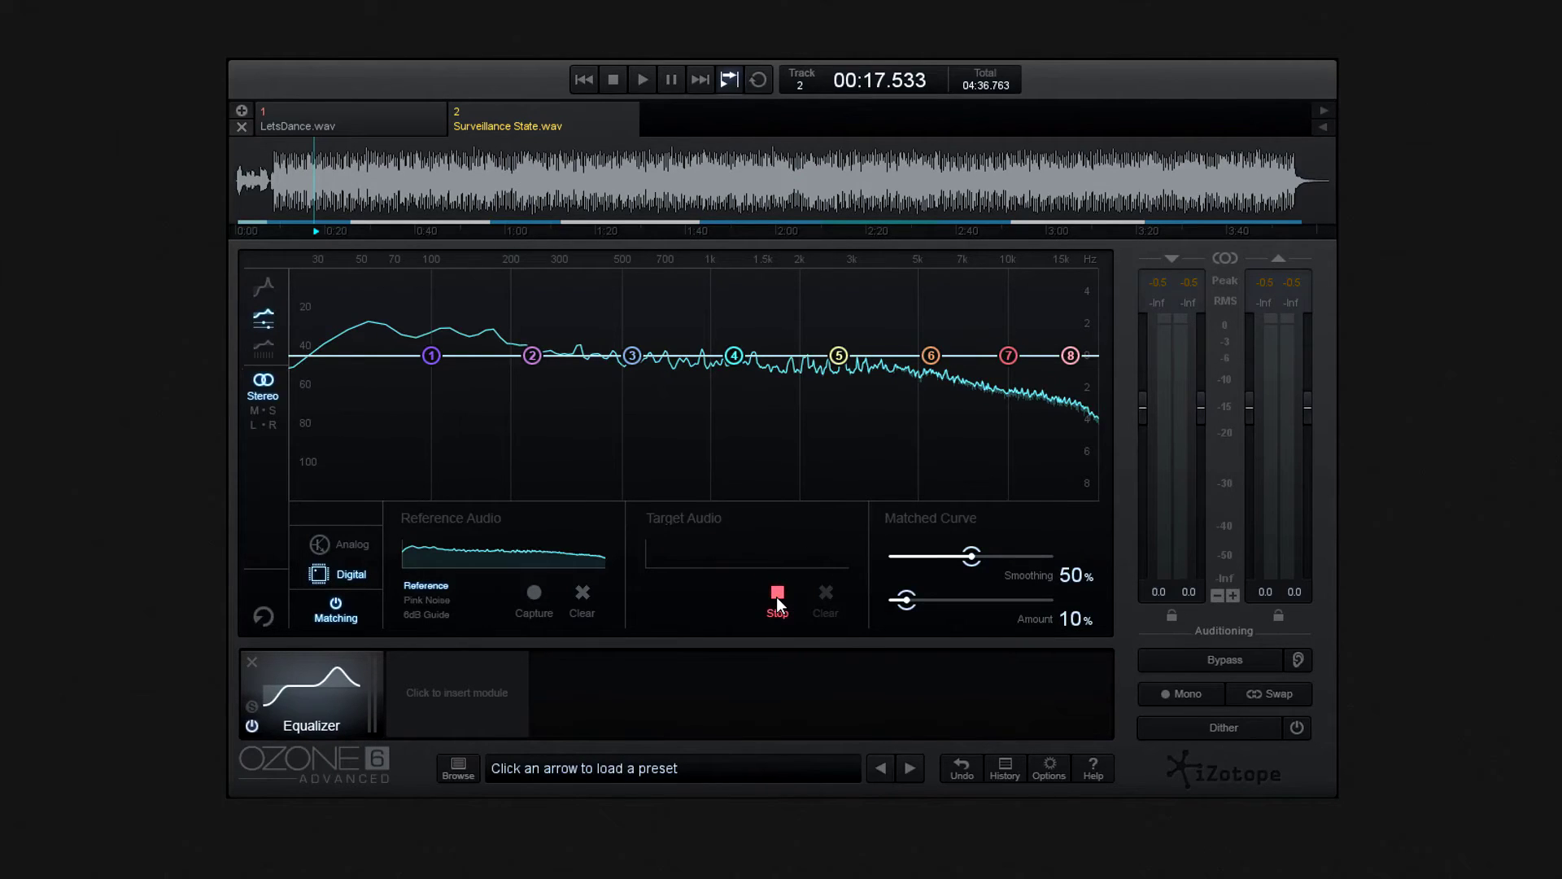
left_click(776, 597)
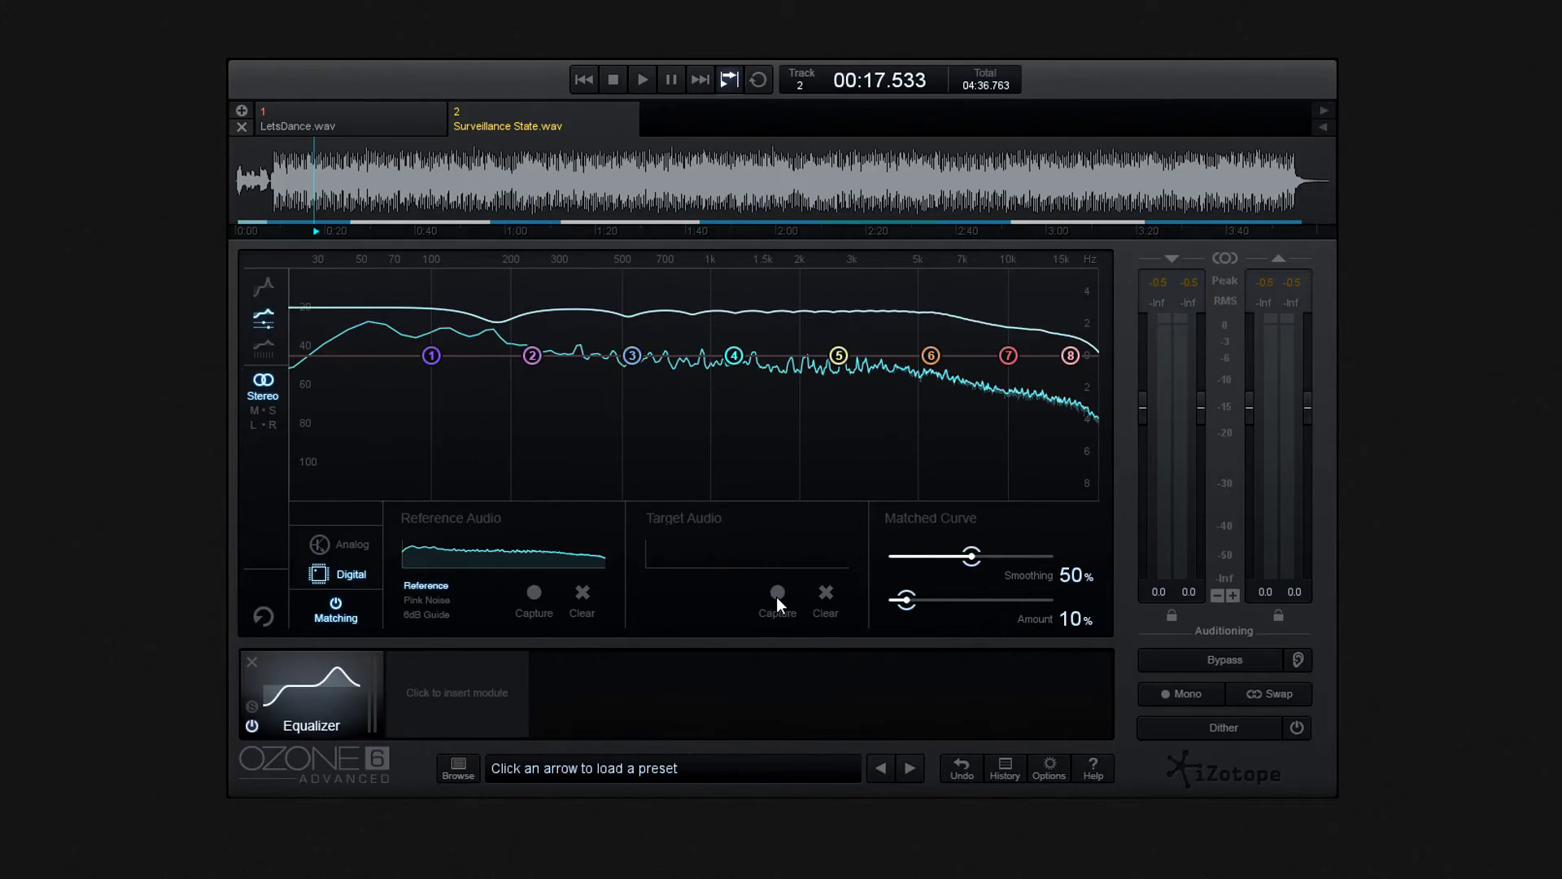
left_click(824, 594)
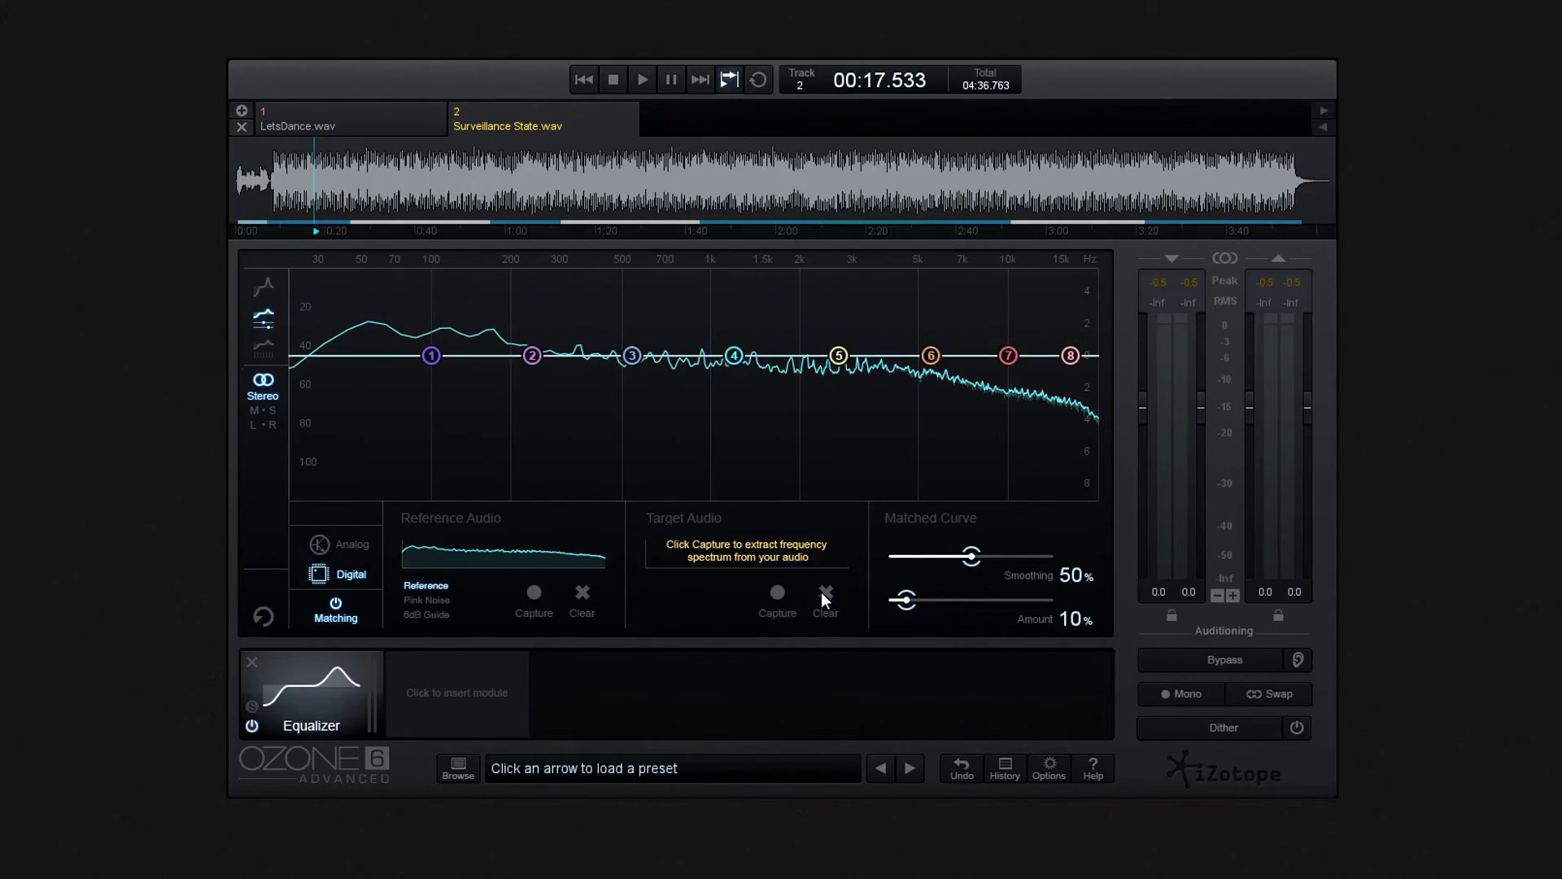
left_click(775, 593)
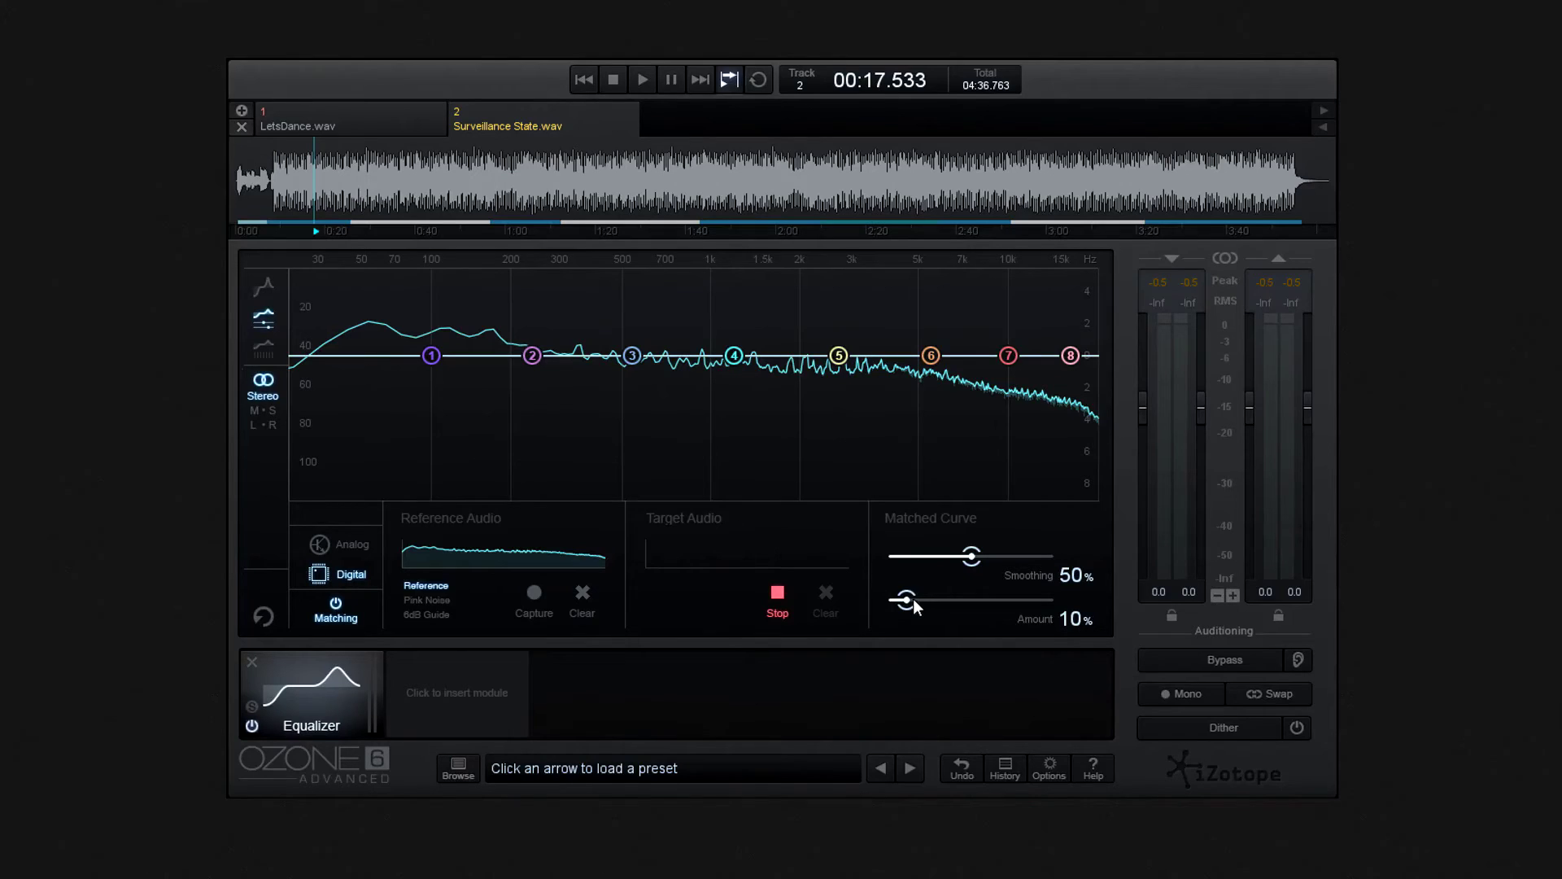
Set matching Amount and Smoothing to 0%, and play the track to feed the capture
left_click_drag(913, 601, 888, 603)
left_click_drag(970, 557, 879, 557)
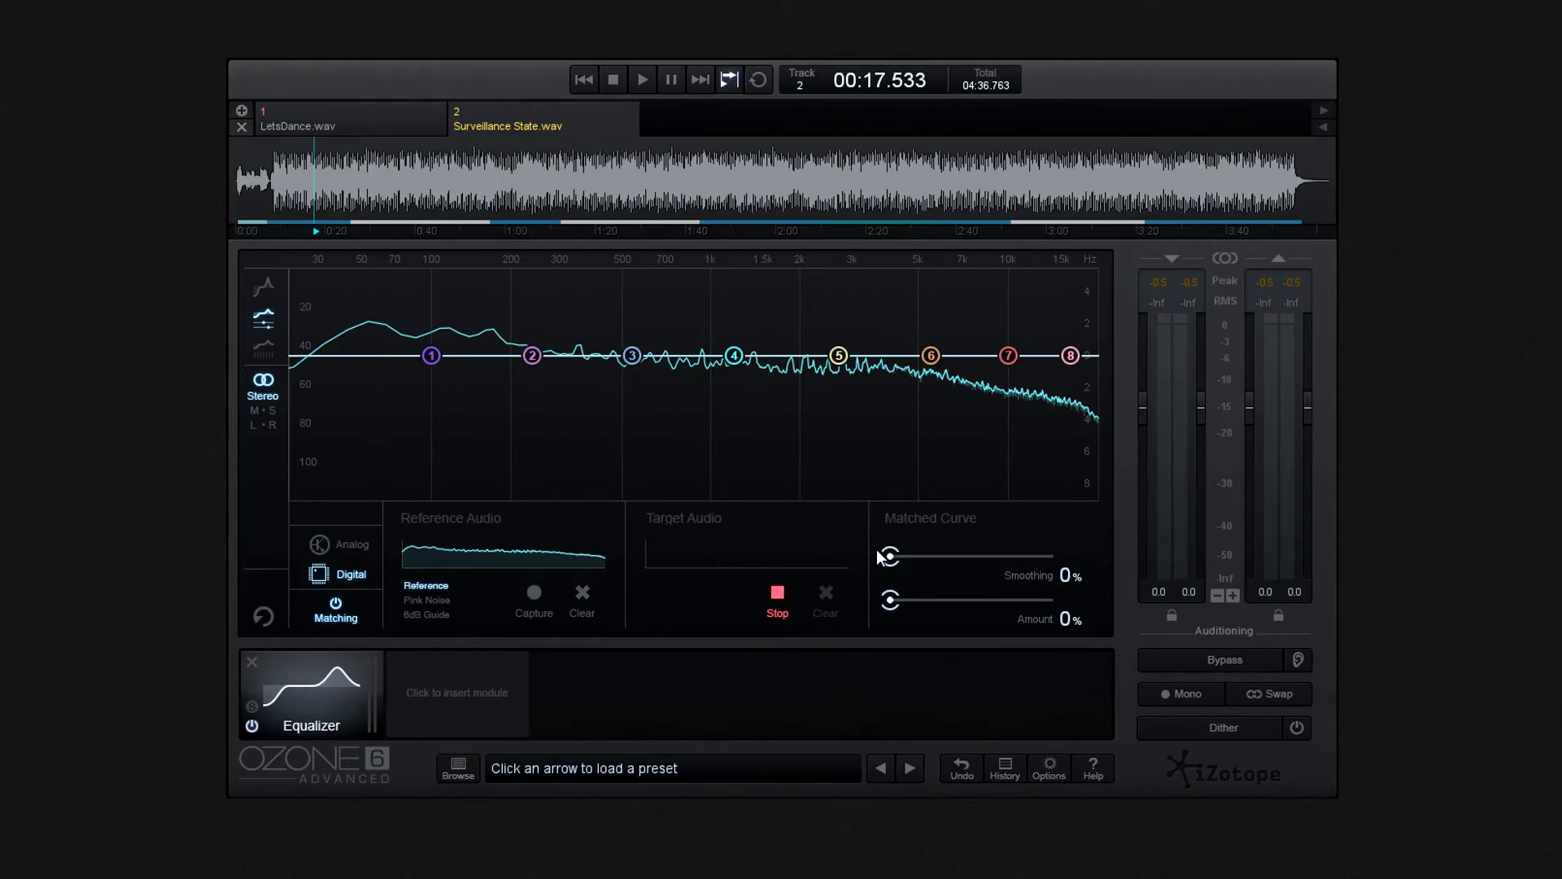
left_click(642, 81)
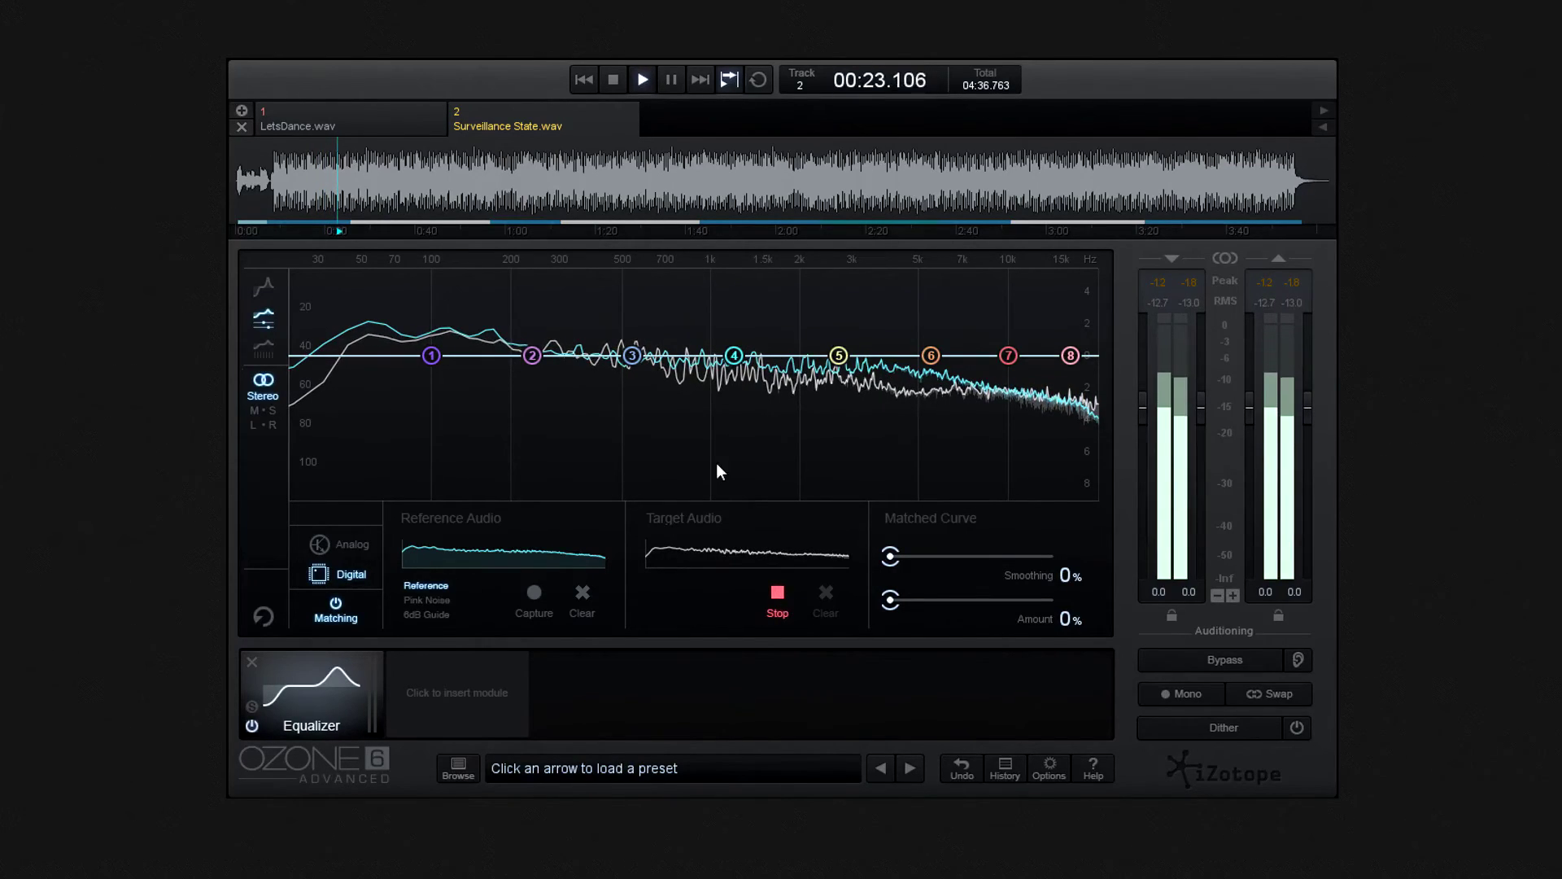
Stop the Surveillance State.wav target capture, then set matching Amount to 71% and Smoothing to 76%
left_click(615, 80)
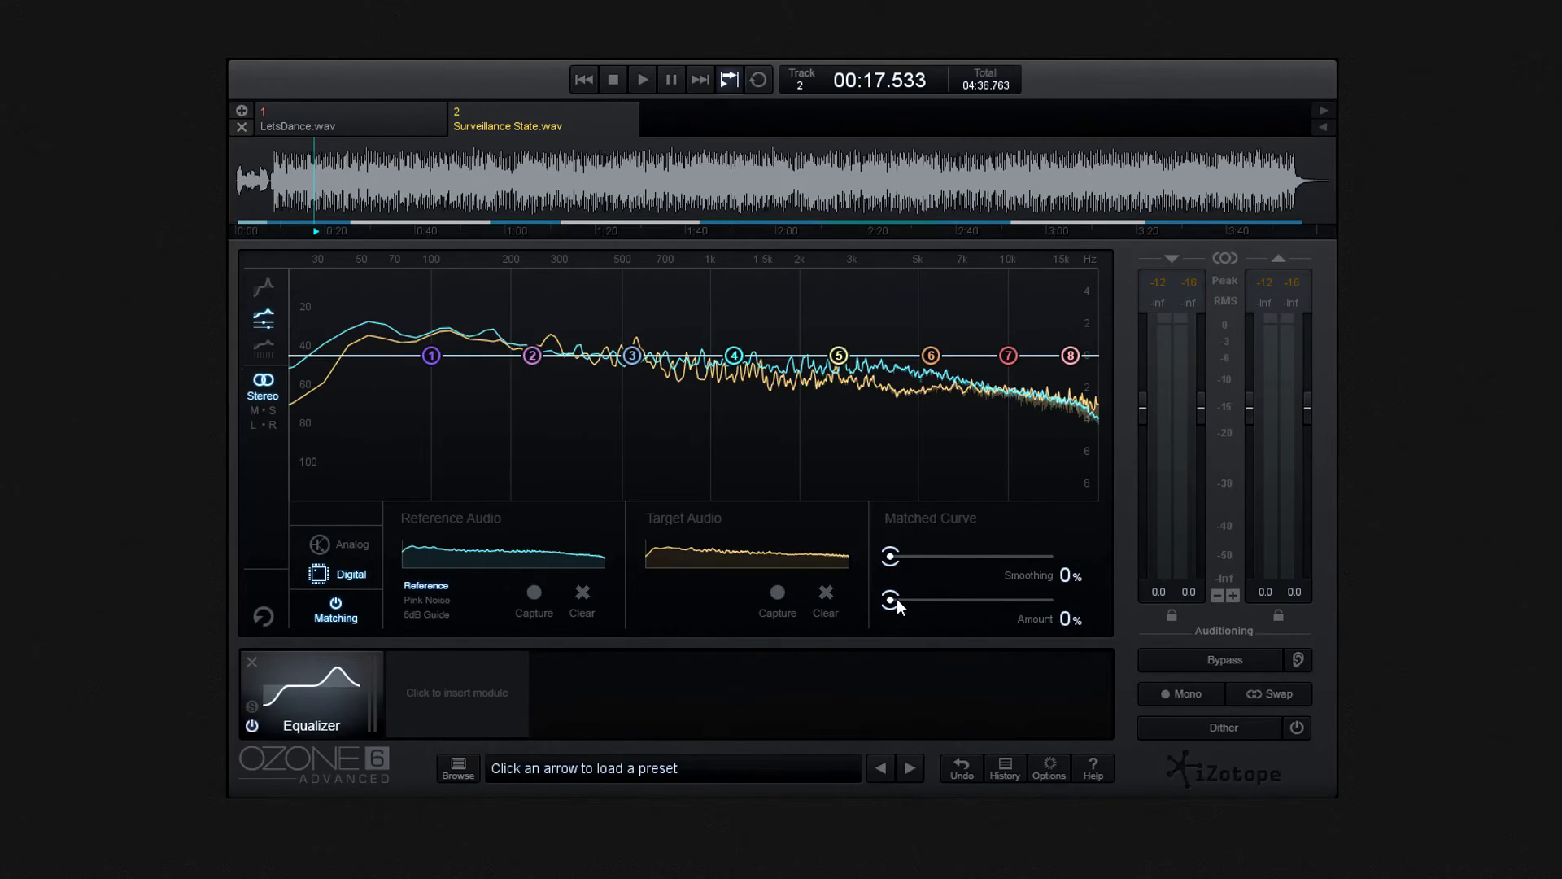
left_click_drag(890, 602, 922, 602)
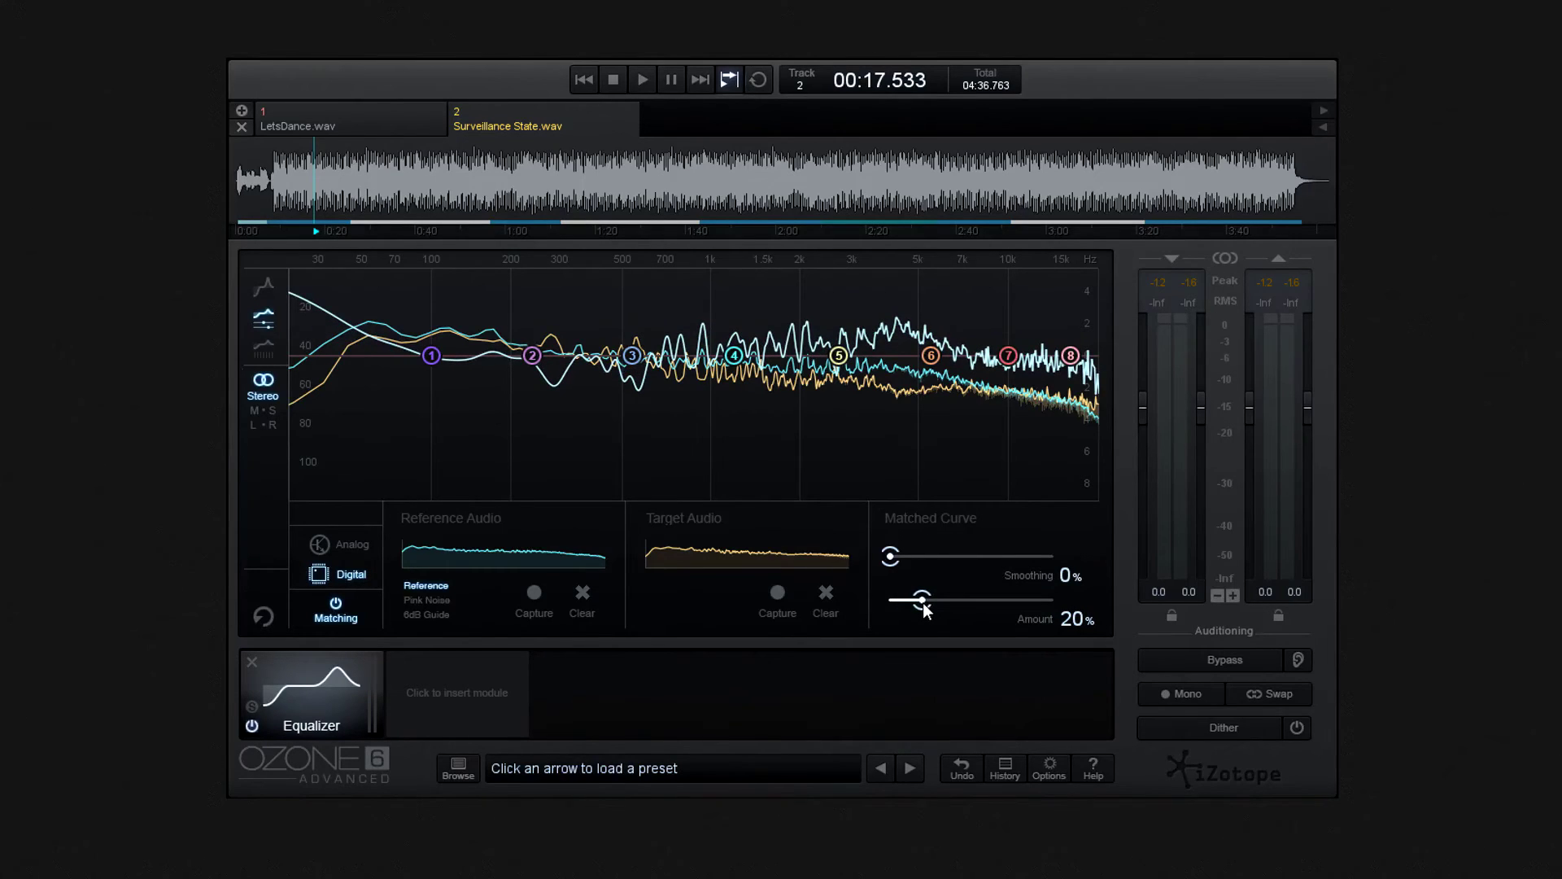
left_click_drag(923, 602, 1011, 608)
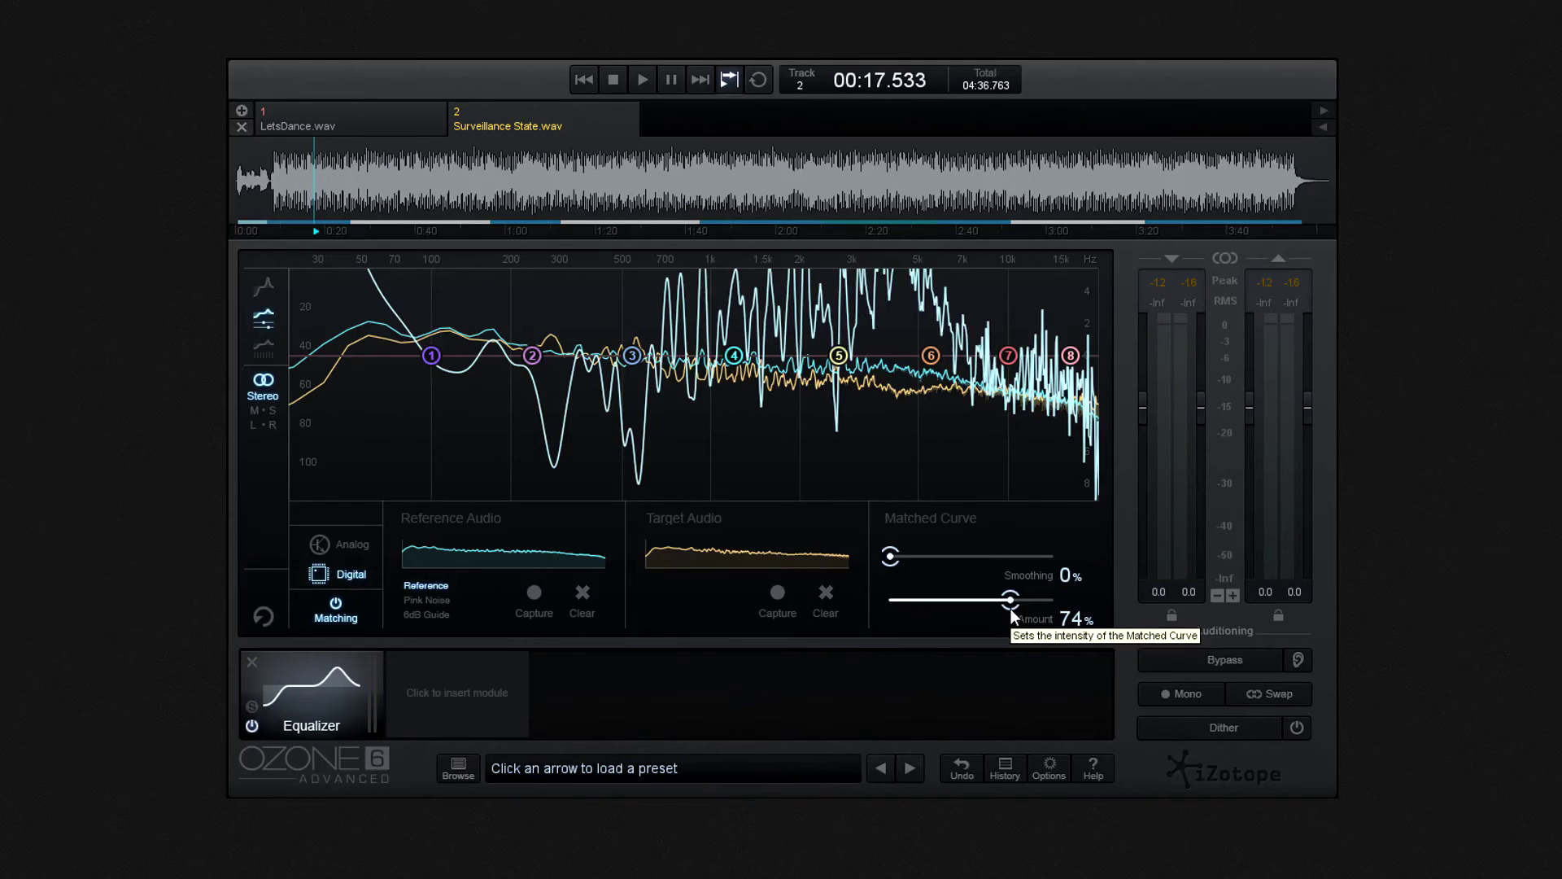
left_click_drag(1011, 608, 1006, 608)
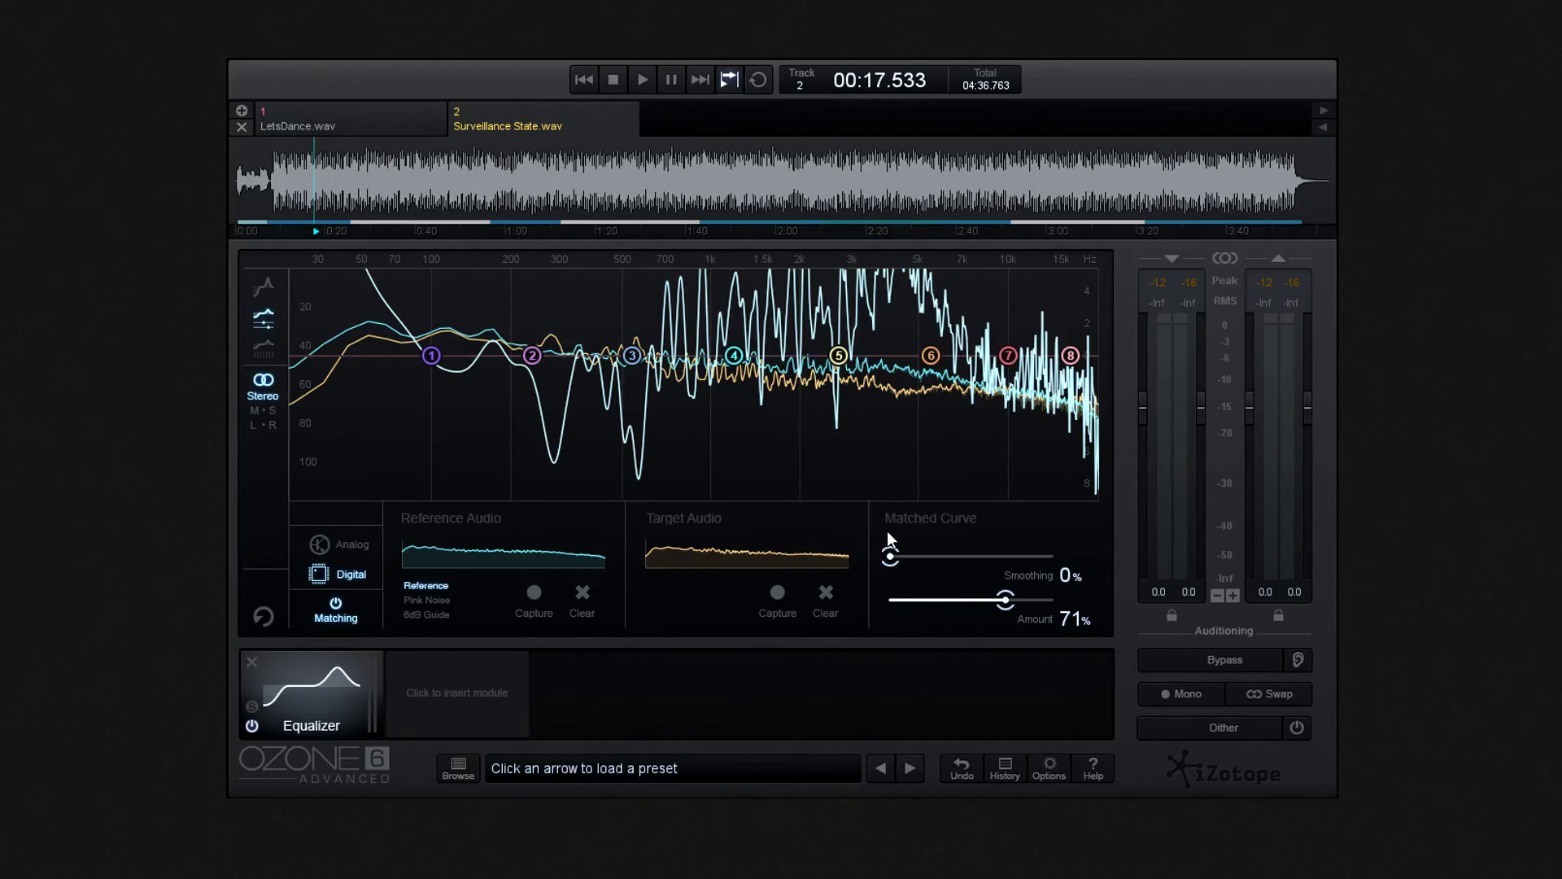
left_click_drag(890, 554, 1011, 557)
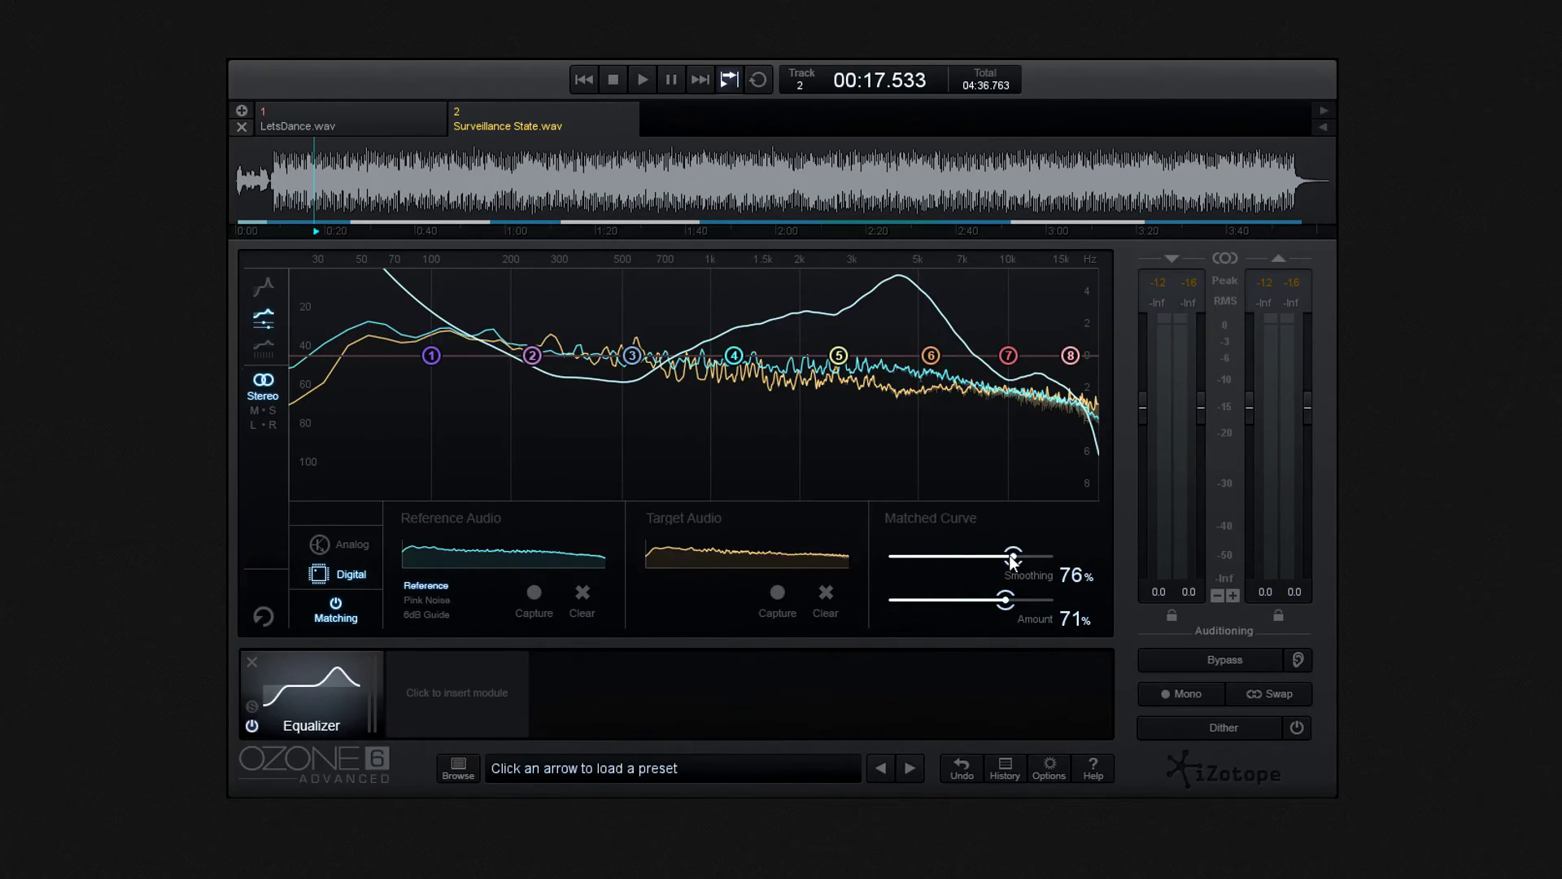
Reset matching Smoothing and Amount to 0% and replay the song from its start
left_click_drag(1012, 557, 867, 560)
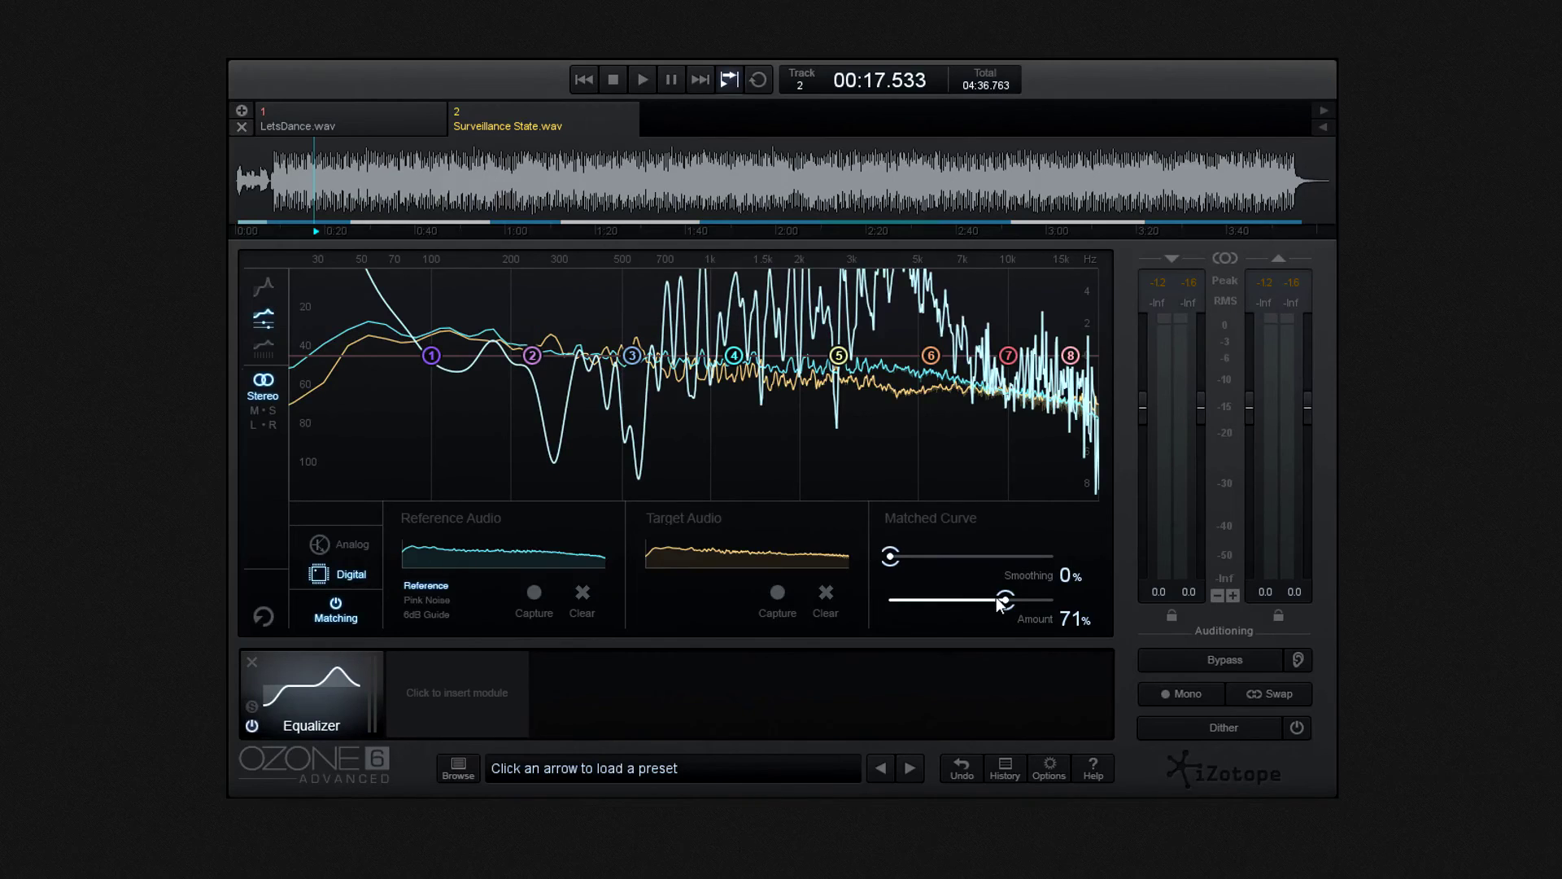
left_click_drag(999, 602, 872, 599)
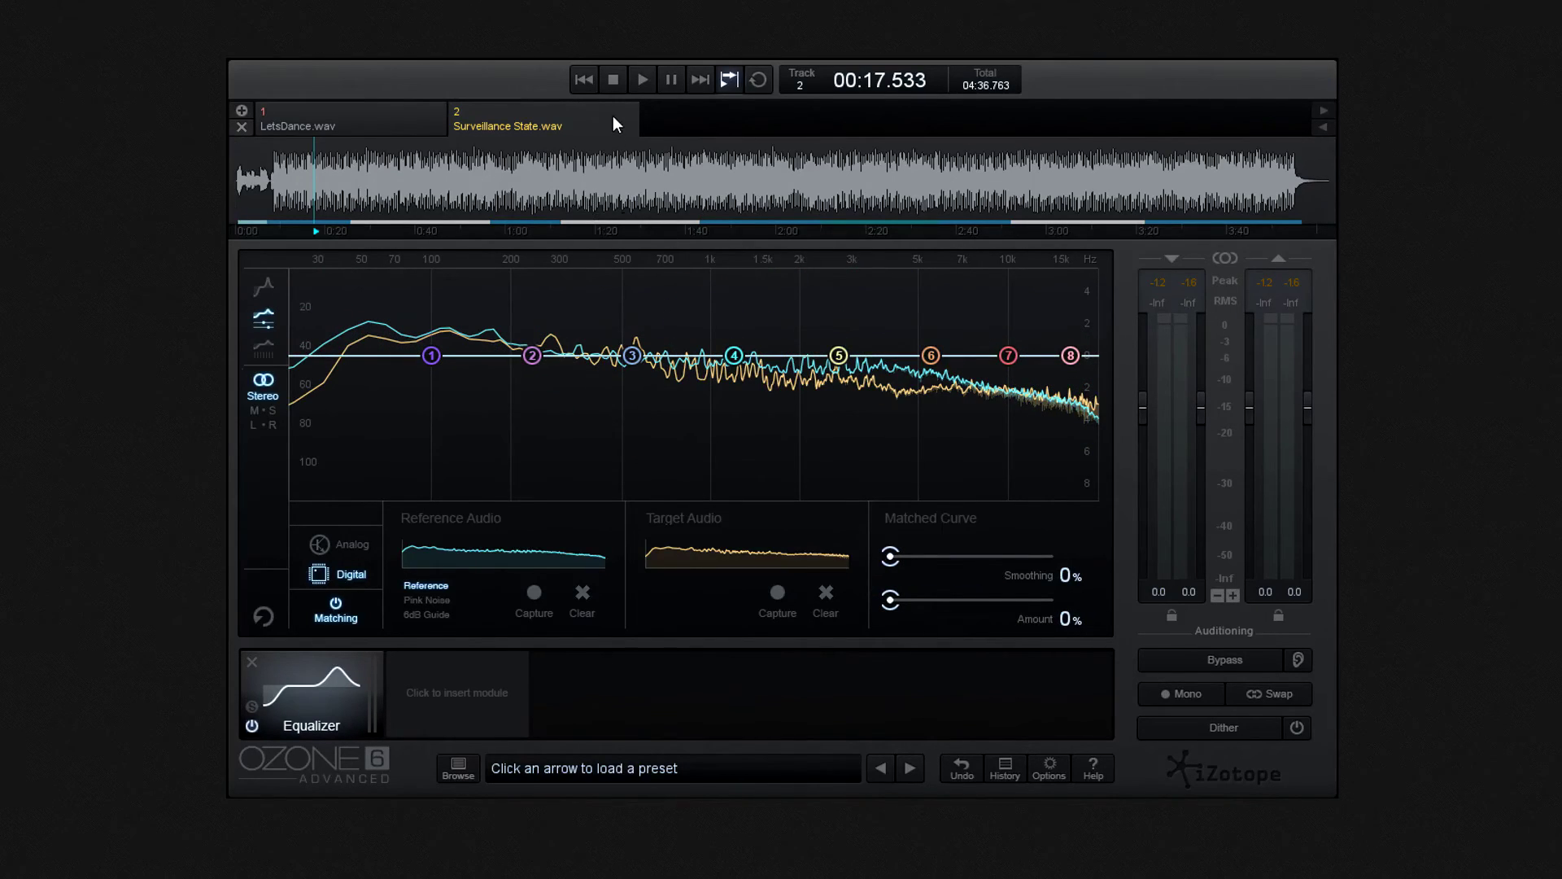
left_click(593, 84)
left_click(642, 80)
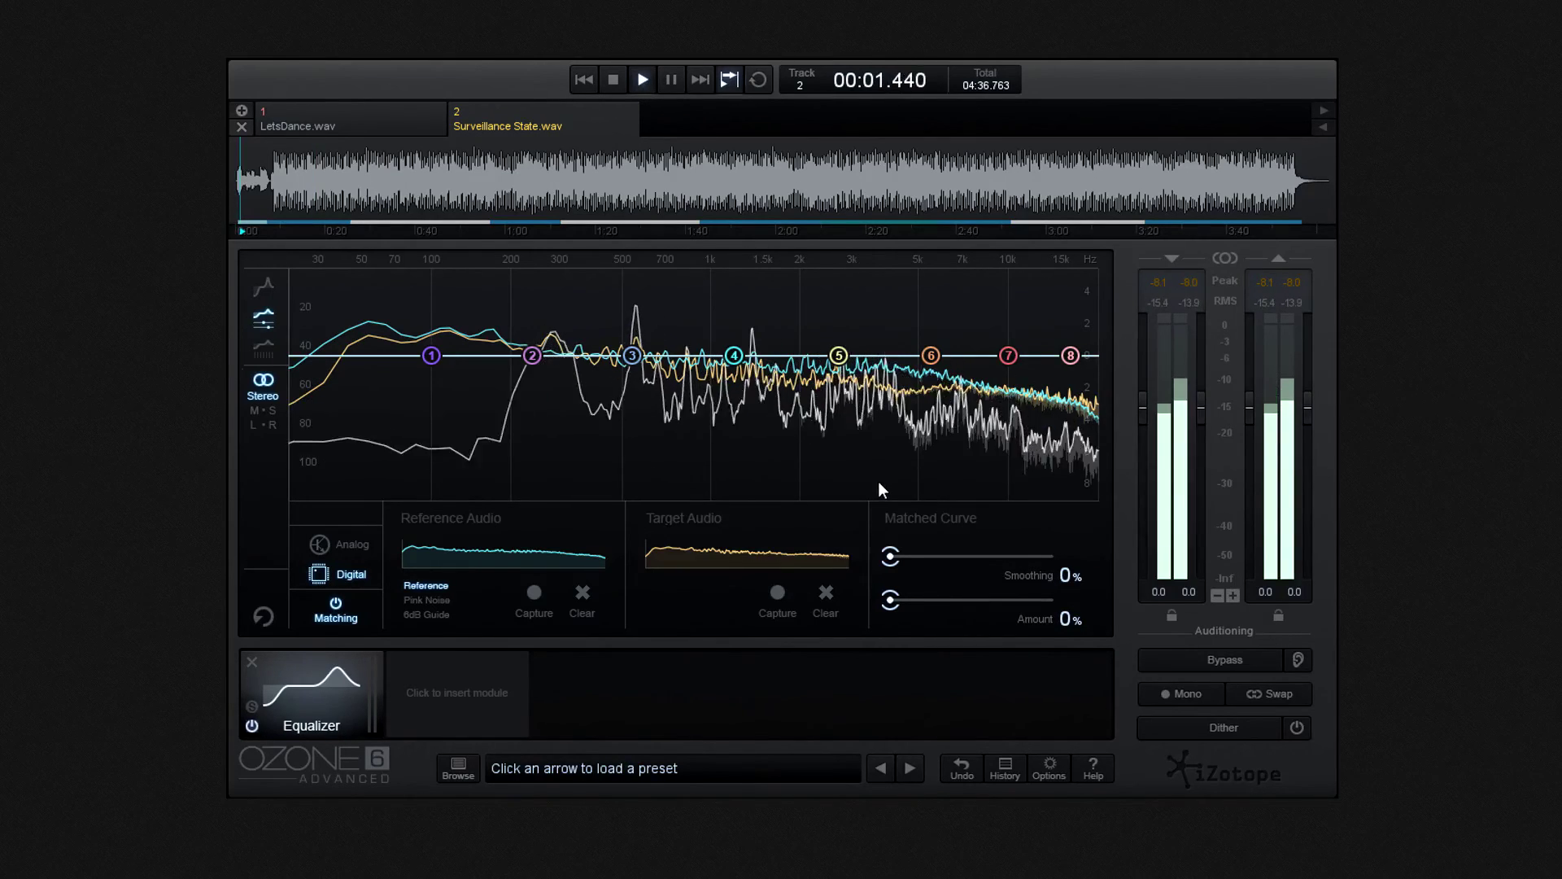
While listening, bring matching Amount and Smoothing to about 49%, clearing the output clip indicators
left_click_drag(891, 601, 941, 607)
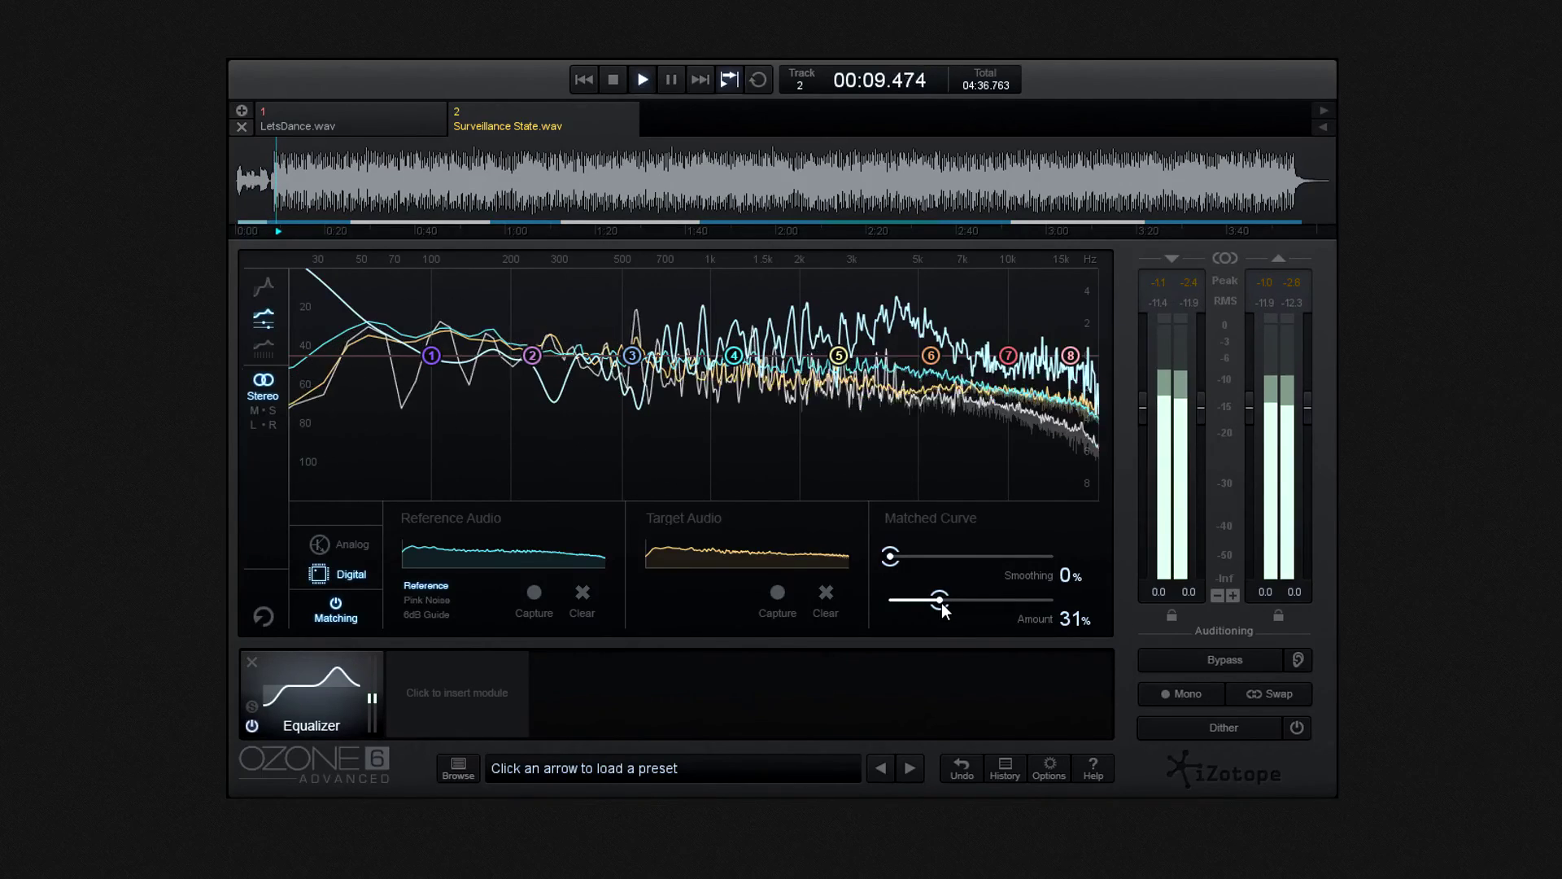
left_click_drag(941, 602, 955, 598)
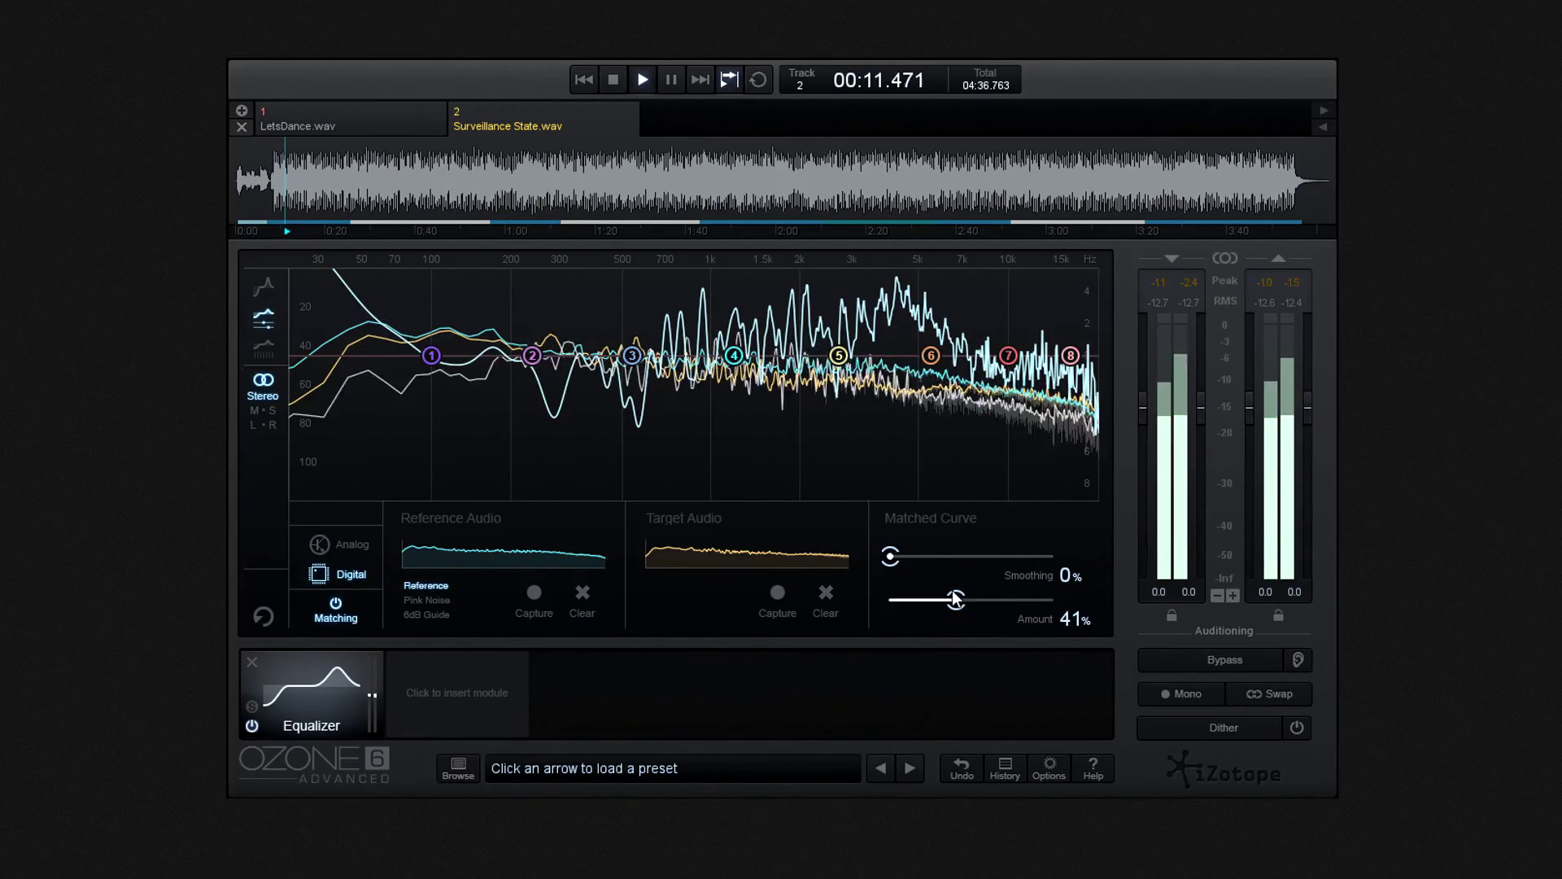
mouse_move(891, 556)
left_mouse_down()
mouse_move(955, 562)
mouse_move(967, 602)
mouse_move(985, 601)
mouse_move(974, 561)
mouse_move(1016, 574)
left_mouse_up()
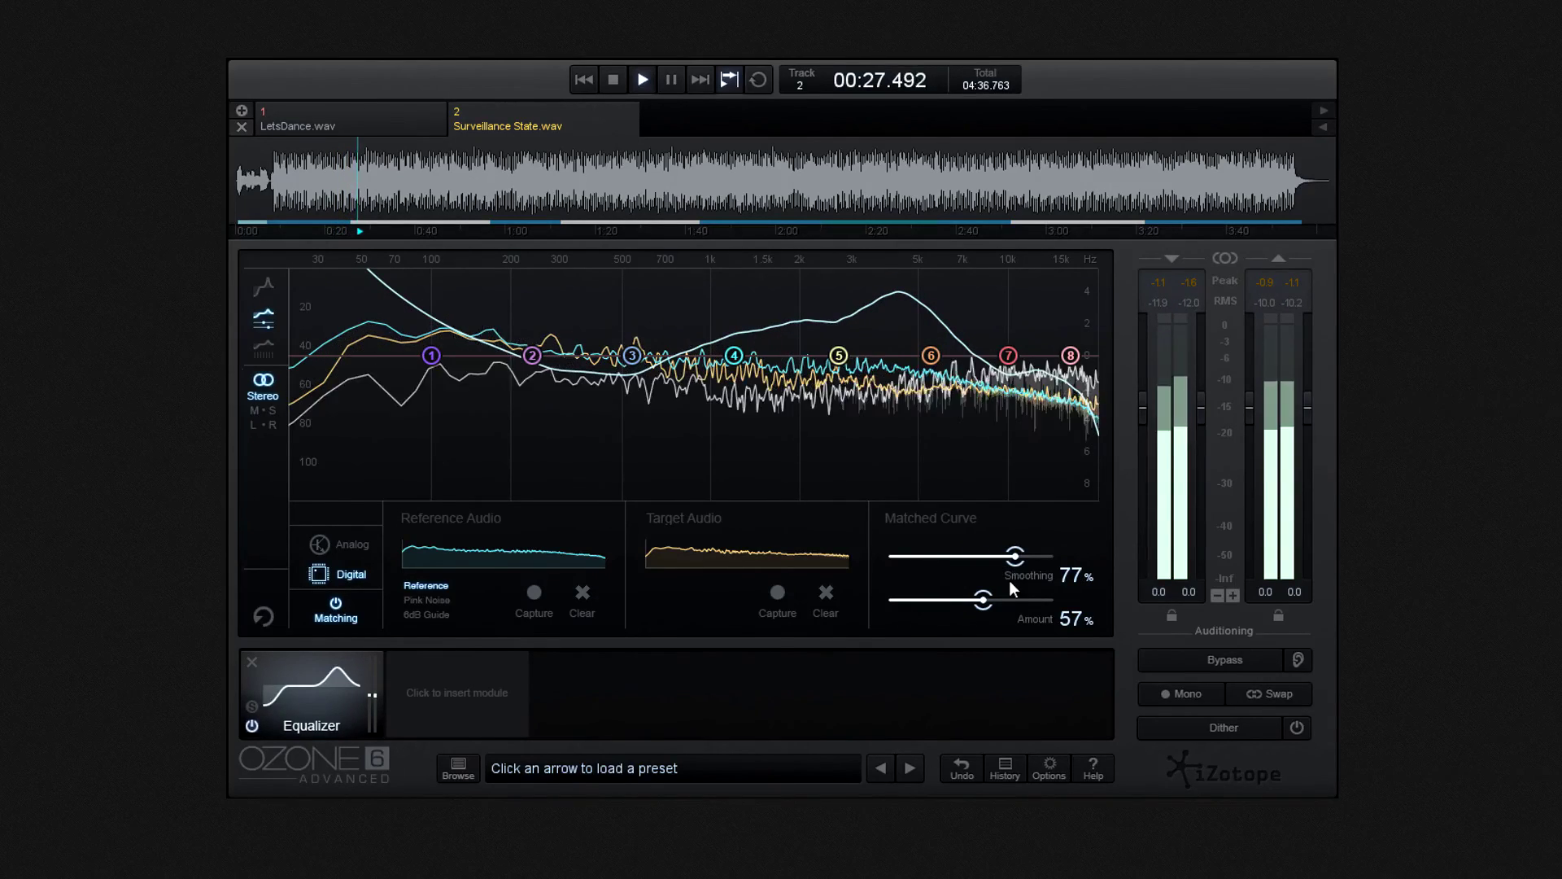
mouse_move(994, 602)
left_mouse_down()
mouse_move(973, 603)
mouse_move(983, 561)
mouse_move(1030, 567)
mouse_move(974, 564)
left_mouse_up()
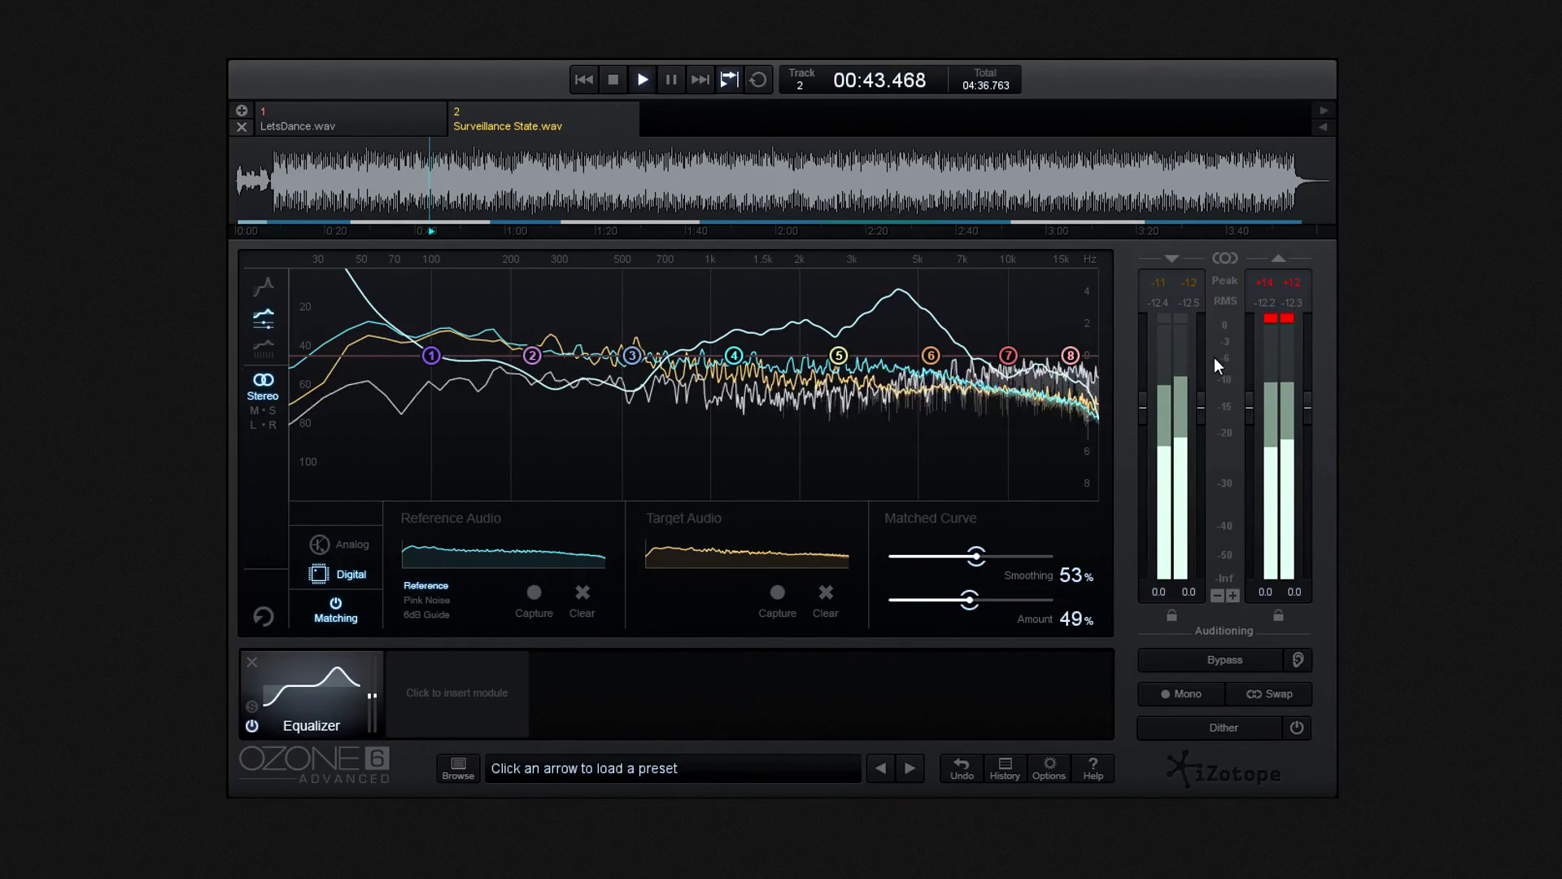
left_click(1266, 319)
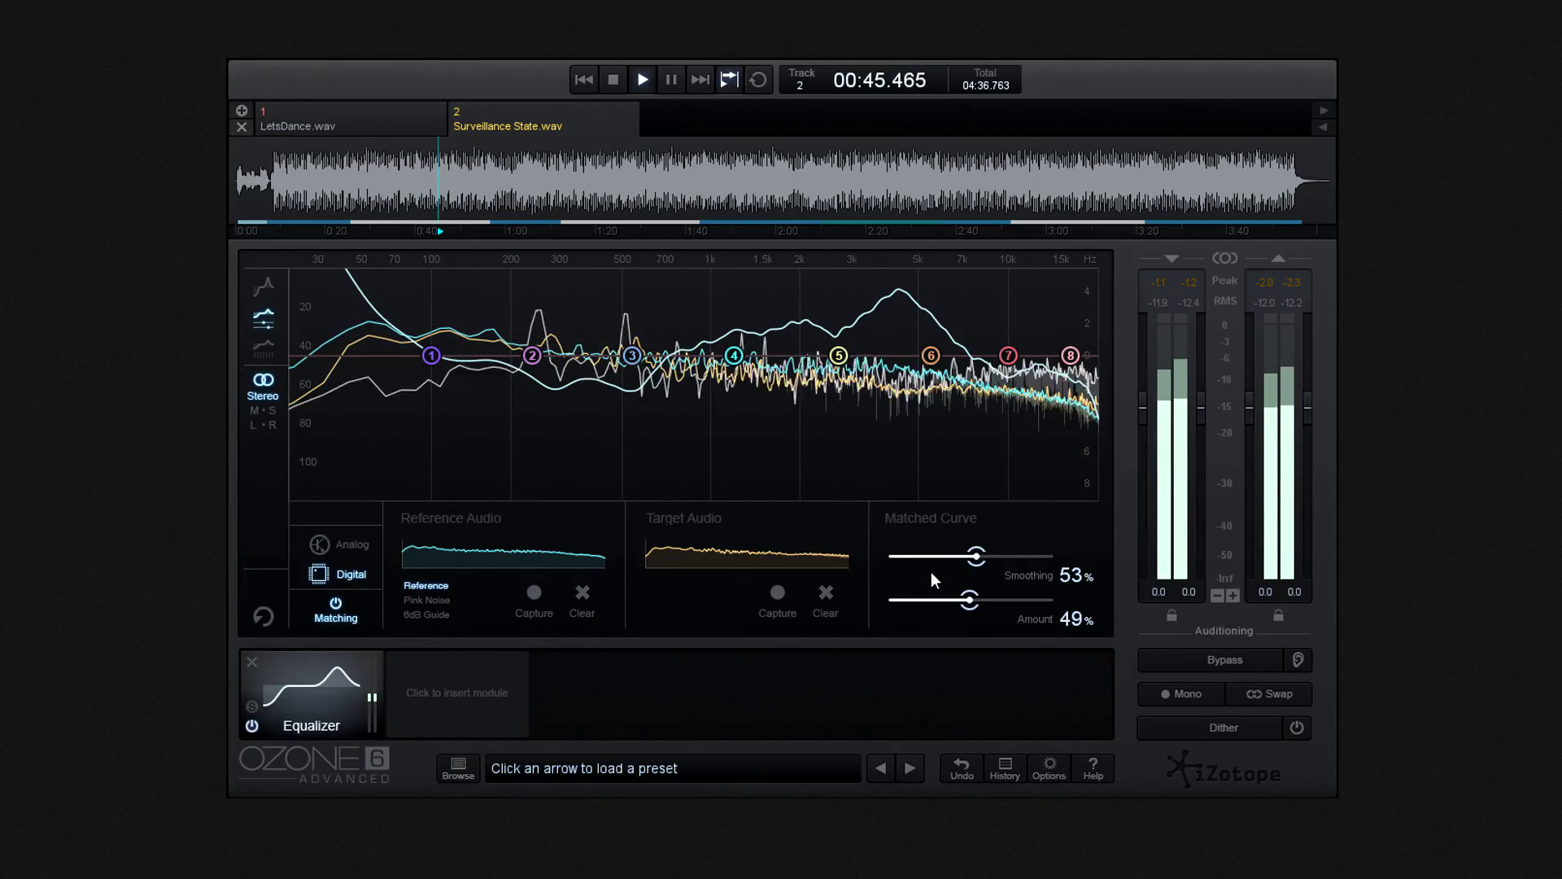
left_click_drag(965, 560, 966, 584)
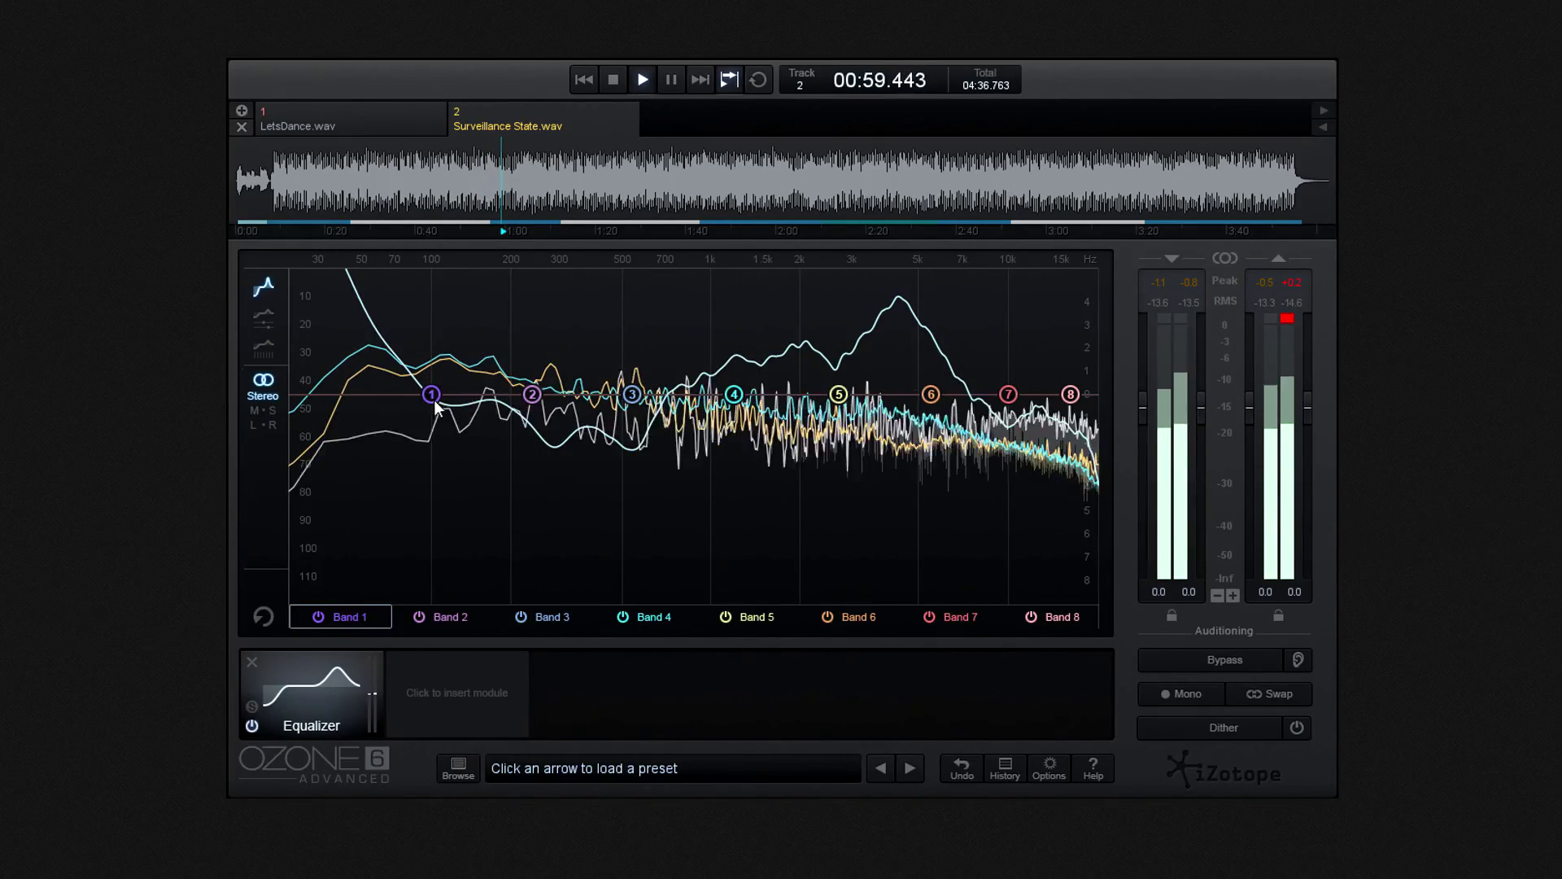
Lower band 1 gain to -1.6 dB, then make band 1 a 24-slope highpass near 58 Hz in Analog mode
left_click_drag(432, 395, 431, 409)
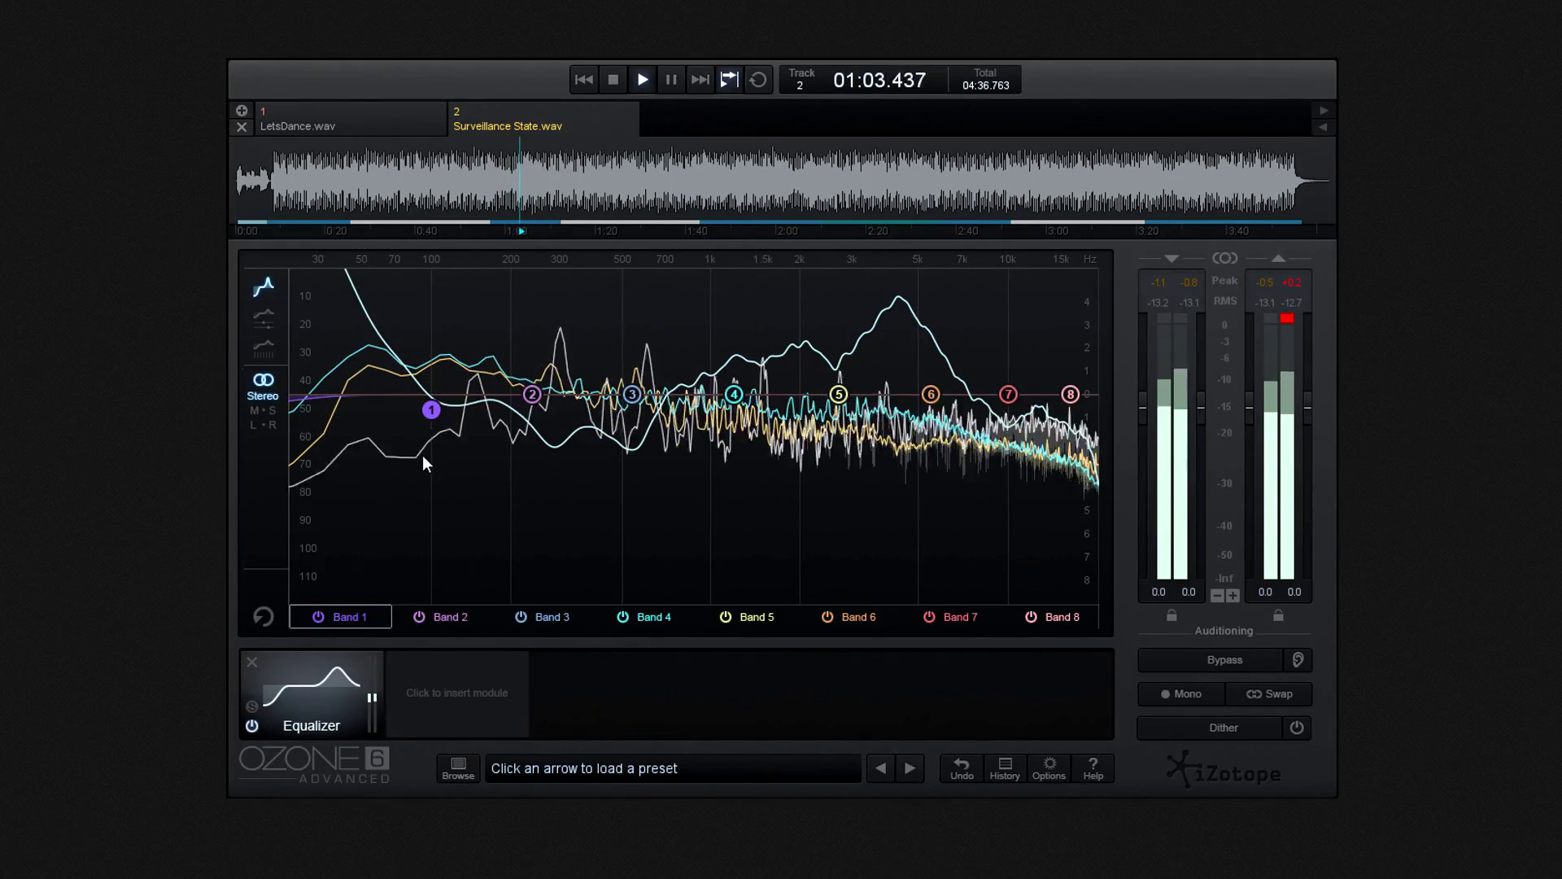
left_click_drag(429, 408, 431, 433)
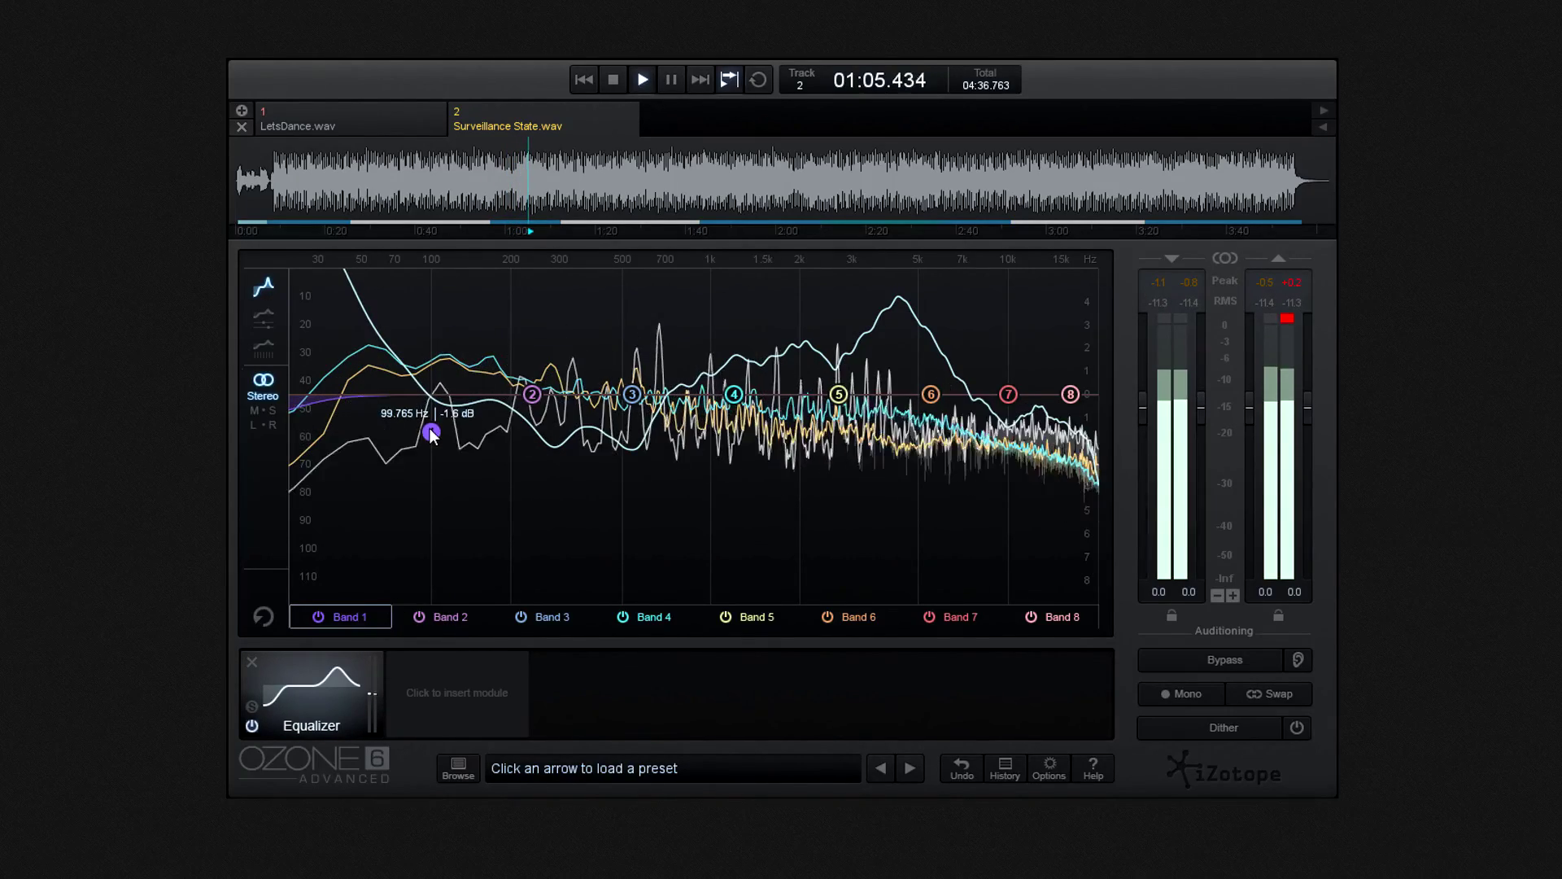
left_click(266, 320)
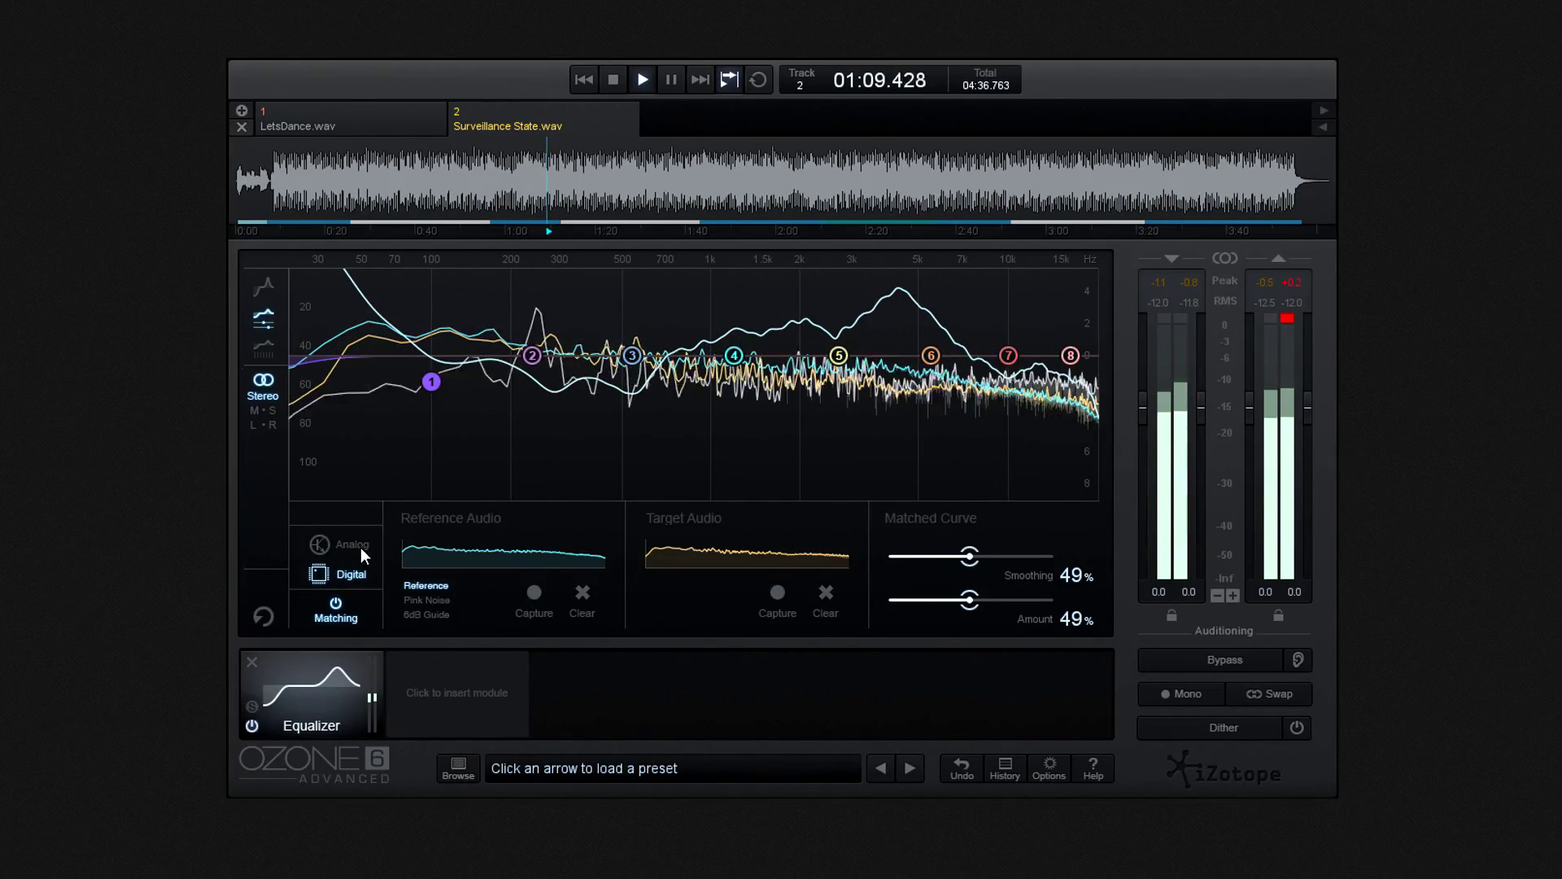
left_click(361, 550)
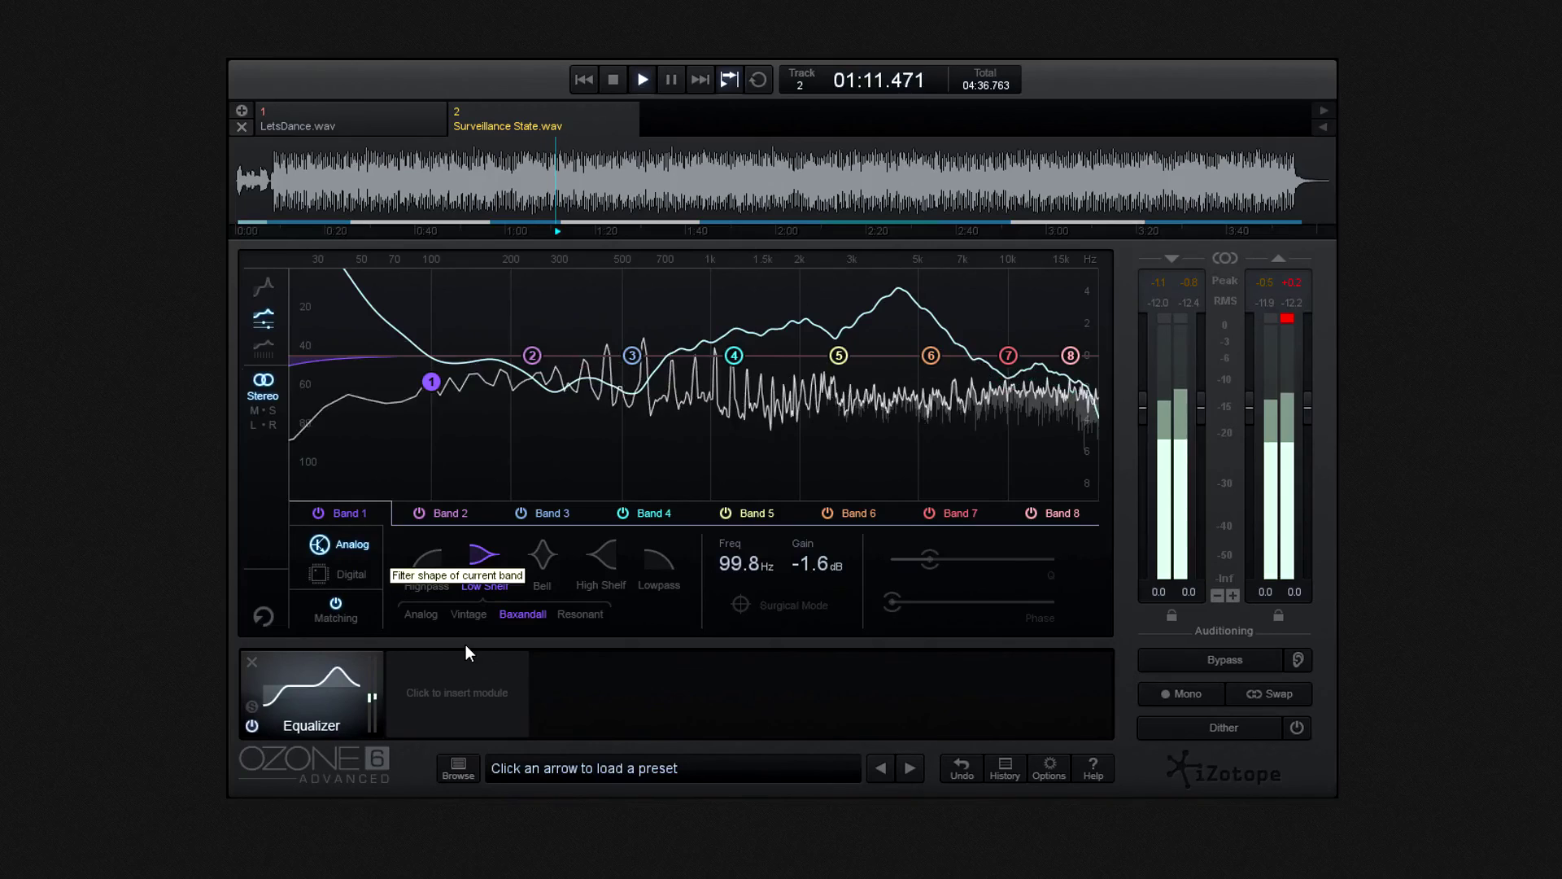
left_click(436, 560)
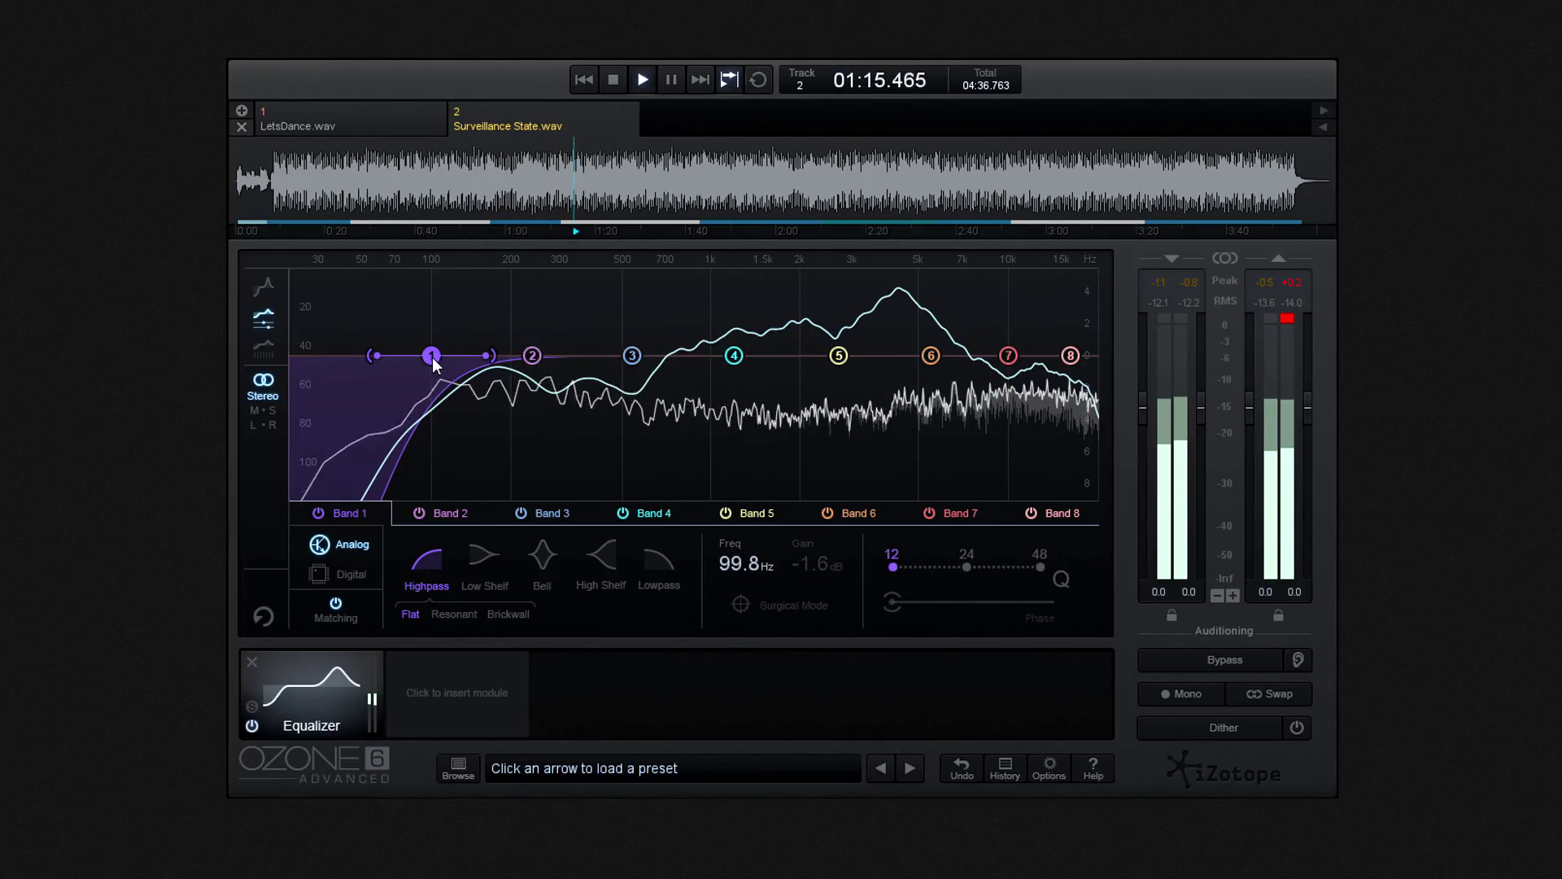
mouse_move(378, 358)
left_mouse_down()
mouse_move(398, 359)
mouse_move(375, 359)
left_mouse_up()
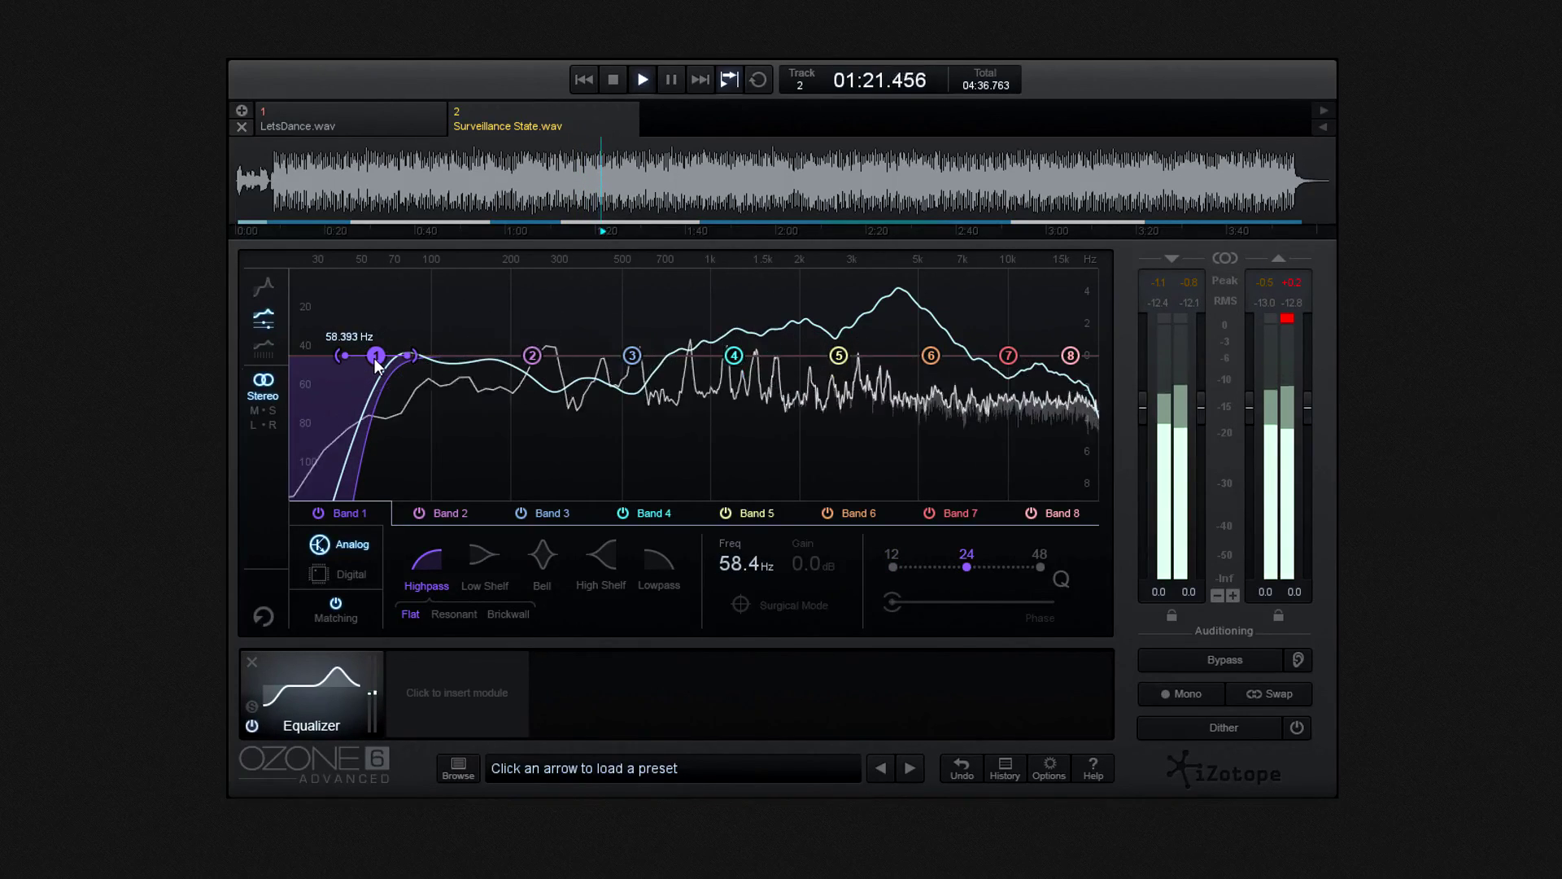